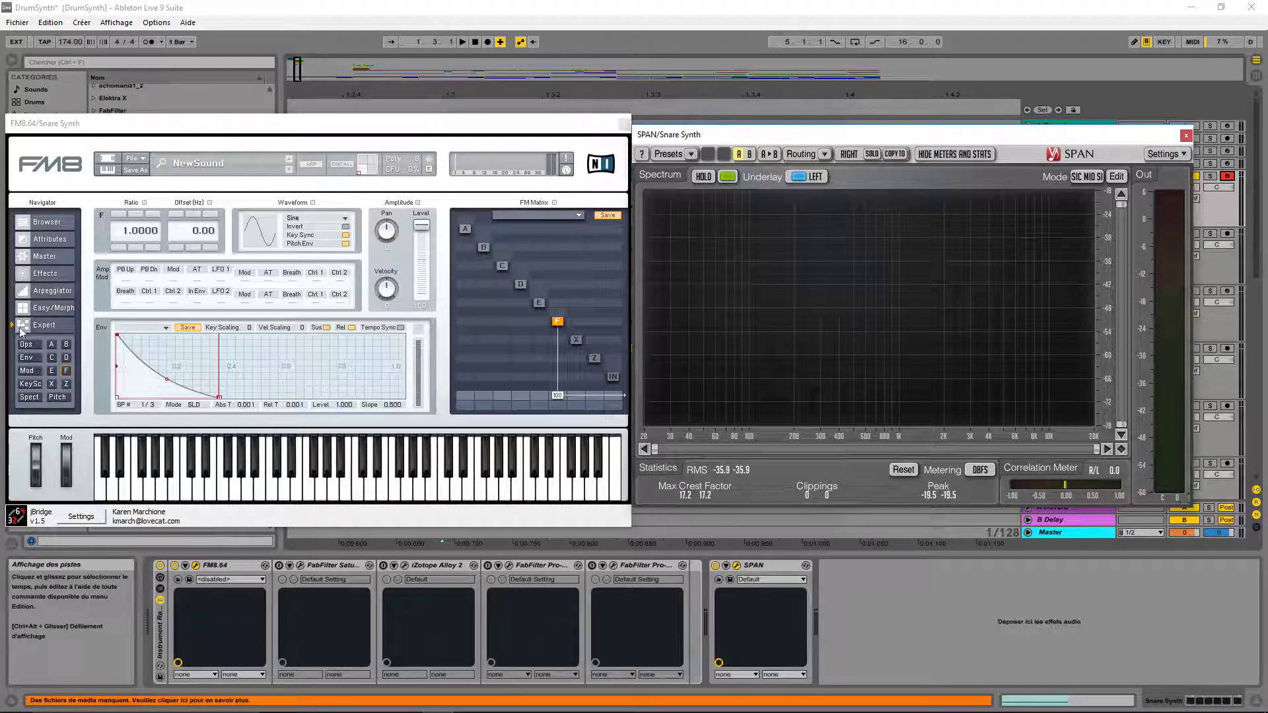
Shape operator F's envelope into a decay of about 0.365 s ending at level 0, with its slope at about 0.738
left_click(45, 355)
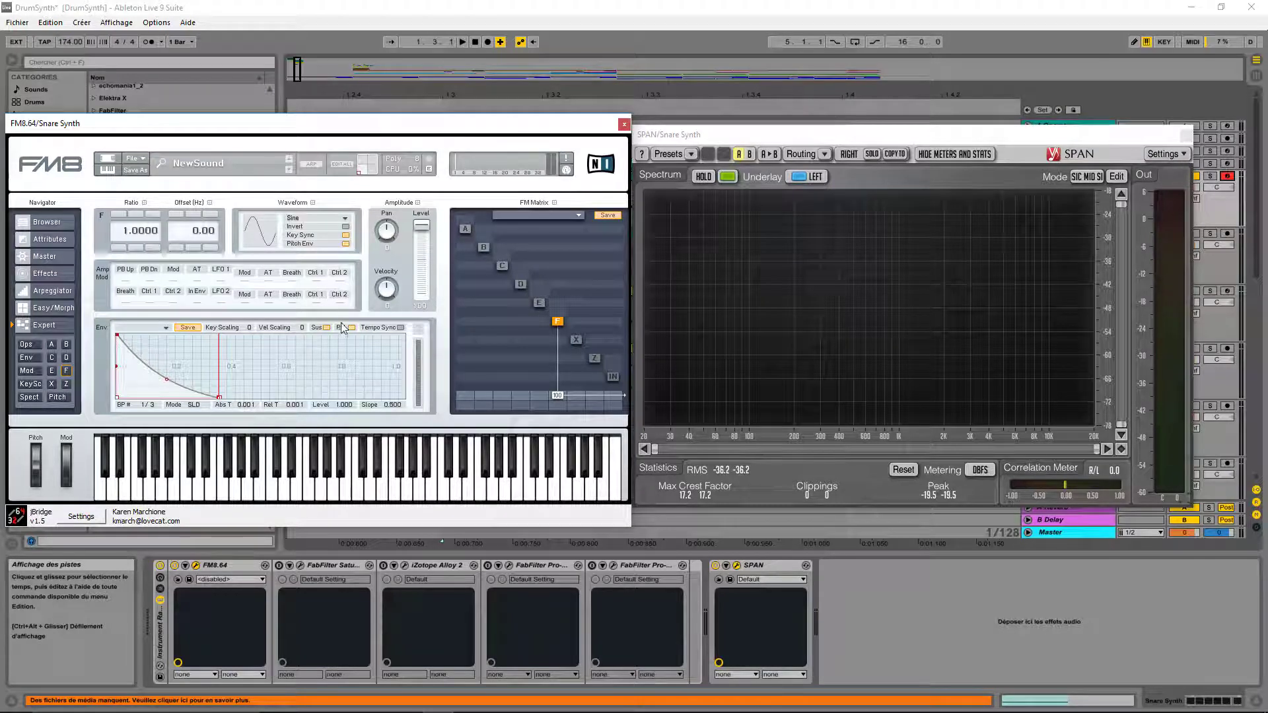
left_click_drag(220, 395, 219, 311)
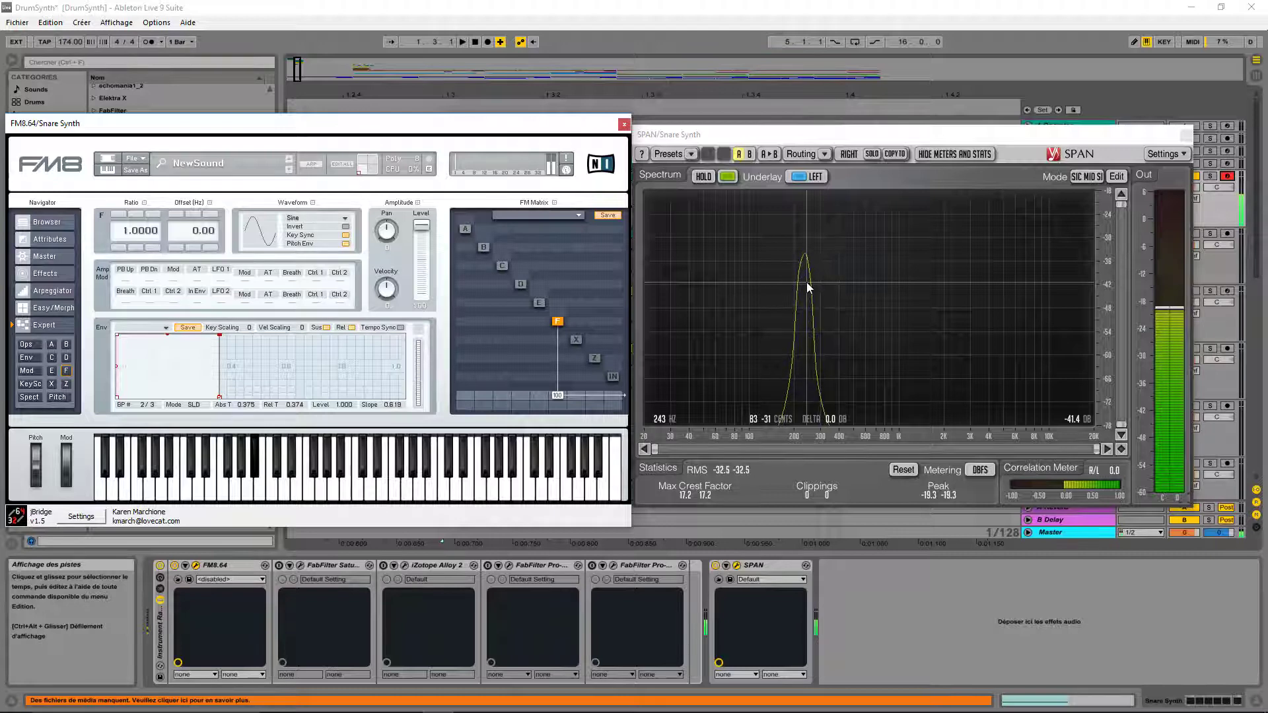
left_click_drag(219, 338, 218, 411)
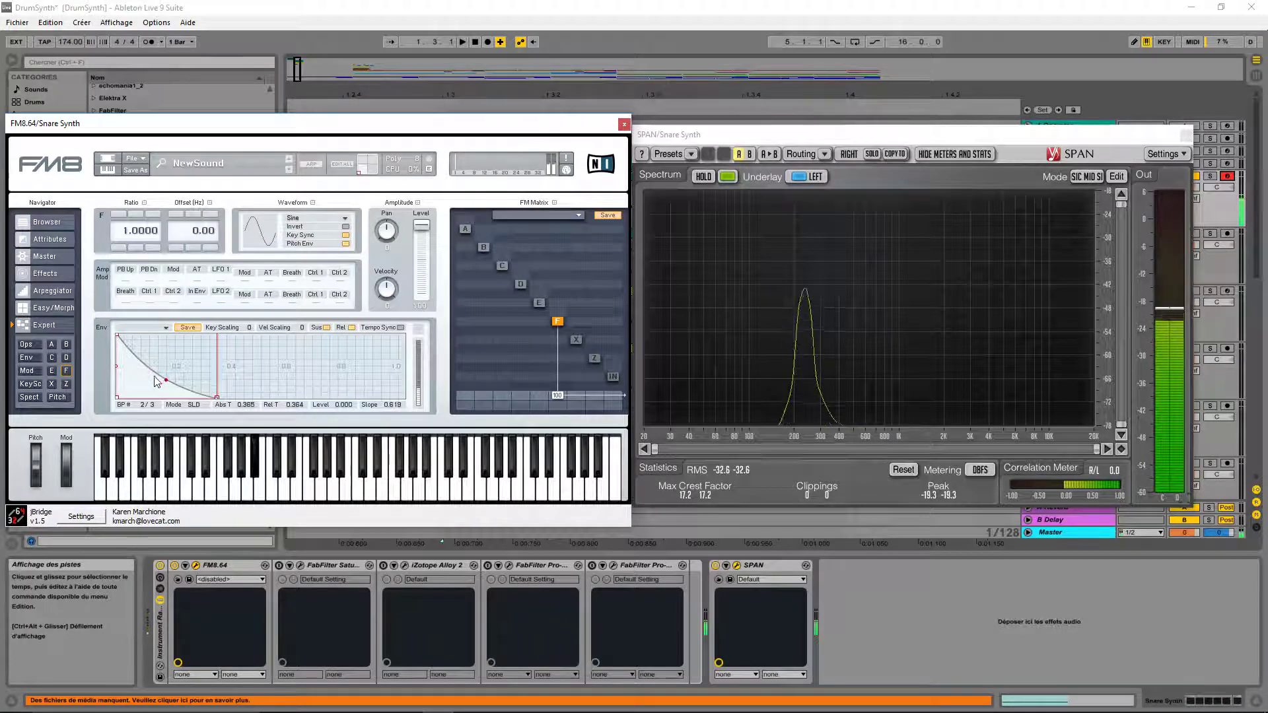
left_click_drag(156, 381, 166, 390)
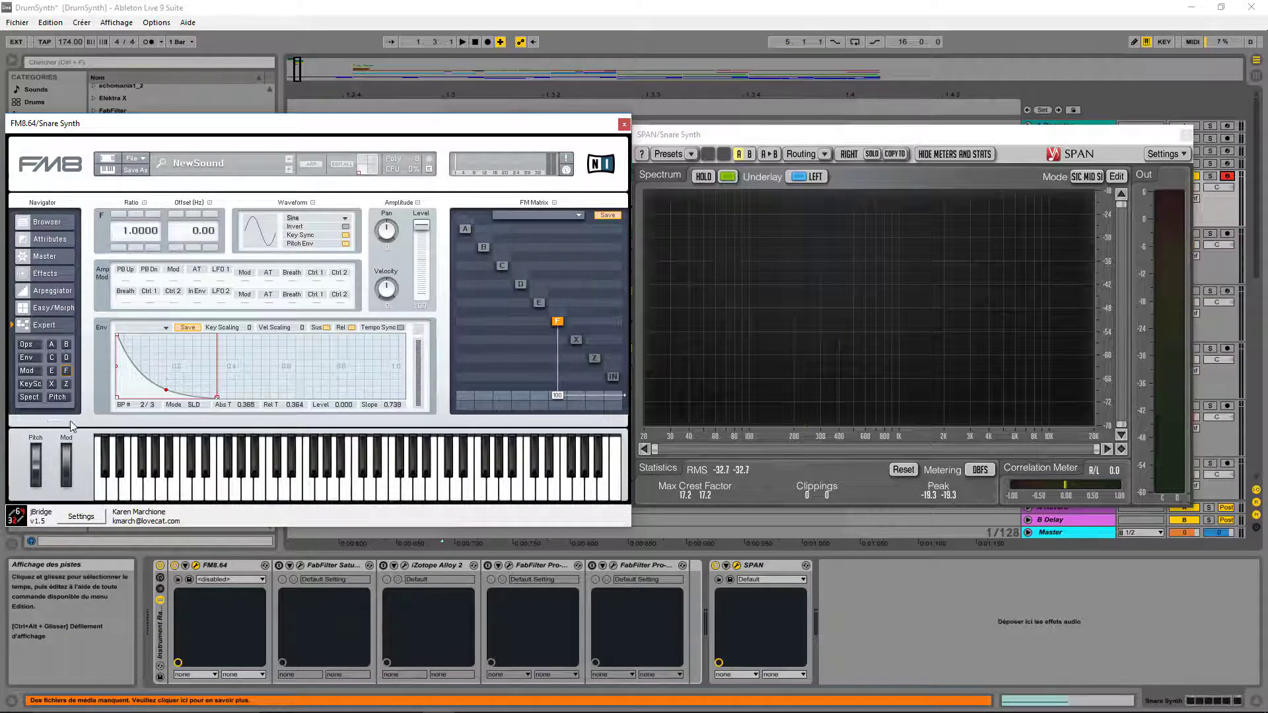
Raise the start of the pitch envelope to its maximum so the pitch falls quickly, and return to operator F
left_click(58, 397)
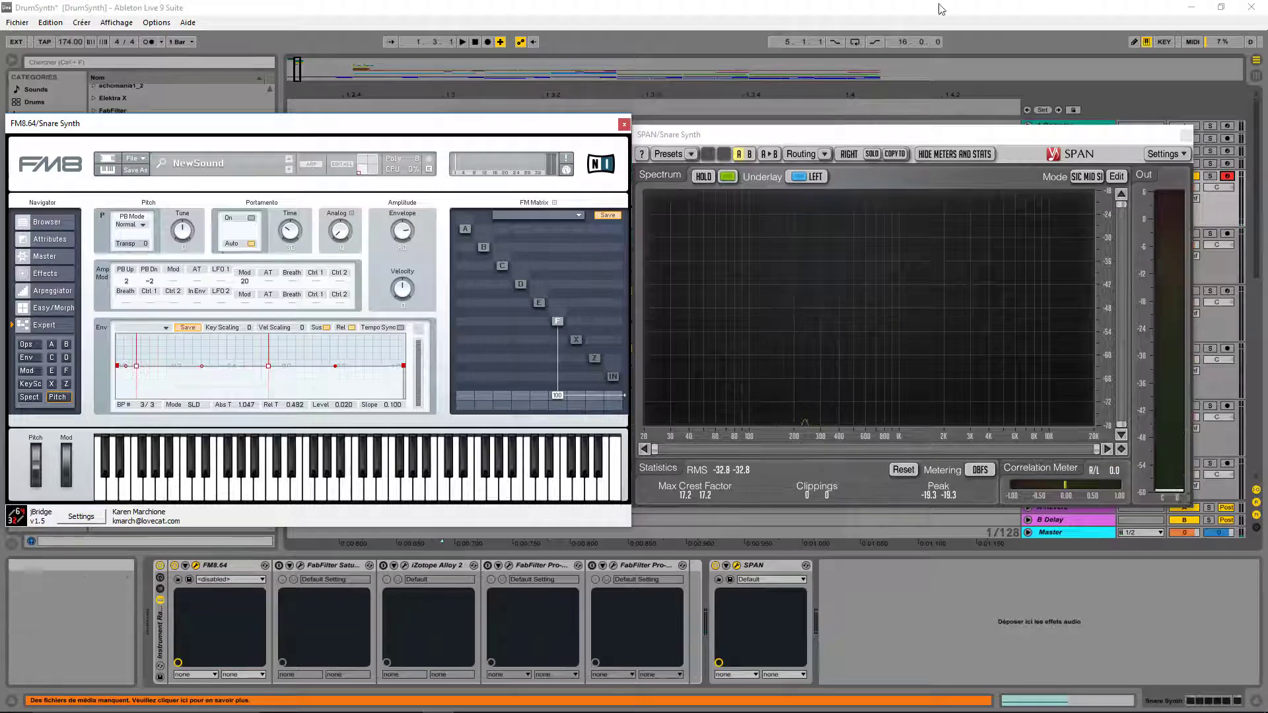
left_click_drag(115, 369, 117, 326)
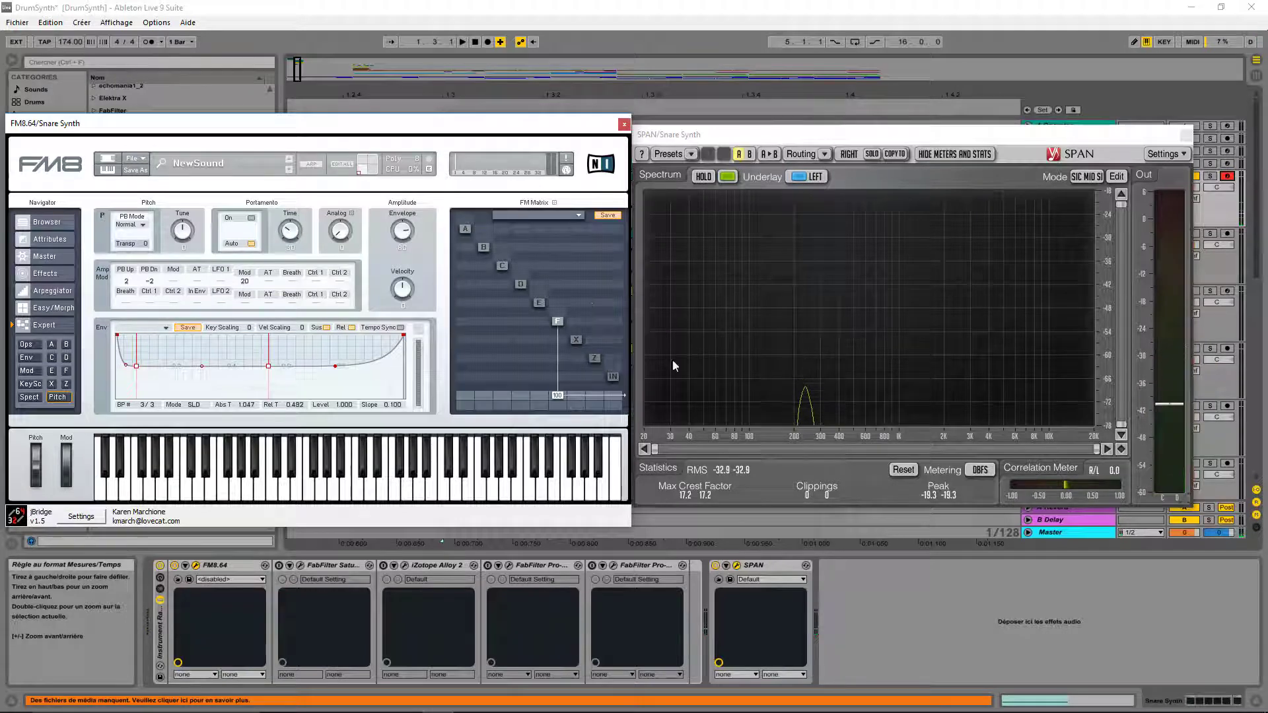
left_click(556, 323)
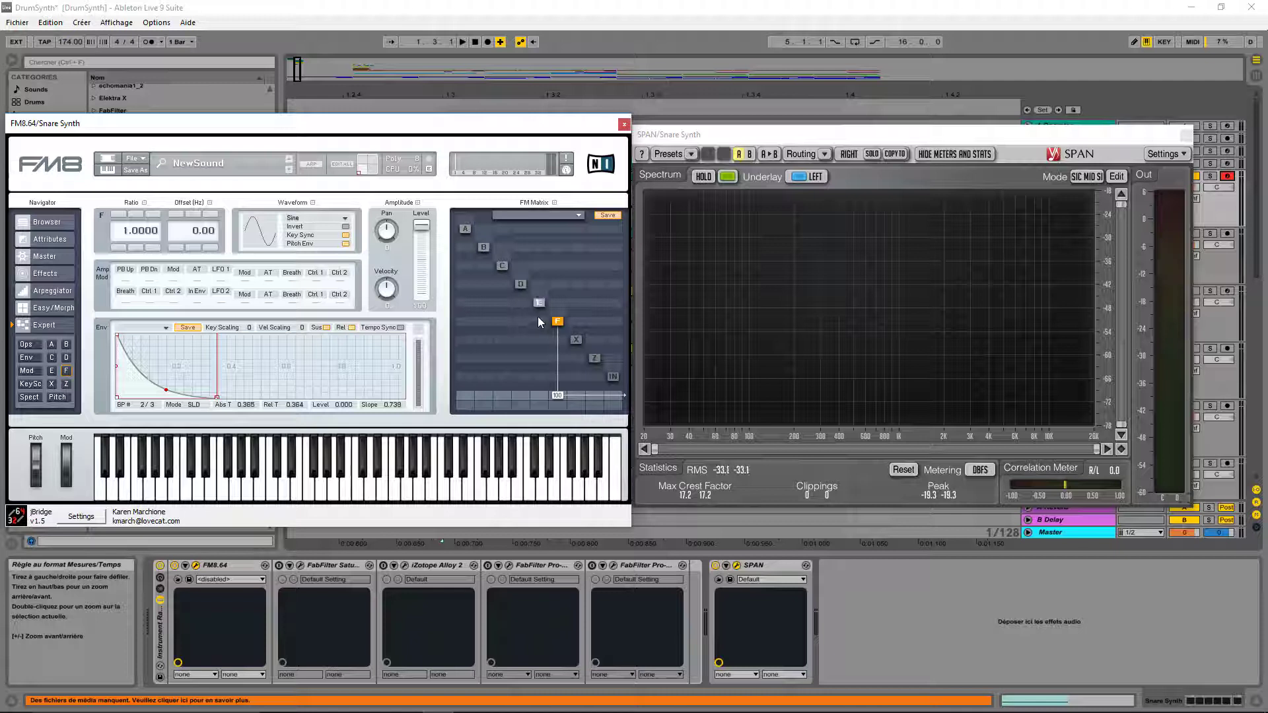
Modulate operator F with operator E in the FM matrix and give E a decay envelope of about 0.212 s ending at level 0
left_click(539, 304)
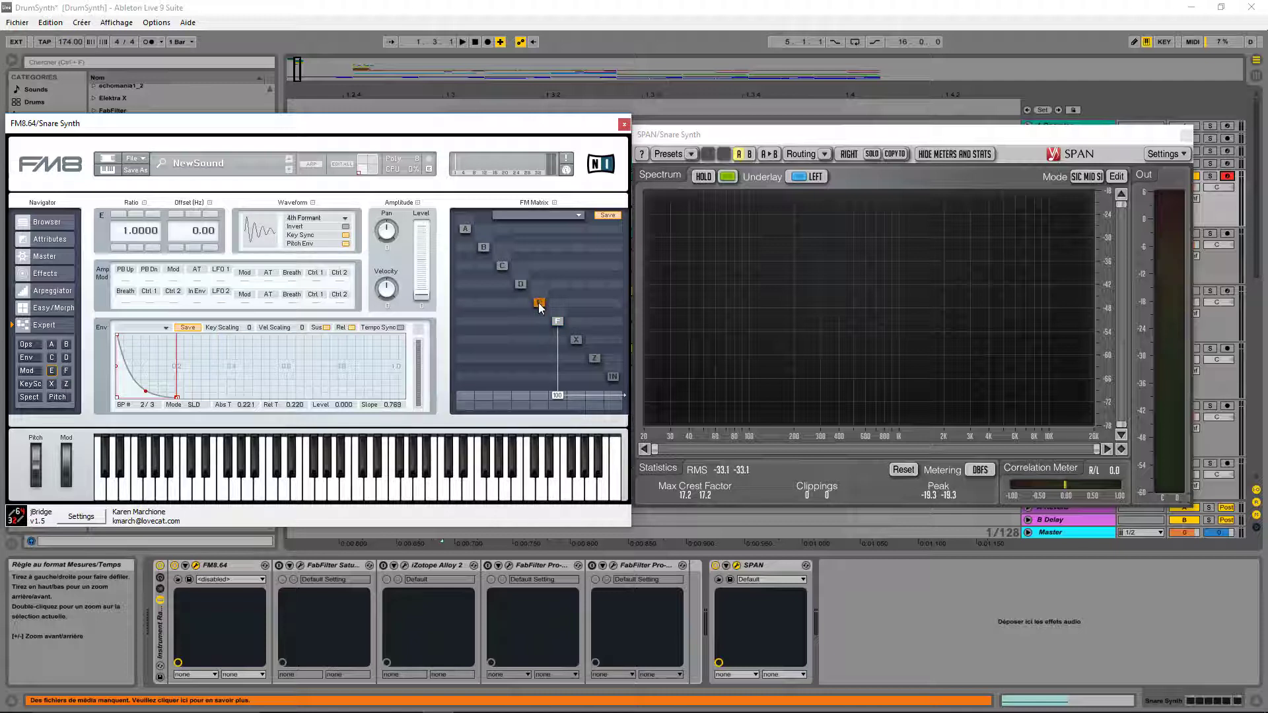
left_click_drag(538, 320, 539, 303)
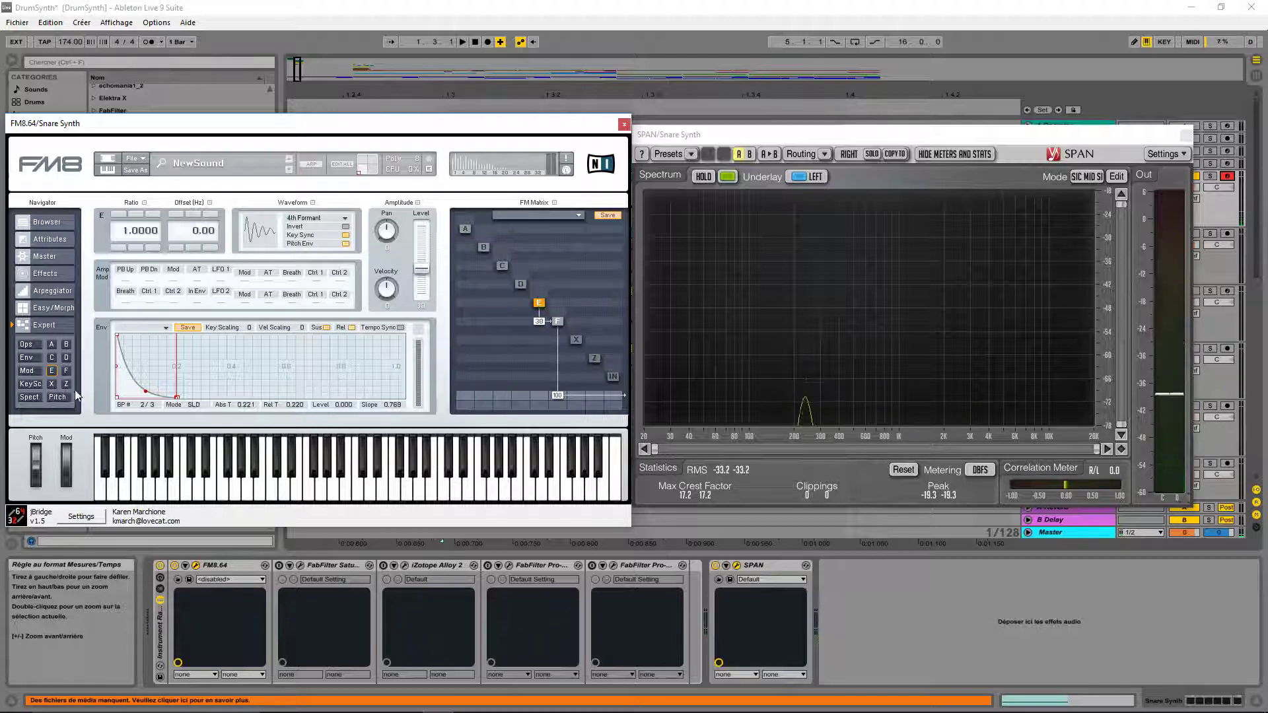
left_click_drag(174, 399, 177, 317)
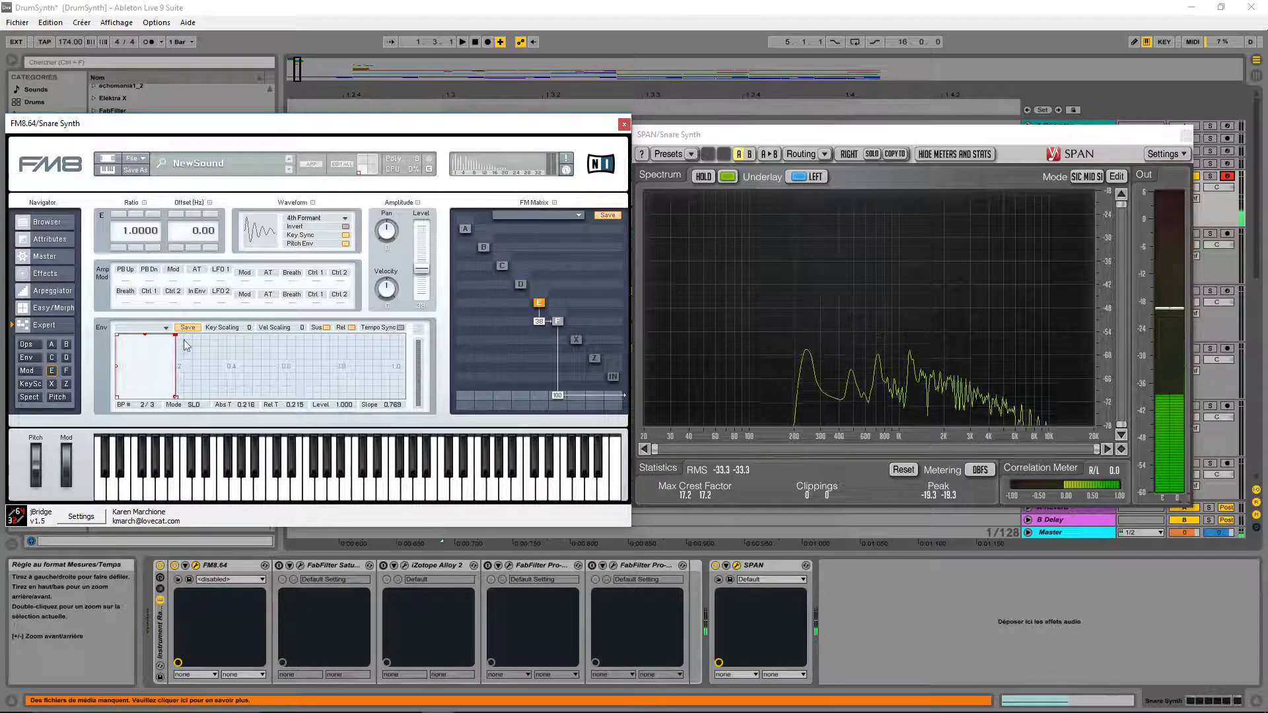
left_click_drag(175, 335, 176, 404)
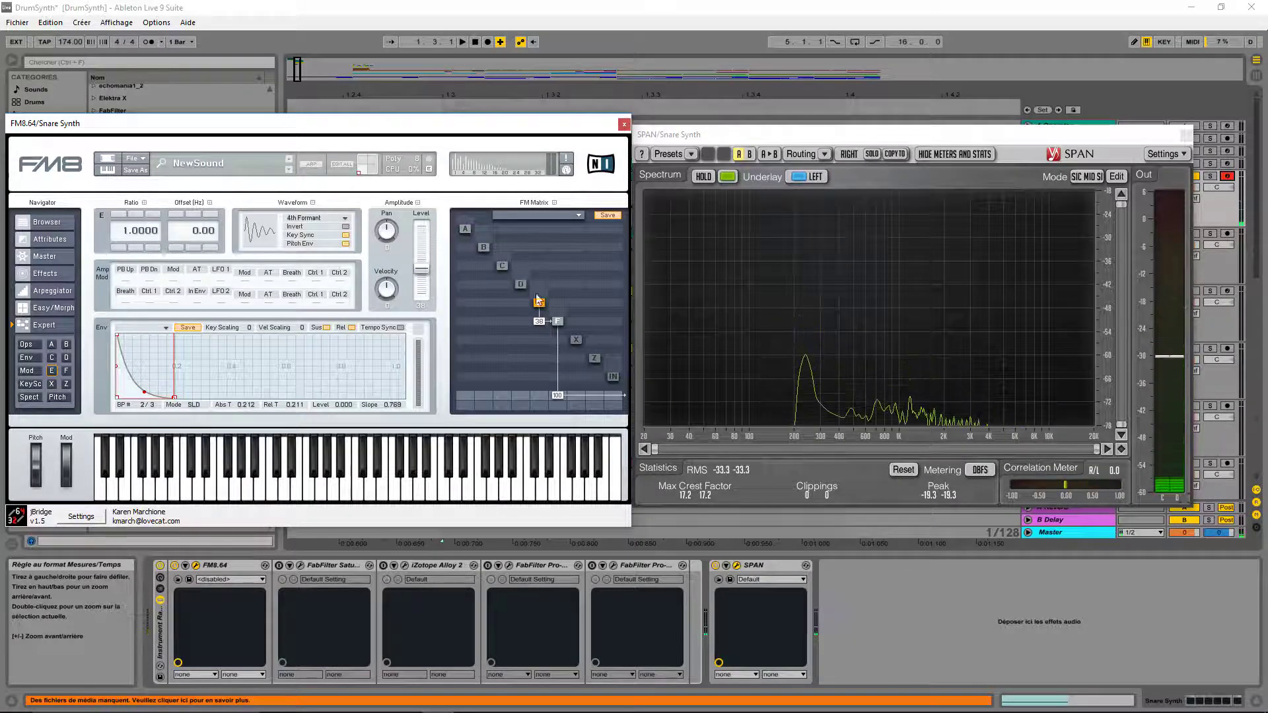
mouse_move(542, 323)
left_mouse_down()
mouse_move(537, 271)
mouse_move(543, 328)
left_mouse_up()
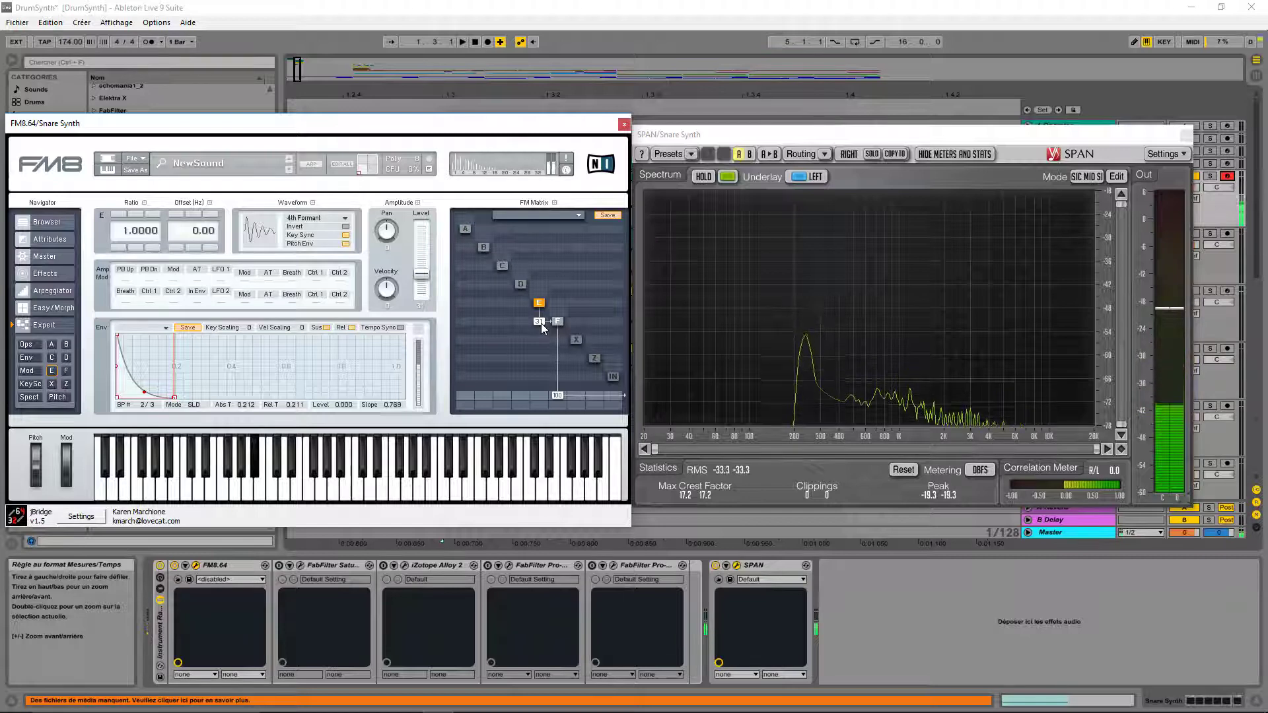
Audition other waveforms on operator E and go back to 4th Formant
left_click(316, 217)
left_click(304, 228)
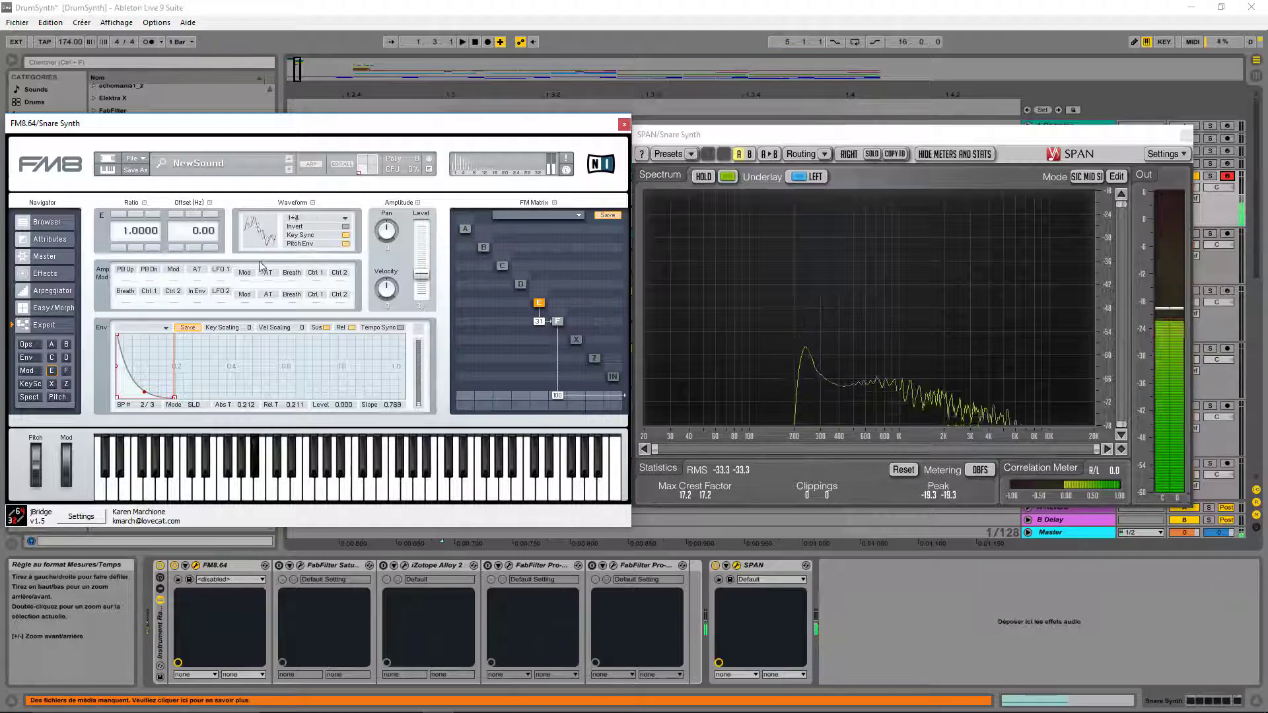
scroll(245, 241, "down", 8)
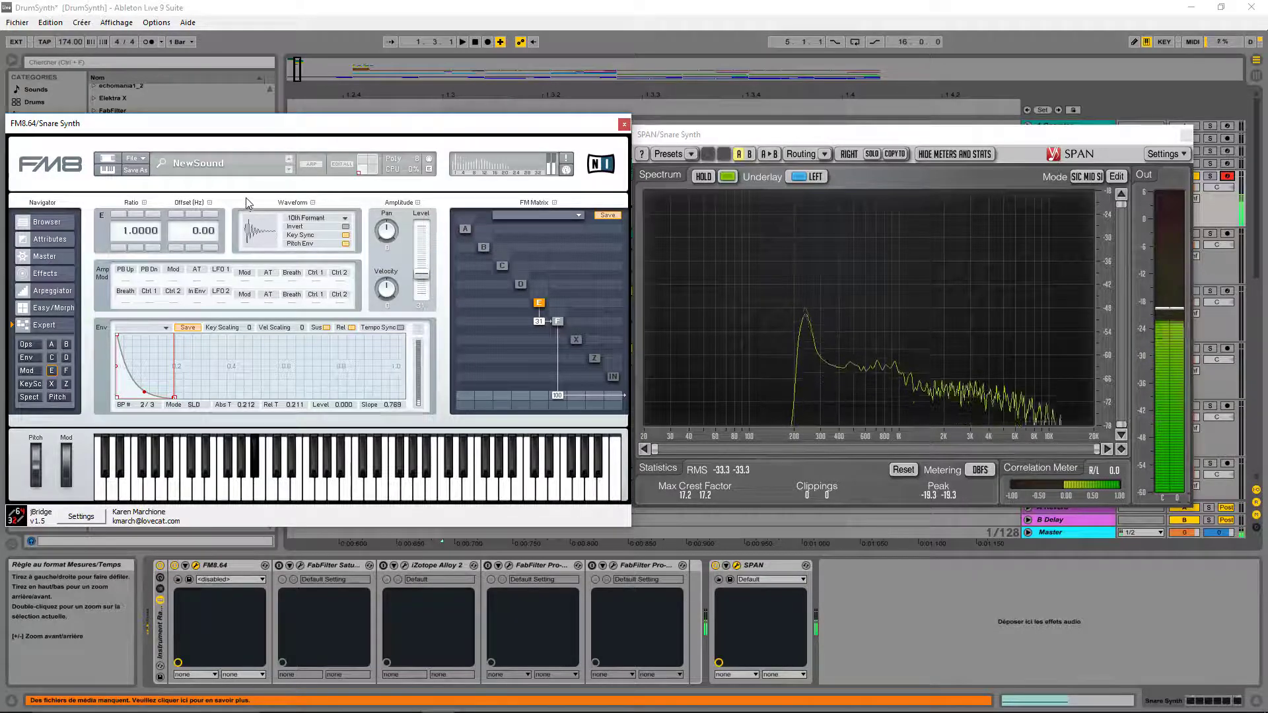
scroll(252, 225, "down", 5)
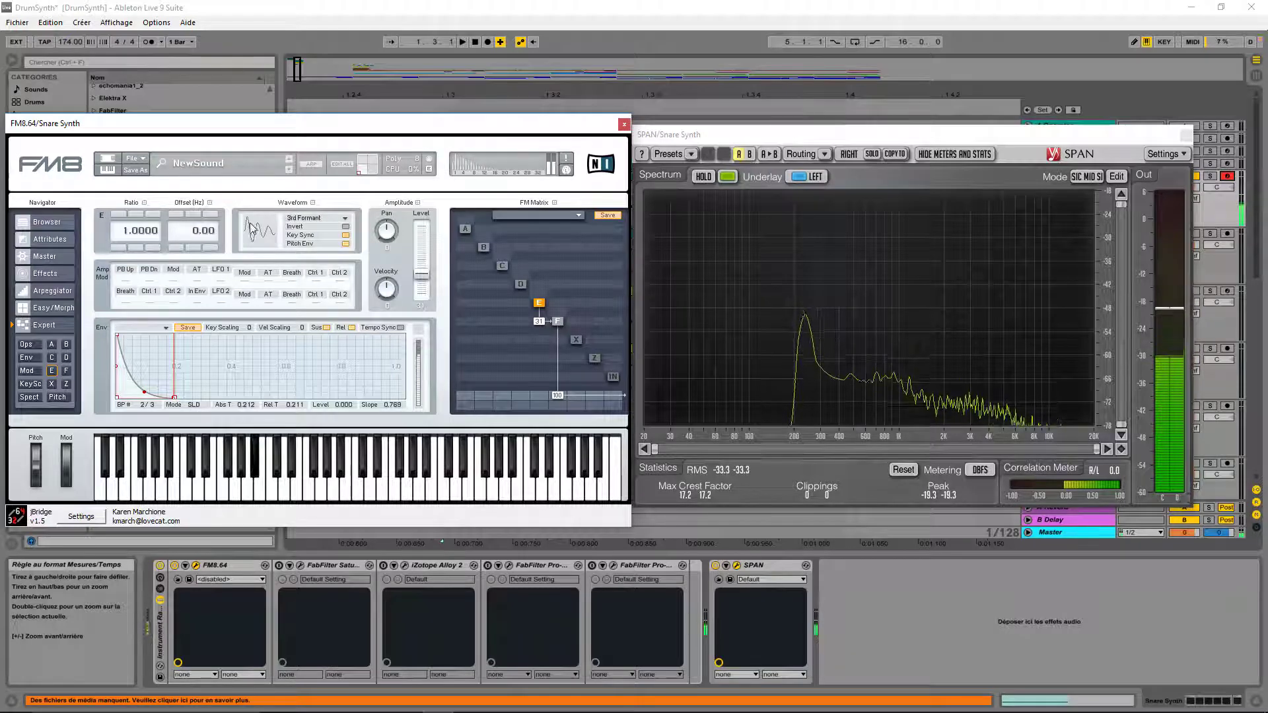
scroll(252, 228, "up", 3)
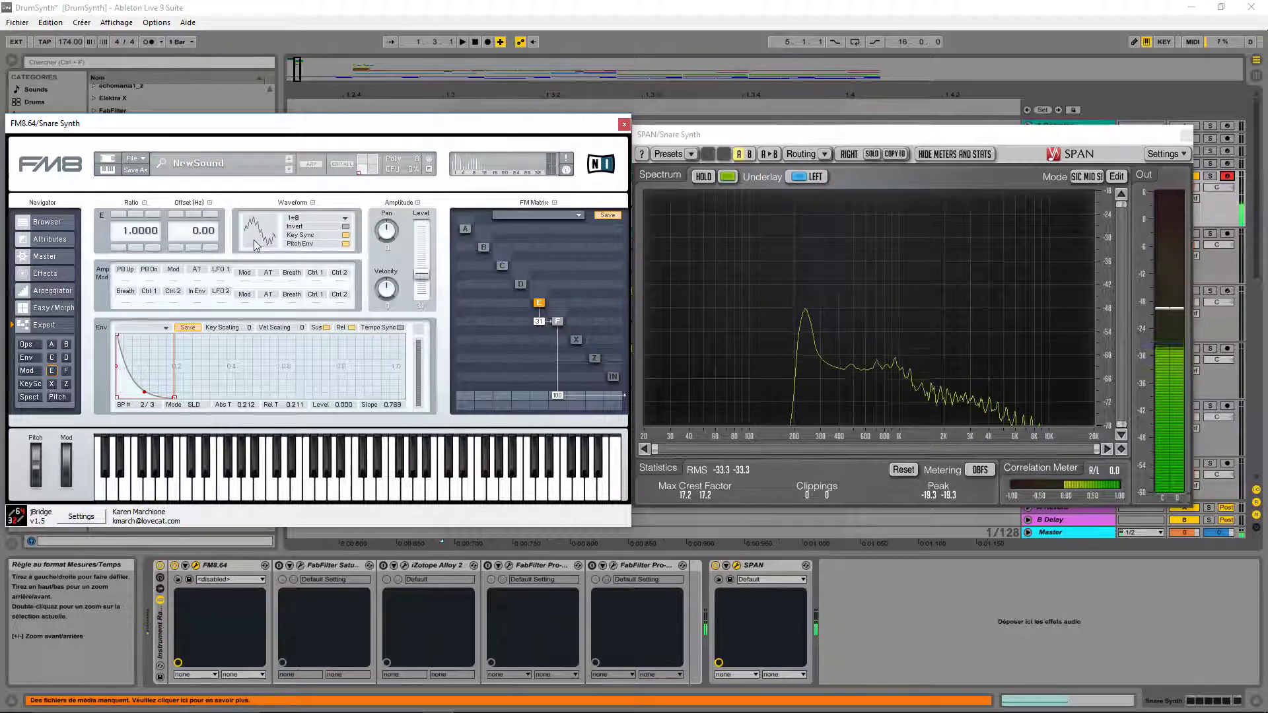
scroll(252, 228, "down", 2)
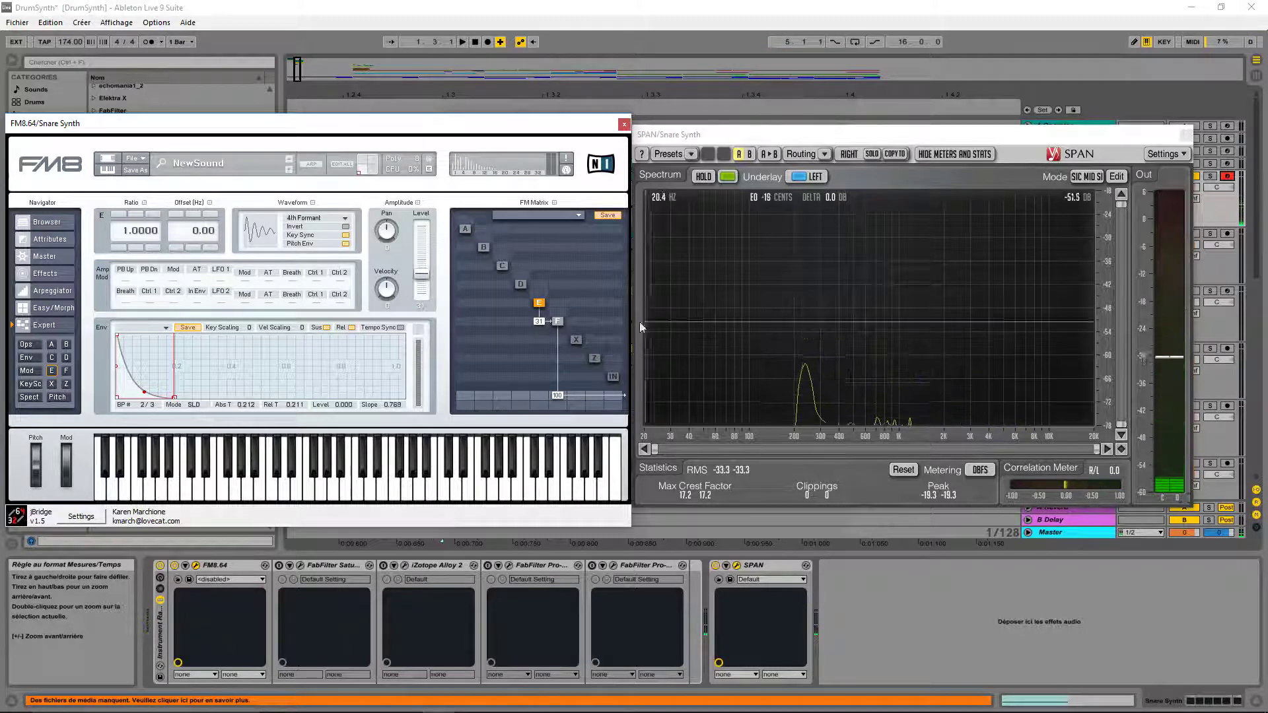
Send noise operator X to the output in the FM matrix and adjust its noise cutoff
left_click(576, 341)
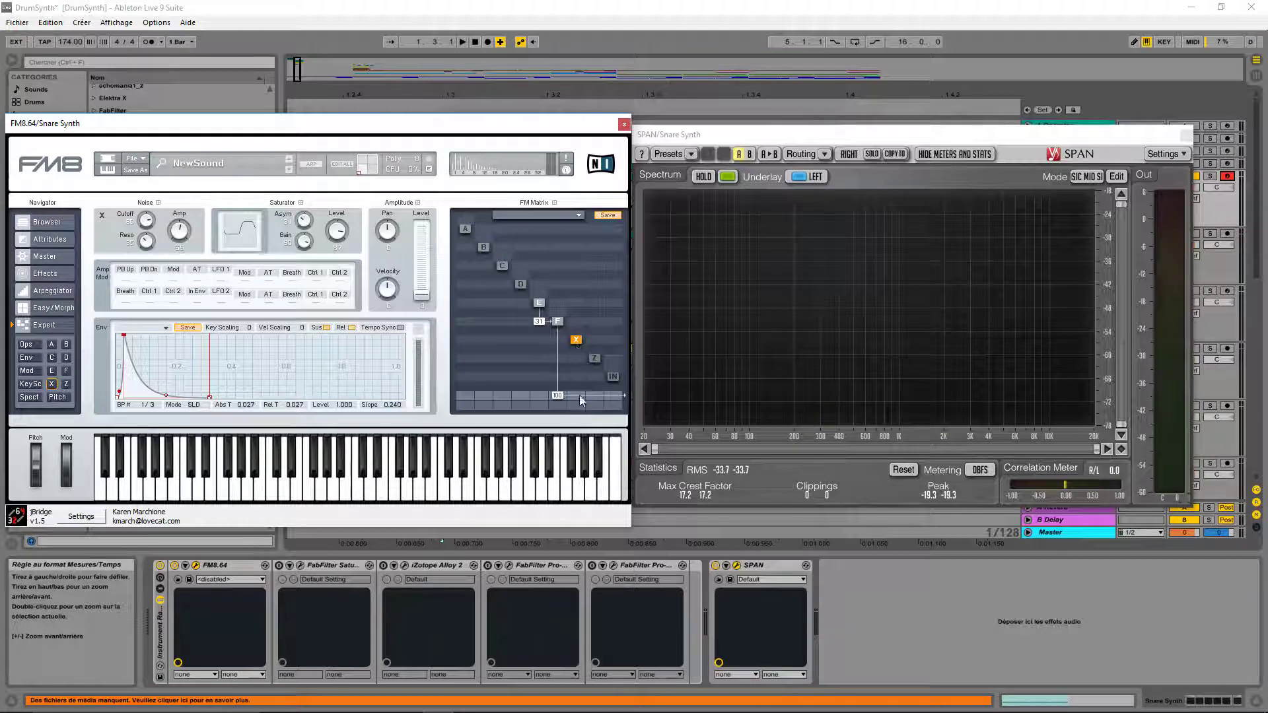
left_click_drag(580, 395, 575, 359)
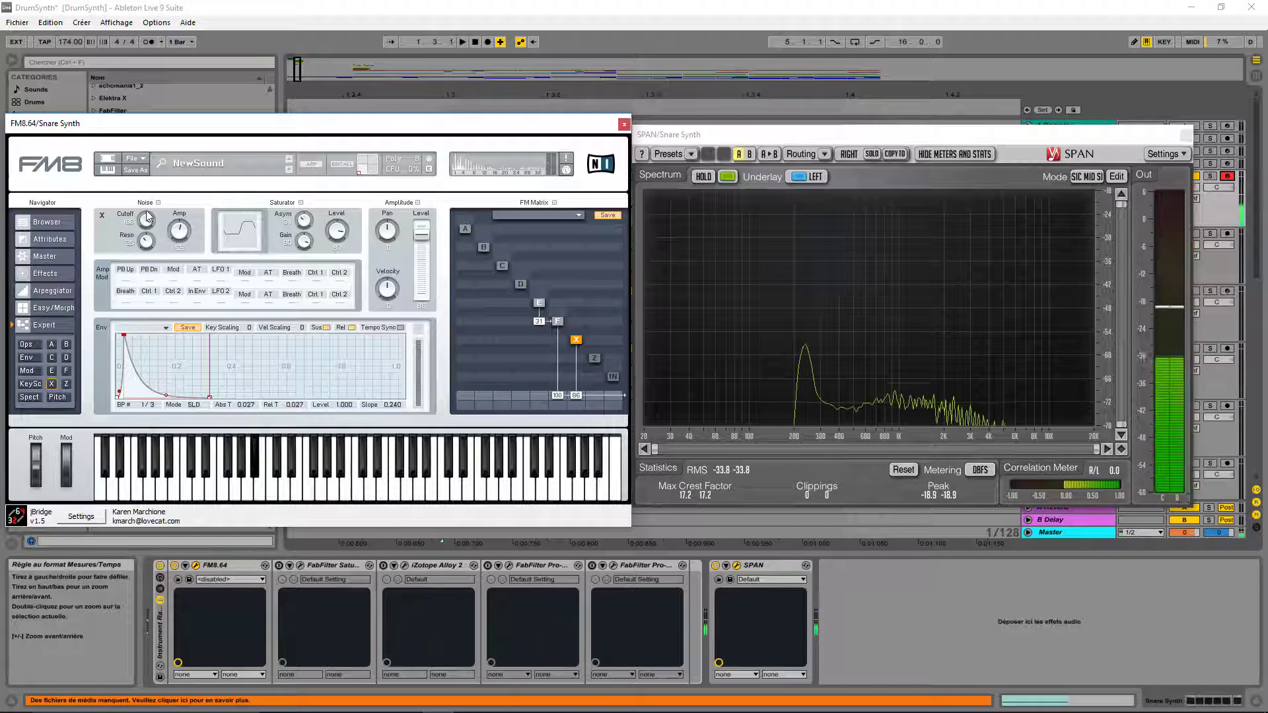
mouse_move(148, 216)
left_mouse_down()
mouse_move(157, 235)
mouse_move(157, 219)
left_mouse_up()
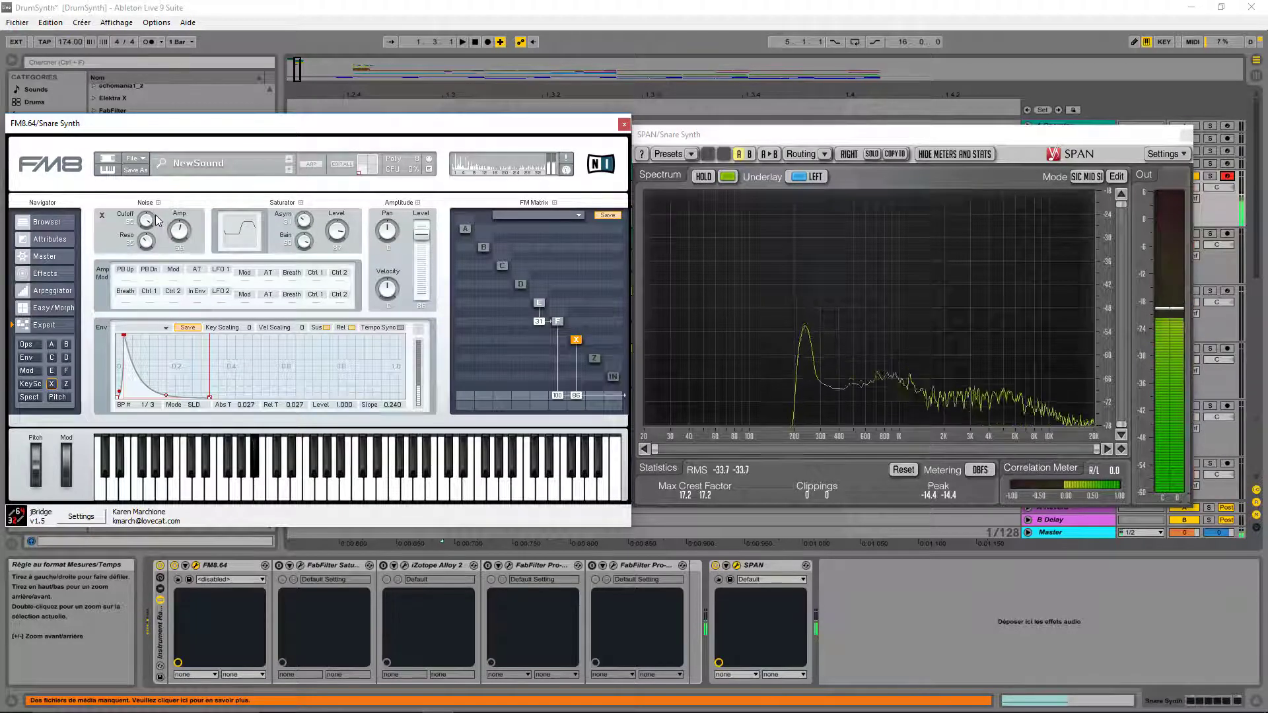
Shape operator X's envelope with a very short attack and a steeper decay reaching level 0 at about 0.312 s
mouse_move(209, 399)
left_mouse_down()
mouse_move(209, 332)
mouse_move(204, 408)
left_mouse_up()
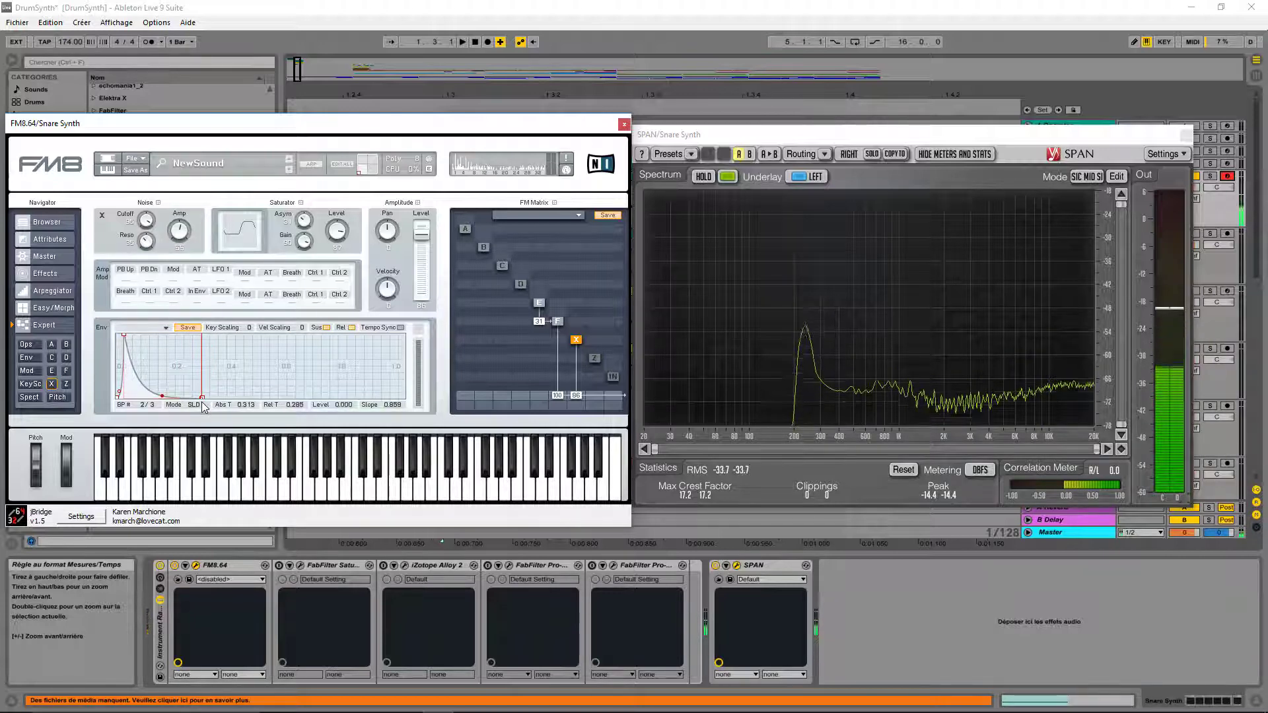
left_click_drag(128, 340, 125, 337)
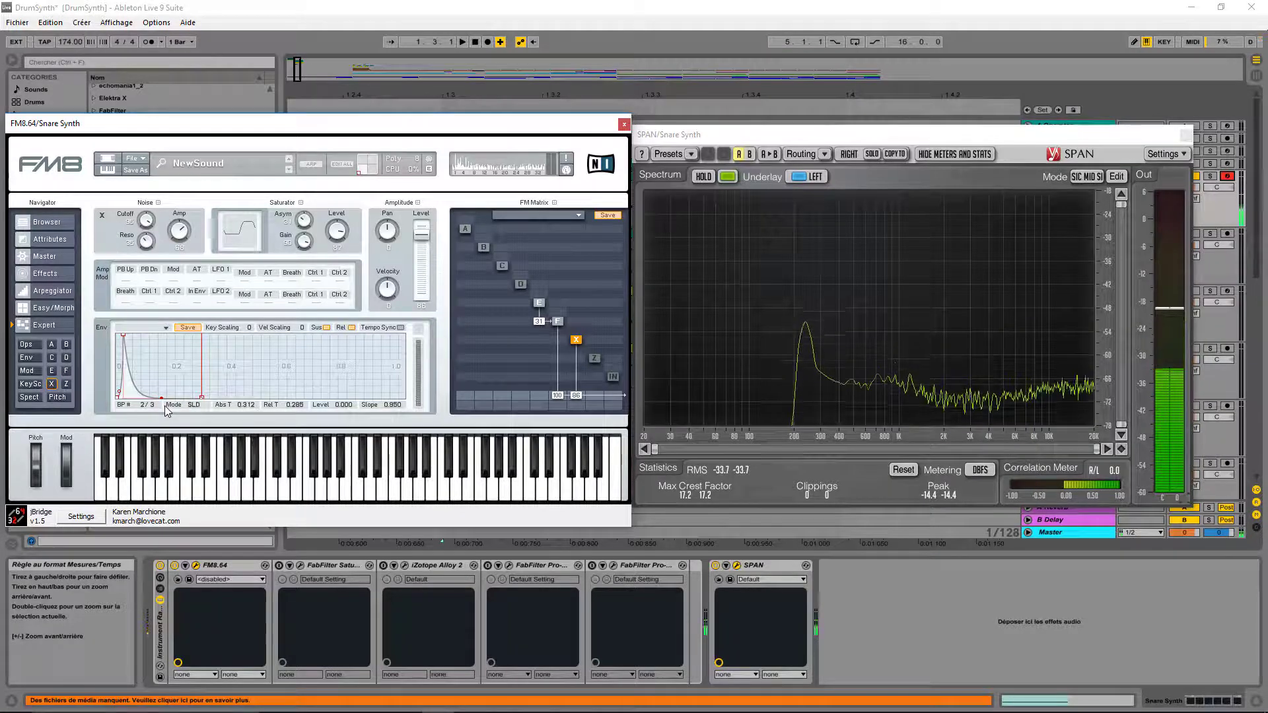
left_click_drag(164, 405, 167, 405)
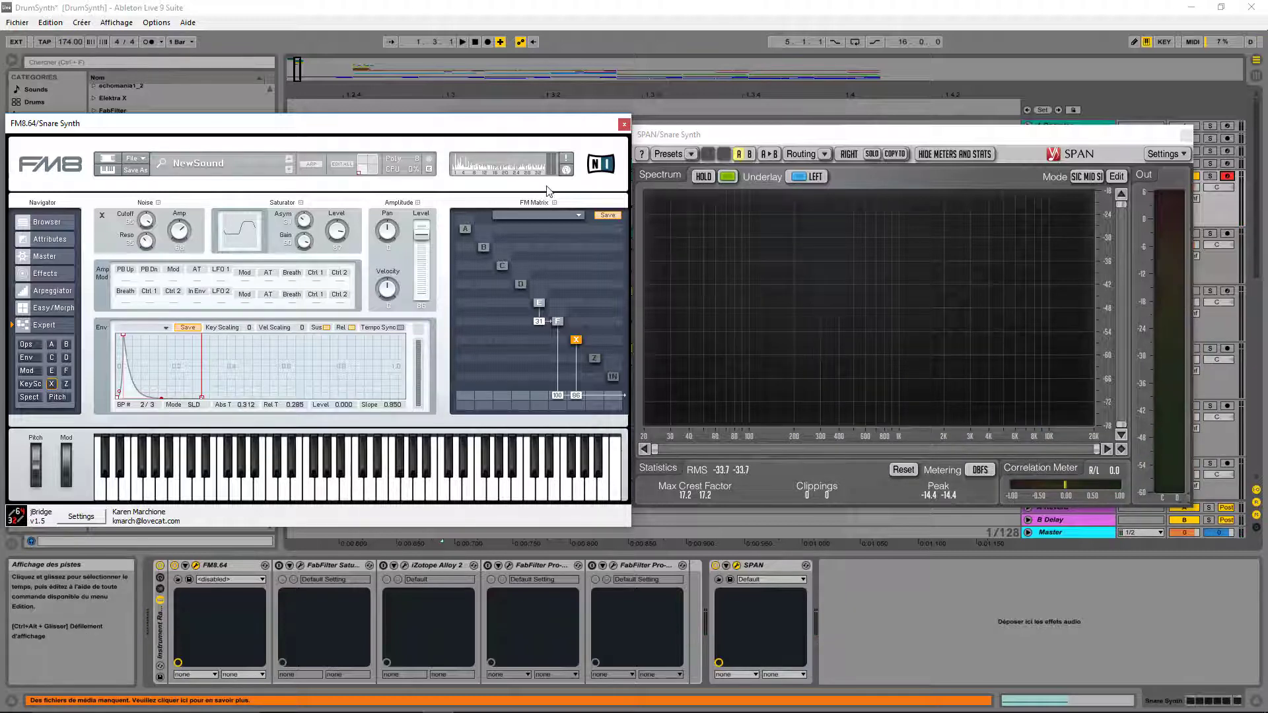
Close the FM8 and SPAN plug-in windows
left_click(624, 125)
left_click_drag(905, 135, 734, 137)
left_click(1030, 137)
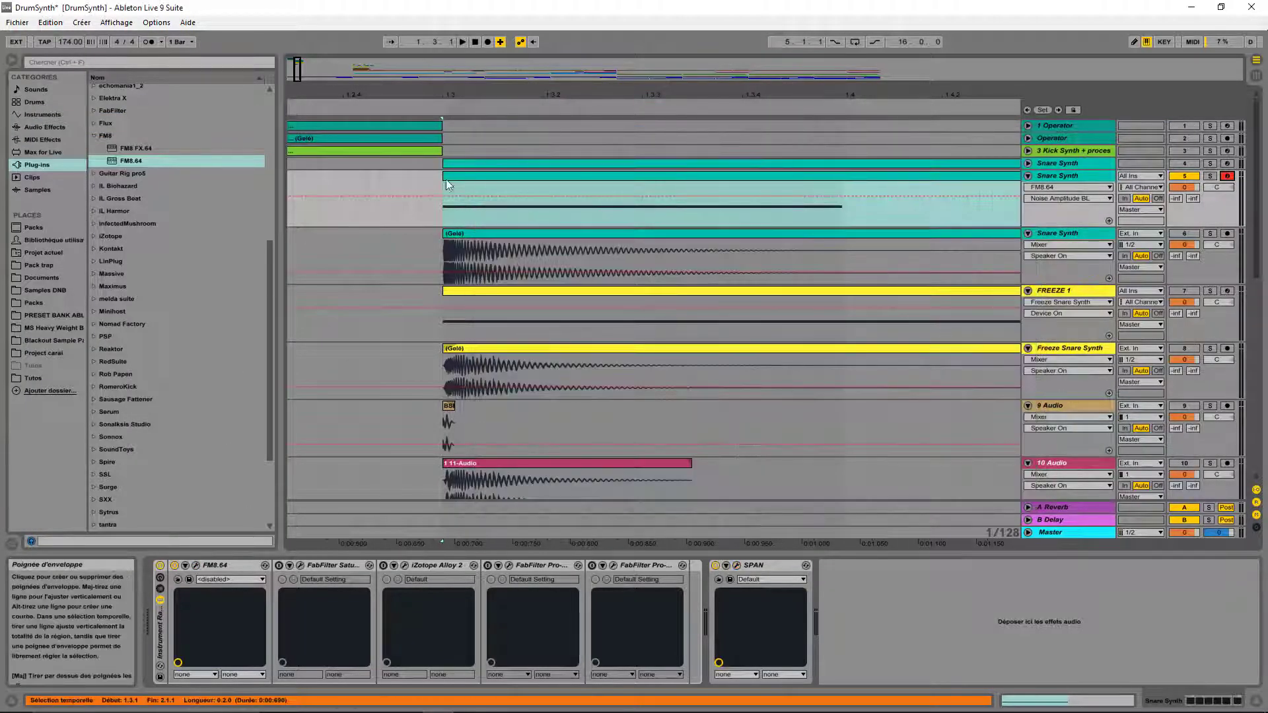
Turn on FabFilter Saturn on the Snare Synth track and open its window over the arrangement
left_click(278, 566)
left_click(301, 566)
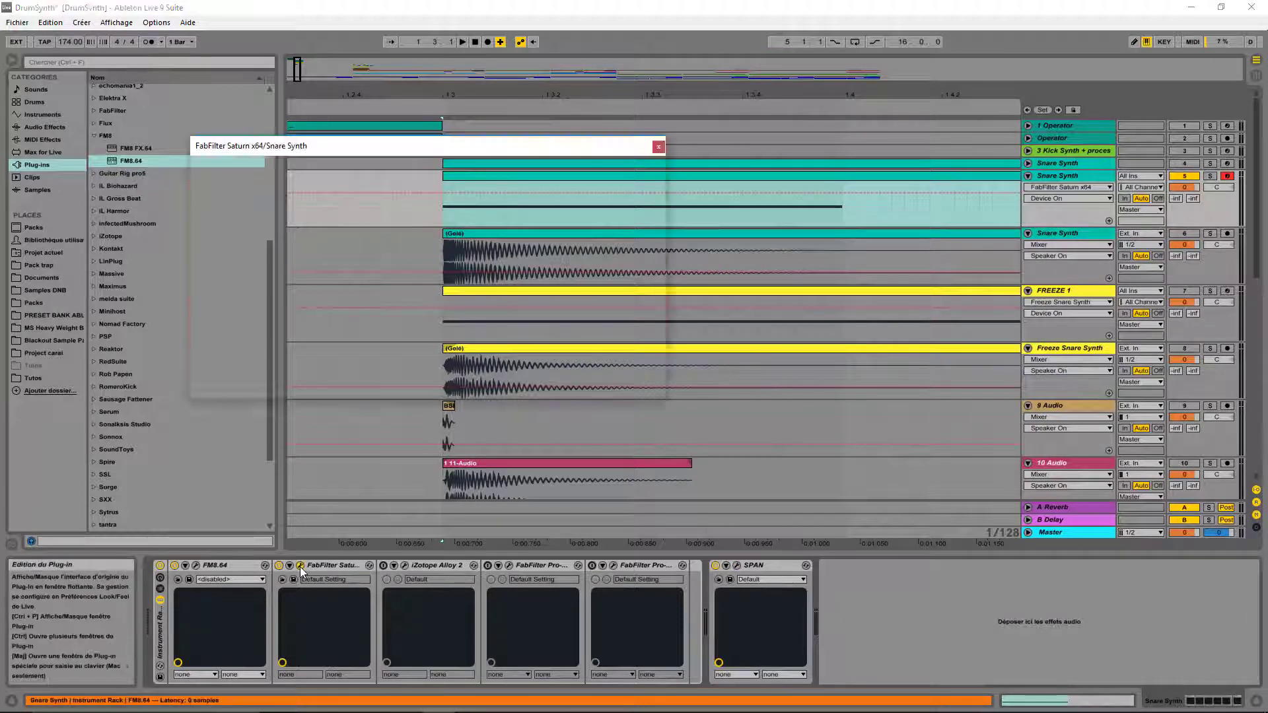
left_click_drag(399, 151, 701, 270)
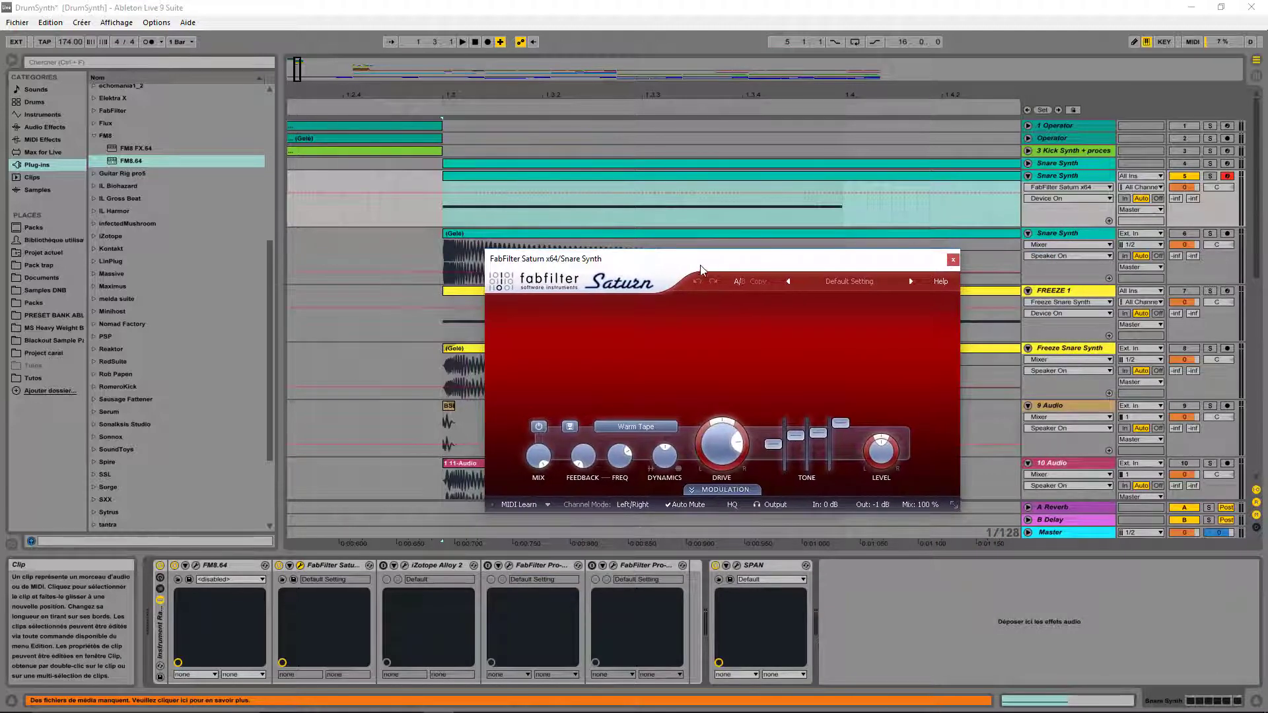
Check Saturn's distortion styles, keep Warm Tape, and set the band 1 drive to about 82%
left_click_drag(732, 445, 713, 429)
left_click(636, 427)
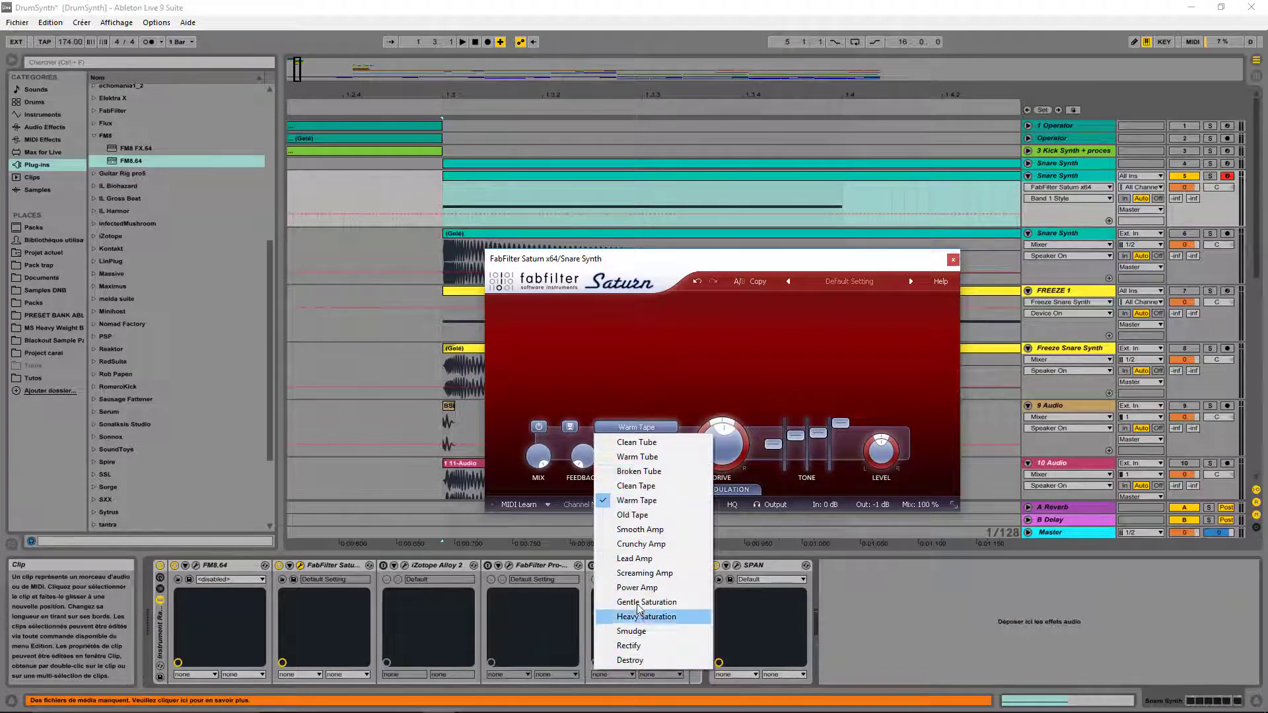
left_click(735, 434)
left_click_drag(735, 435, 730, 432)
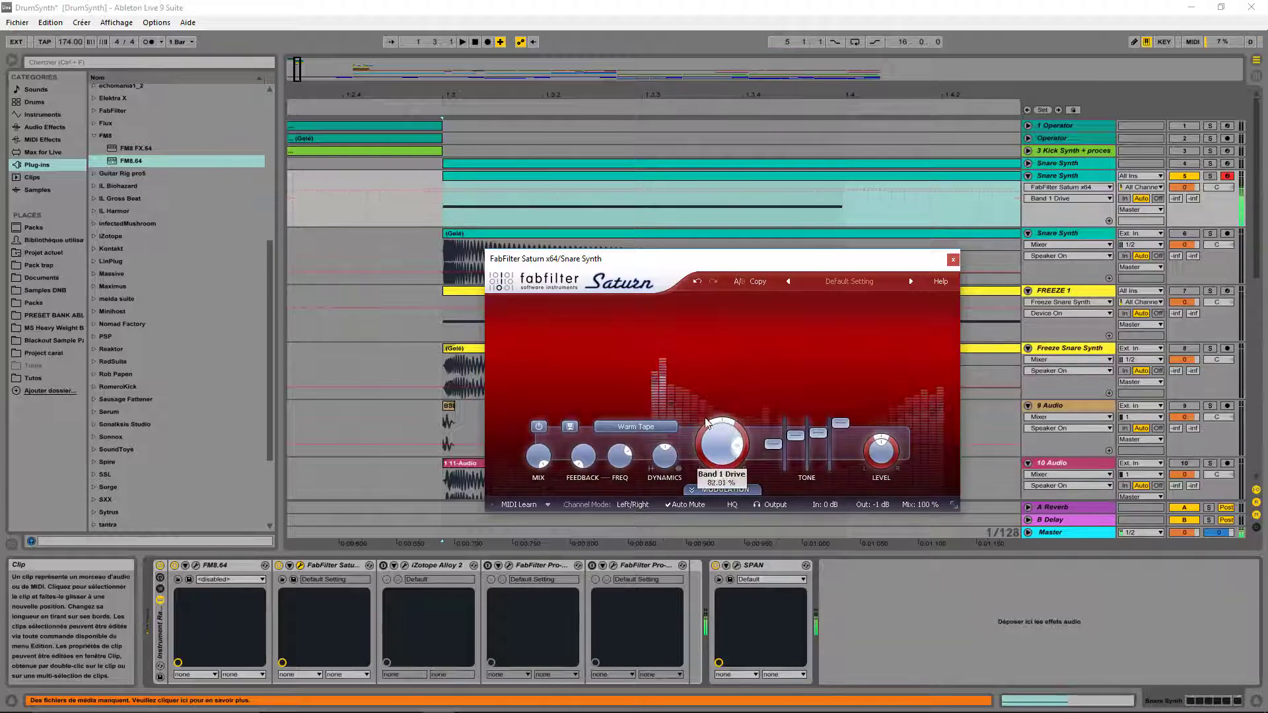
Adjust Saturn's band 1 tone levels, set the drive to 80%, and close the plug-in window
left_click(799, 447)
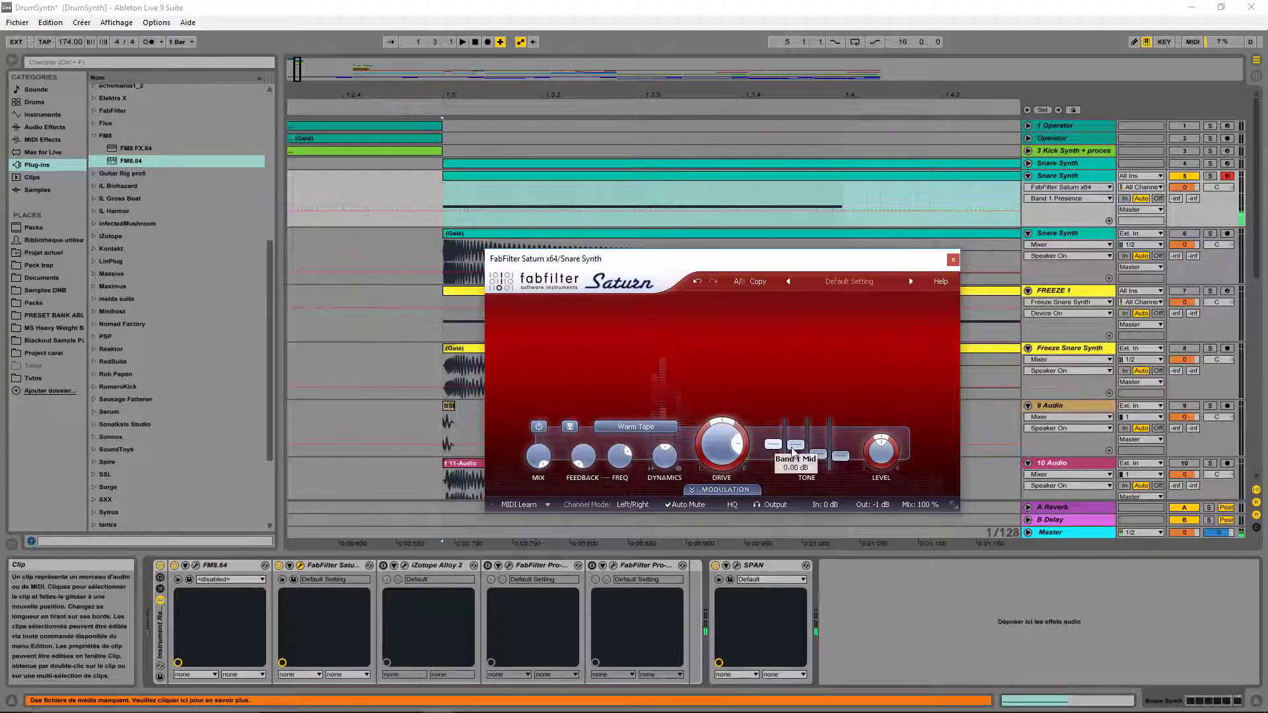
mouse_move(795, 452)
left_mouse_down()
mouse_move(797, 436)
mouse_move(841, 445)
mouse_move(839, 431)
mouse_move(807, 444)
left_mouse_up()
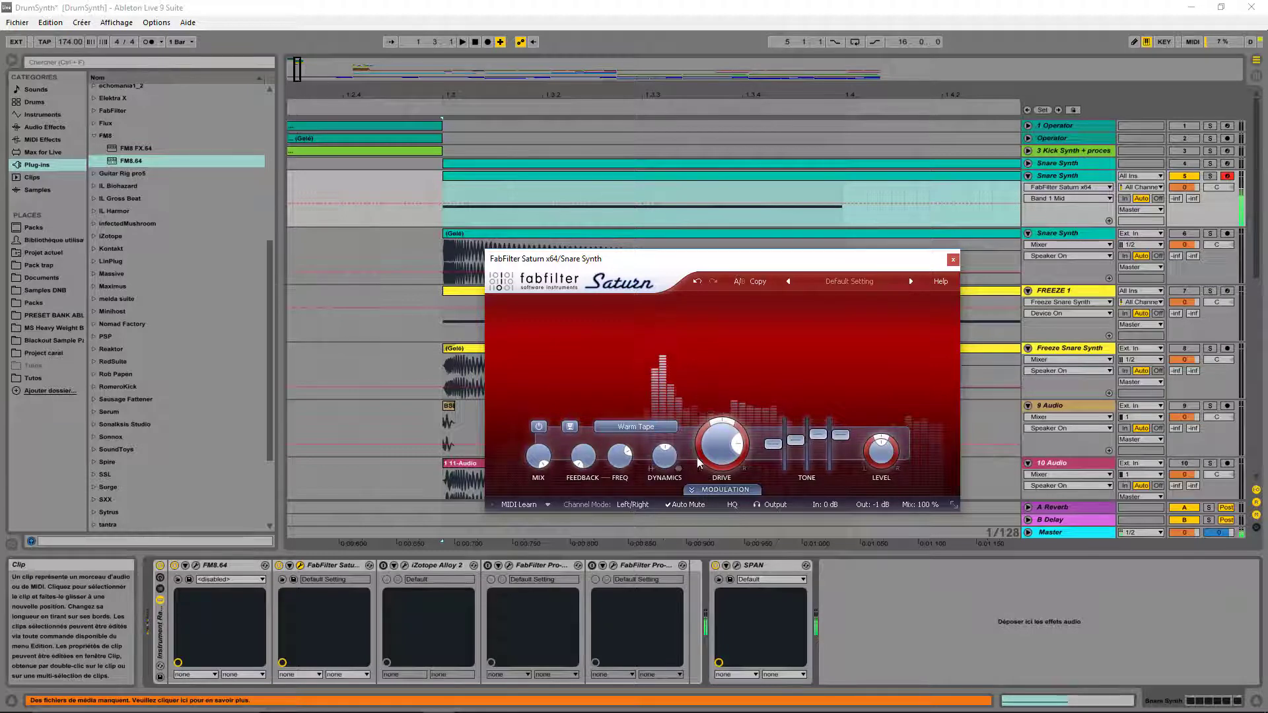
left_click(723, 446)
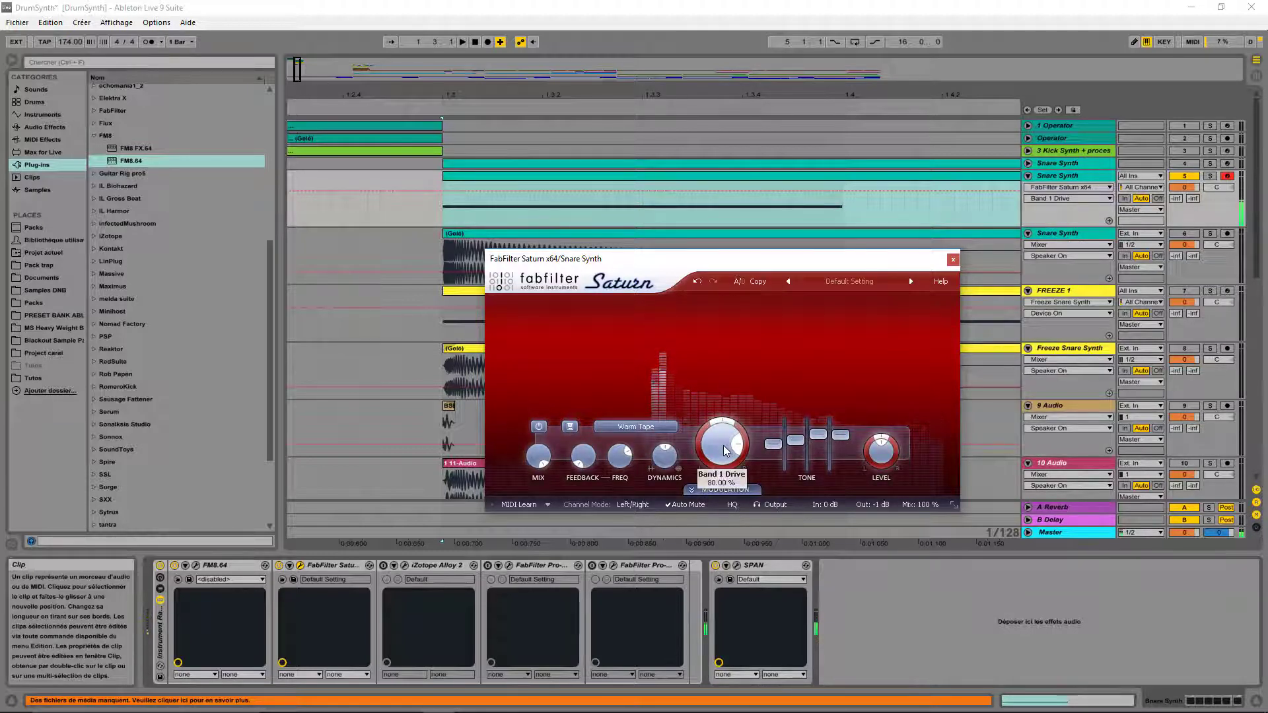
left_click(953, 261)
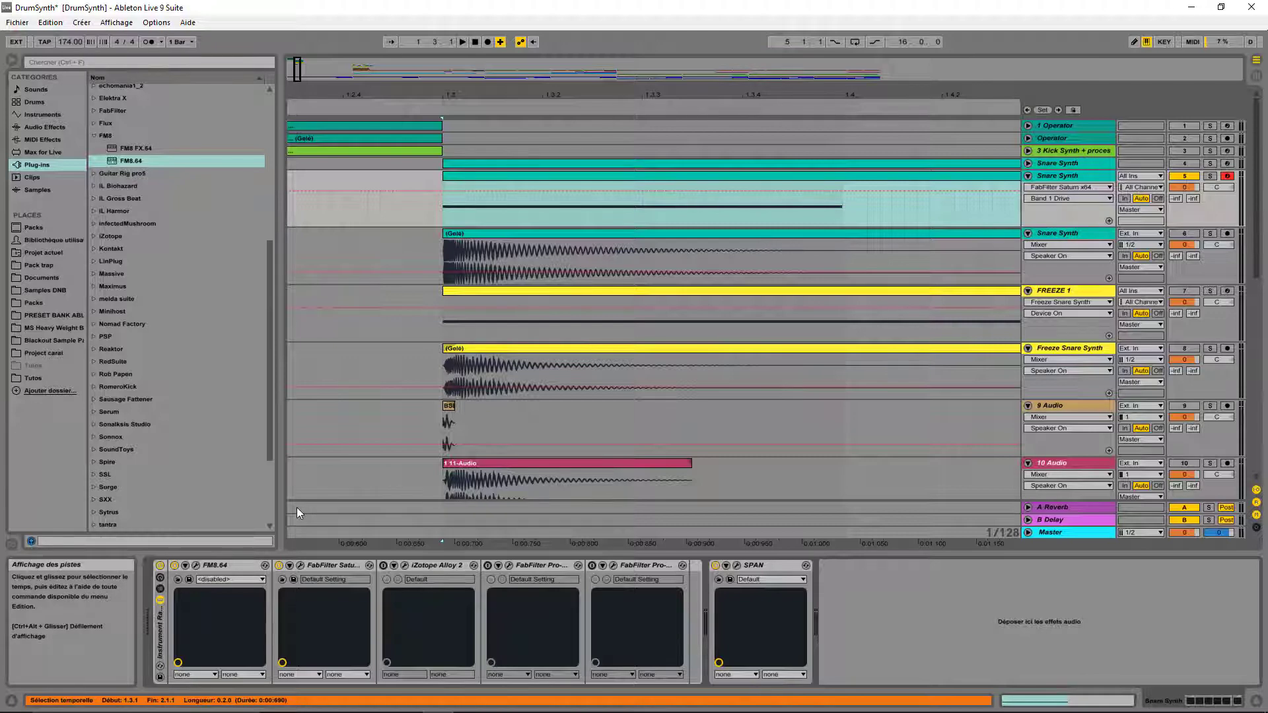
Turn on iZotope Alloy 2, open it past its preset manager, and switch the transient module out of multi-band mode
left_click(383, 565)
left_click(404, 566)
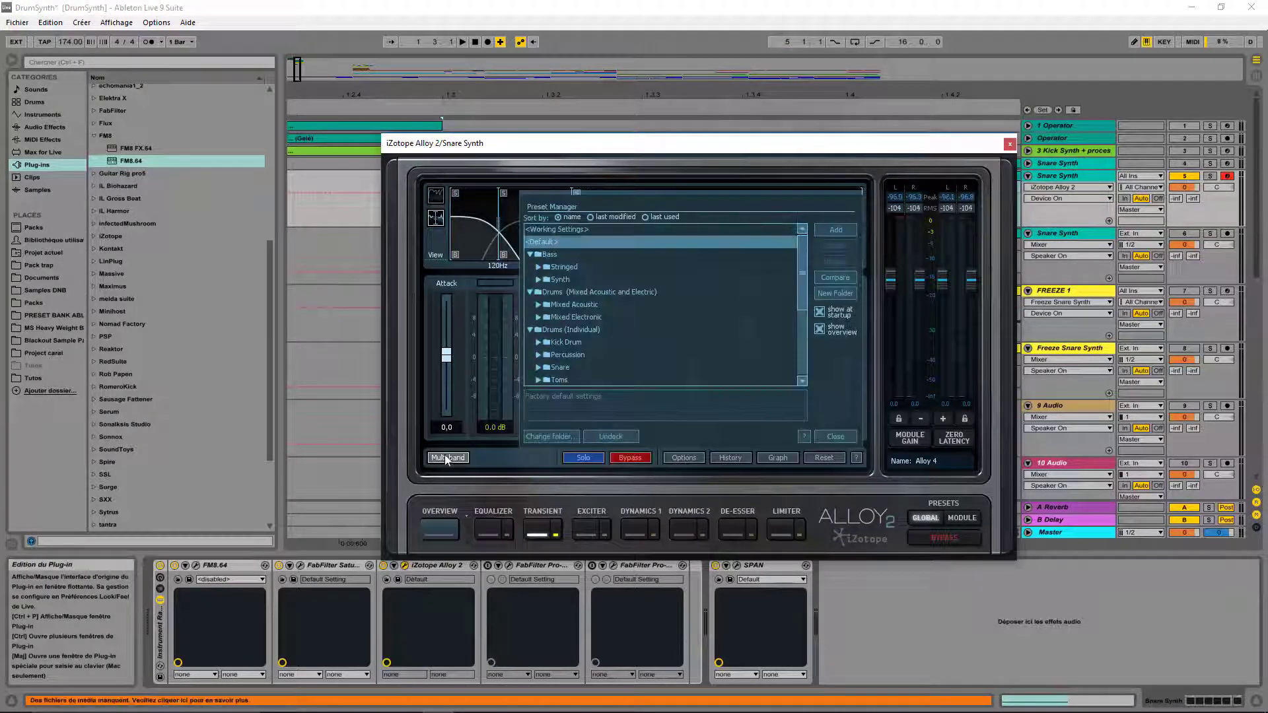
left_click(847, 436)
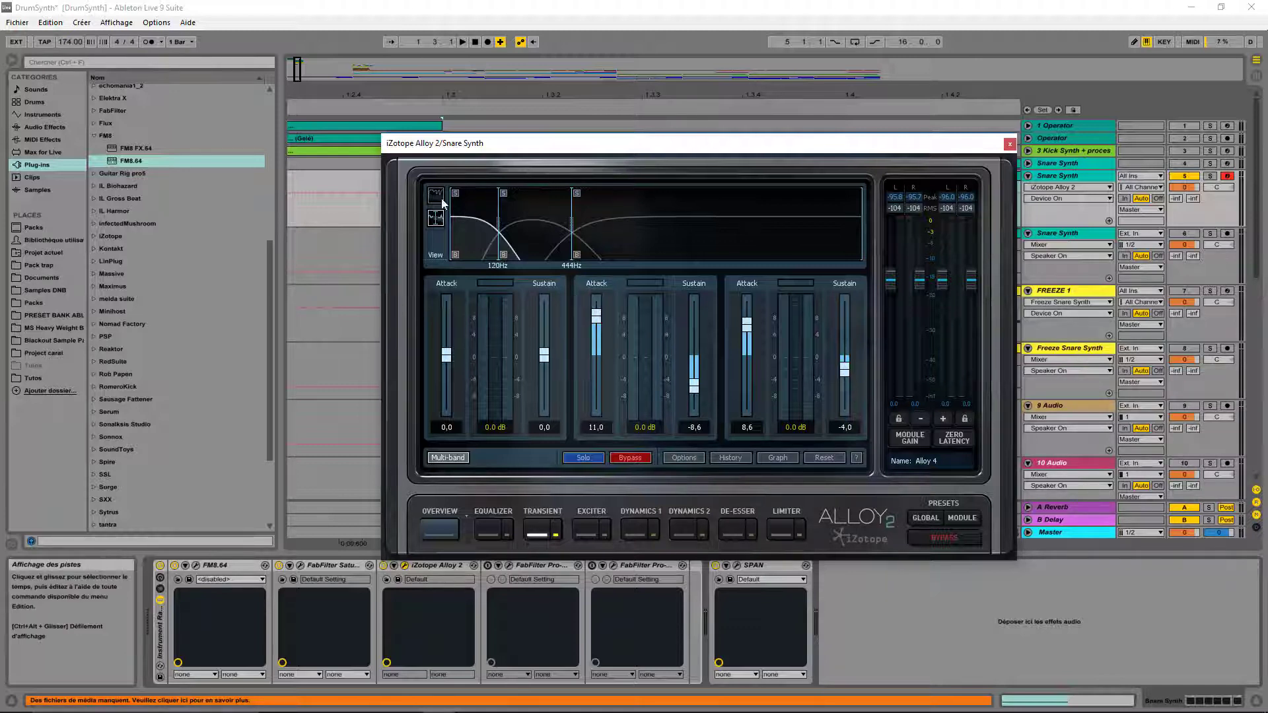
left_click(448, 458)
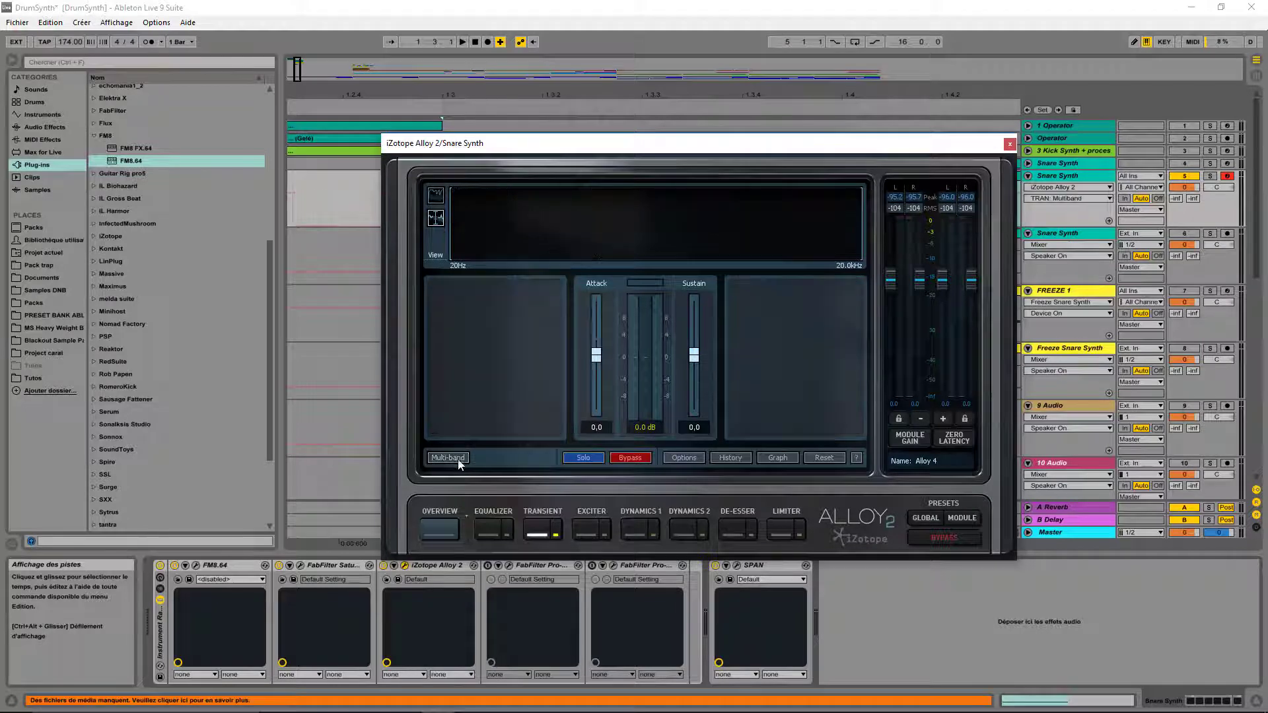
Turn Alloy 2's transient multi-band mode back on and move the crossovers to about 202 Hz and 740 Hz
left_click(454, 460)
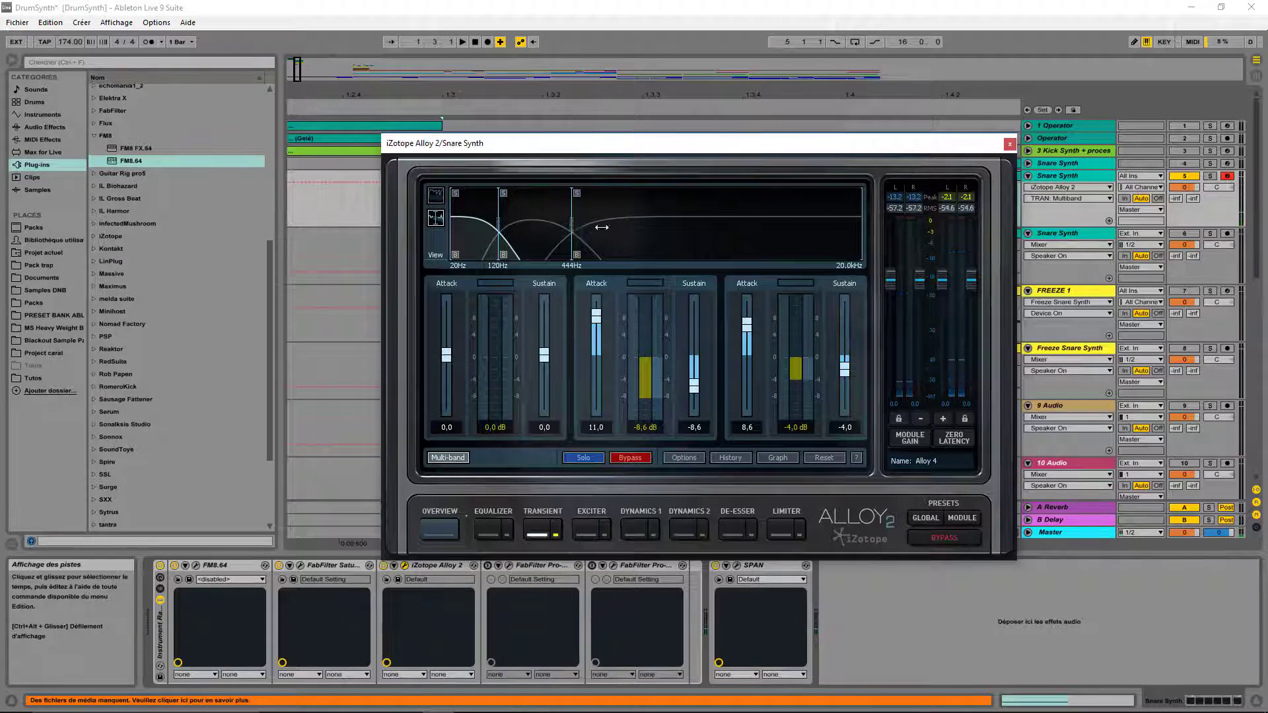
left_click_drag(601, 228, 727, 227)
left_click_drag(515, 224, 522, 260)
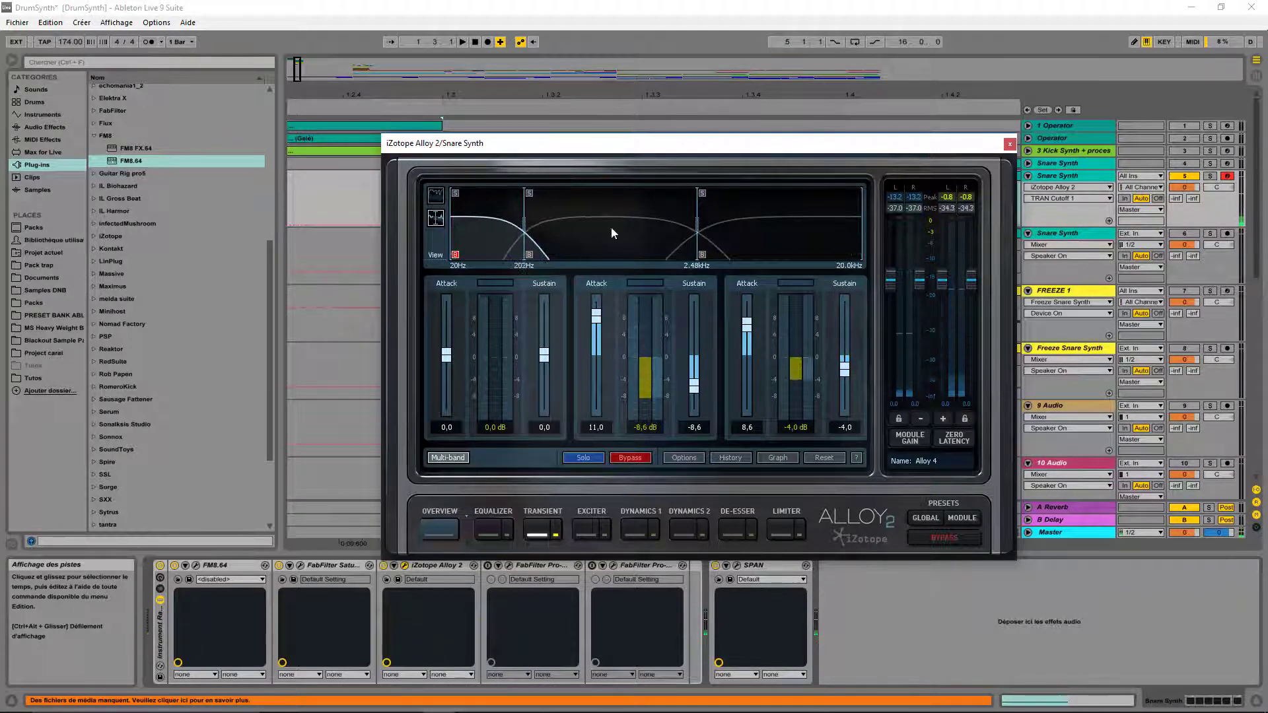
left_click_drag(691, 226, 607, 227)
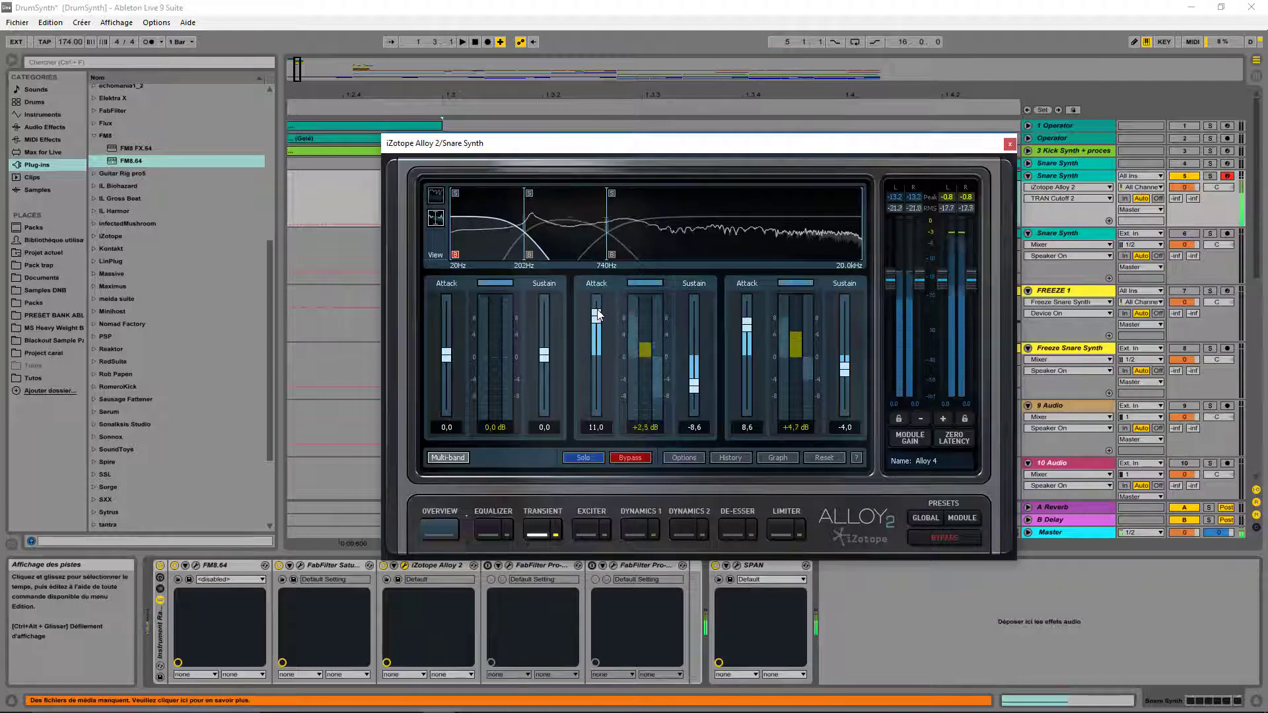
Try transient settings of attack -14.8 and sustain 15.0 on the middle band, attack -4.3 and sustain -15.0 on the high band
left_click_drag(597, 316, 755, 369)
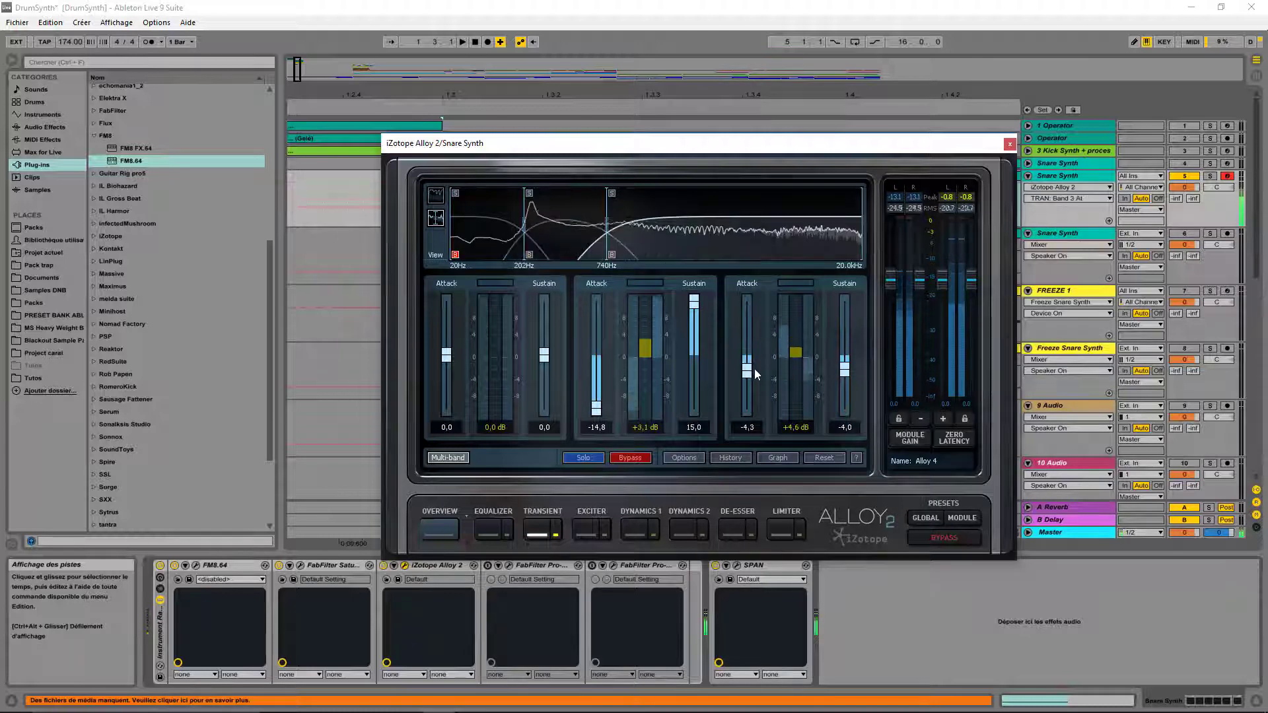
left_click_drag(845, 365, 855, 442)
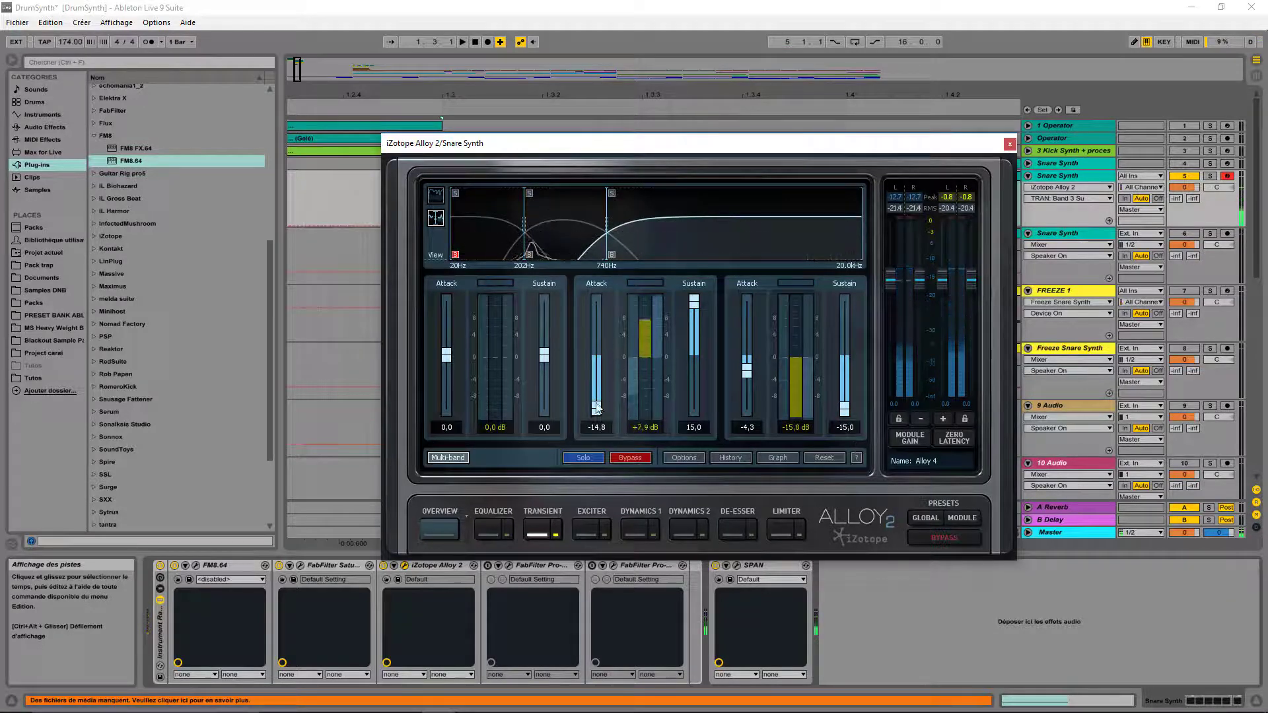
left_click_drag(597, 408, 597, 357)
Set the upper crossover to about 1.74 kHz and the middle band's attack to 6.5 and sustain to -4.7
left_click_drag(606, 223, 669, 224)
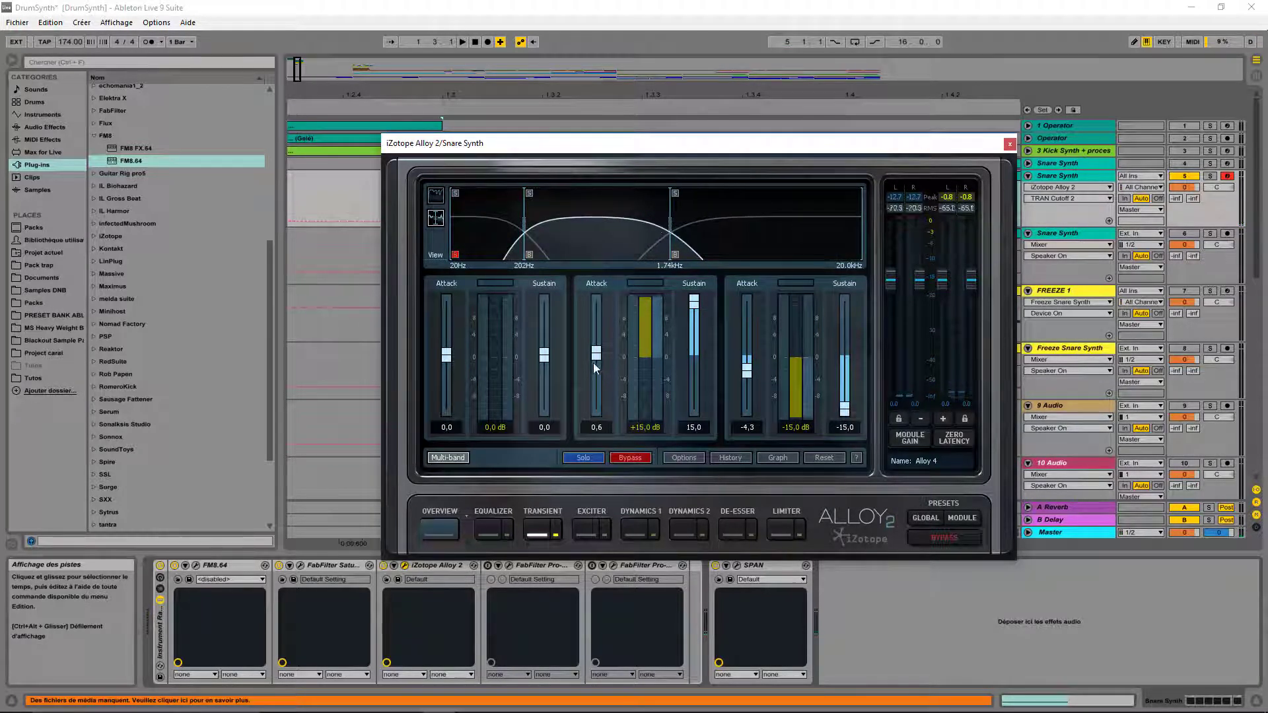
left_click_drag(596, 355, 596, 332)
left_click_drag(694, 305, 747, 342)
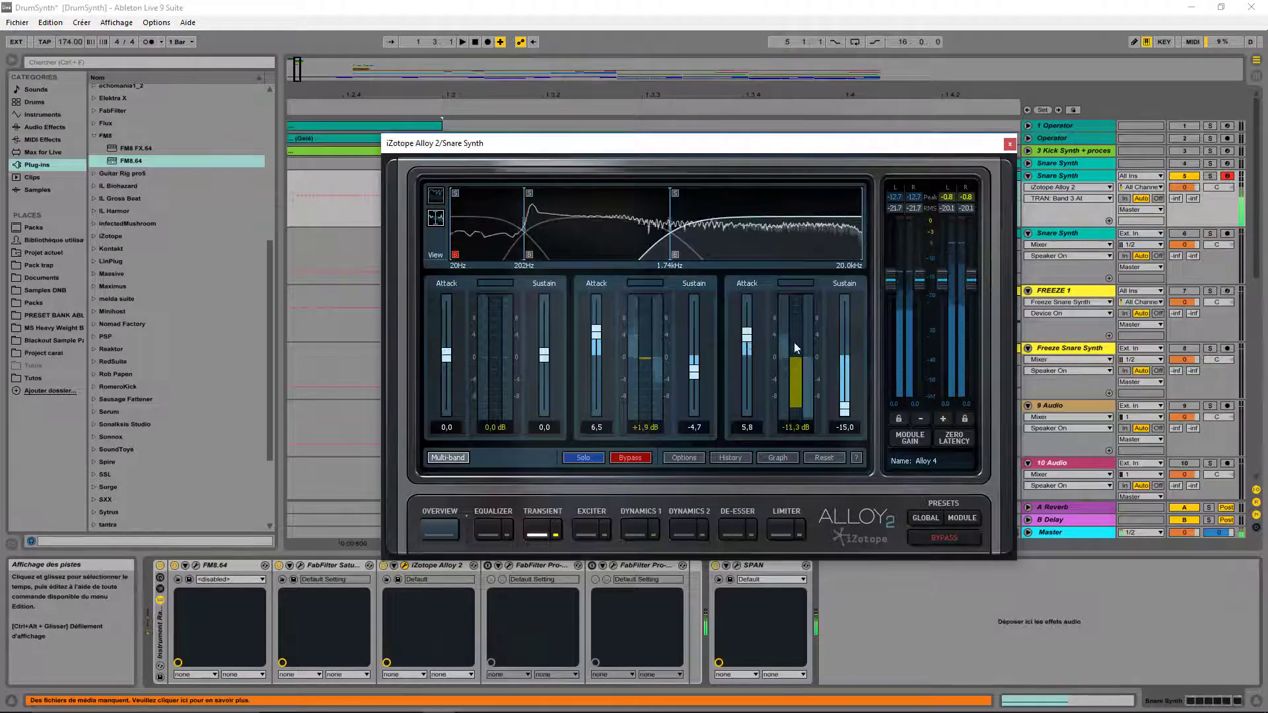
Try the high band with sustain 11.3 and attack 8.7, then bring its sustain down to about -3.0
left_click_drag(844, 408, 845, 319)
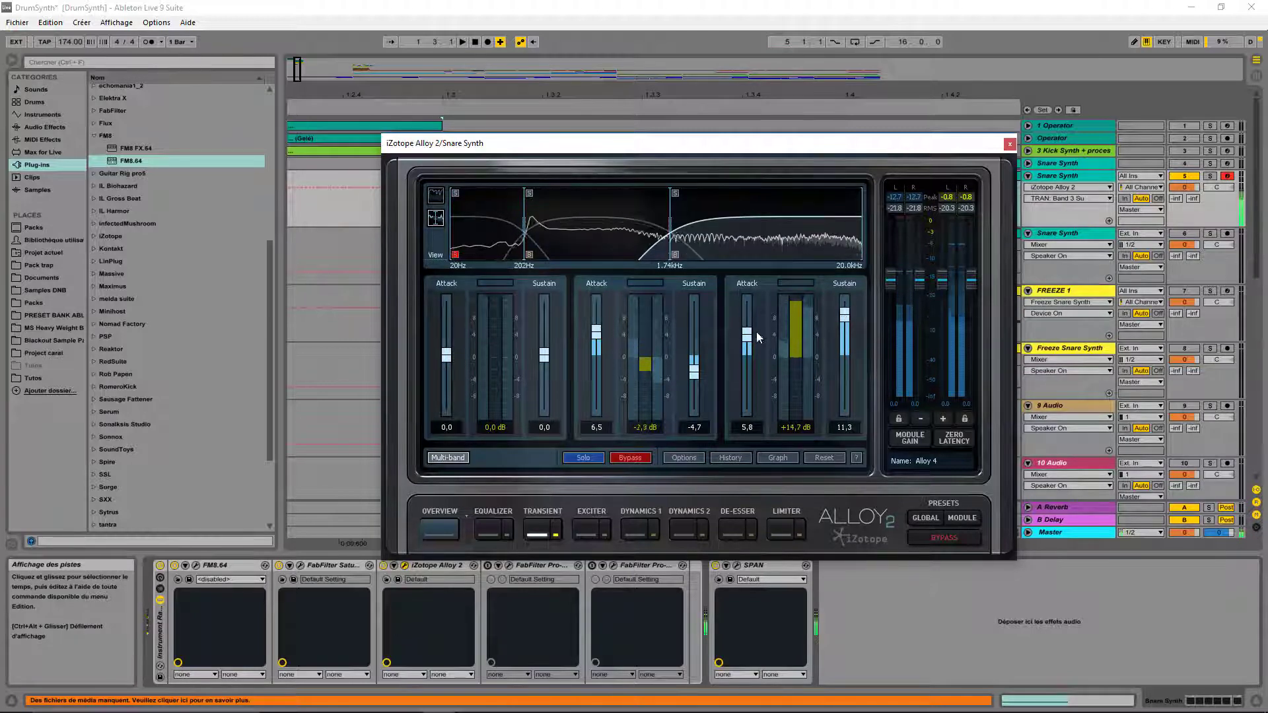
mouse_move(756, 332)
left_mouse_down()
mouse_move(756, 402)
mouse_move(752, 298)
mouse_move(749, 324)
left_mouse_up()
left_click_drag(844, 315, 848, 366)
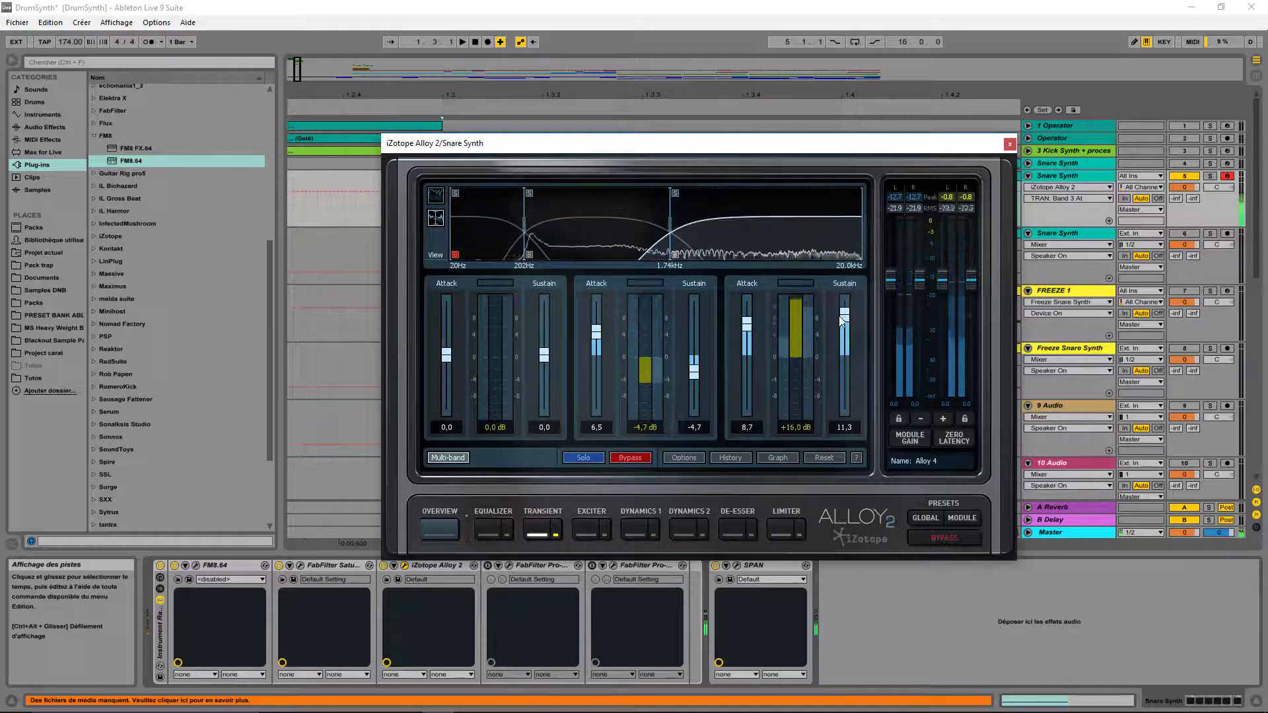
Set the high band's attack to 4.3 and sustain to -3.8, reduce the middle band's attack to 4.5, and close Alloy 2
left_click_drag(747, 323, 747, 340)
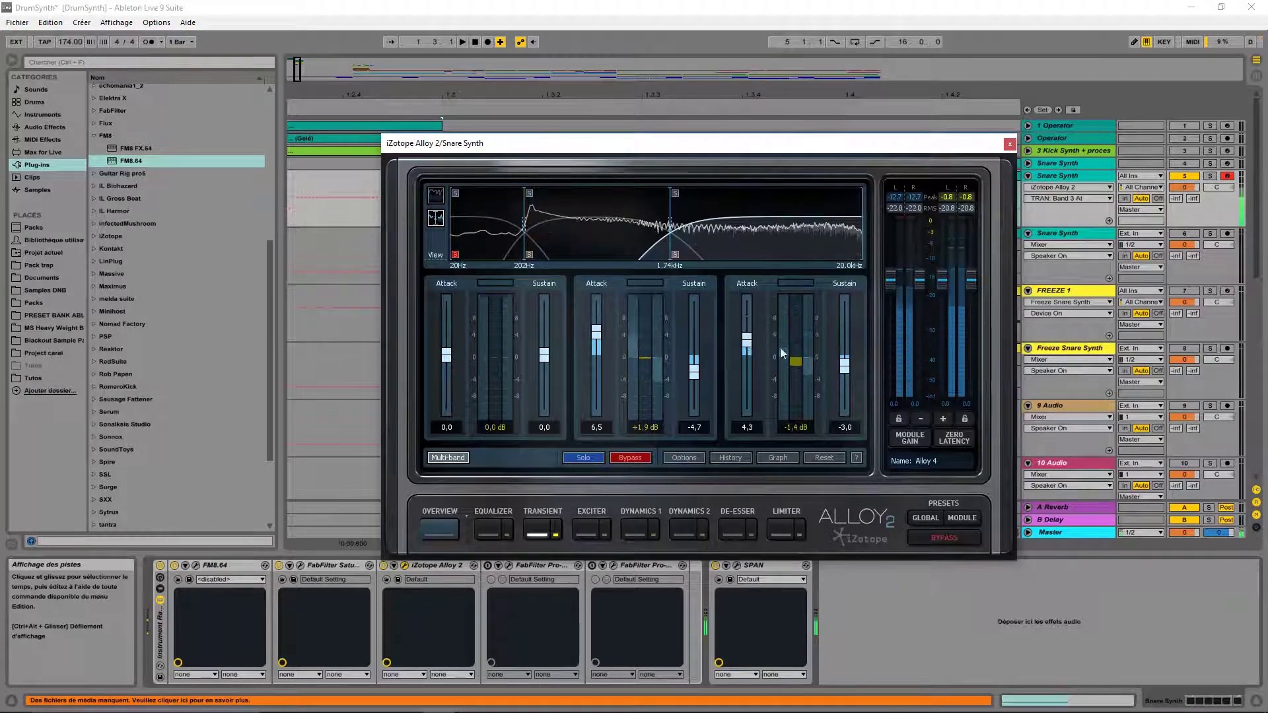
left_click_drag(845, 373, 846, 377)
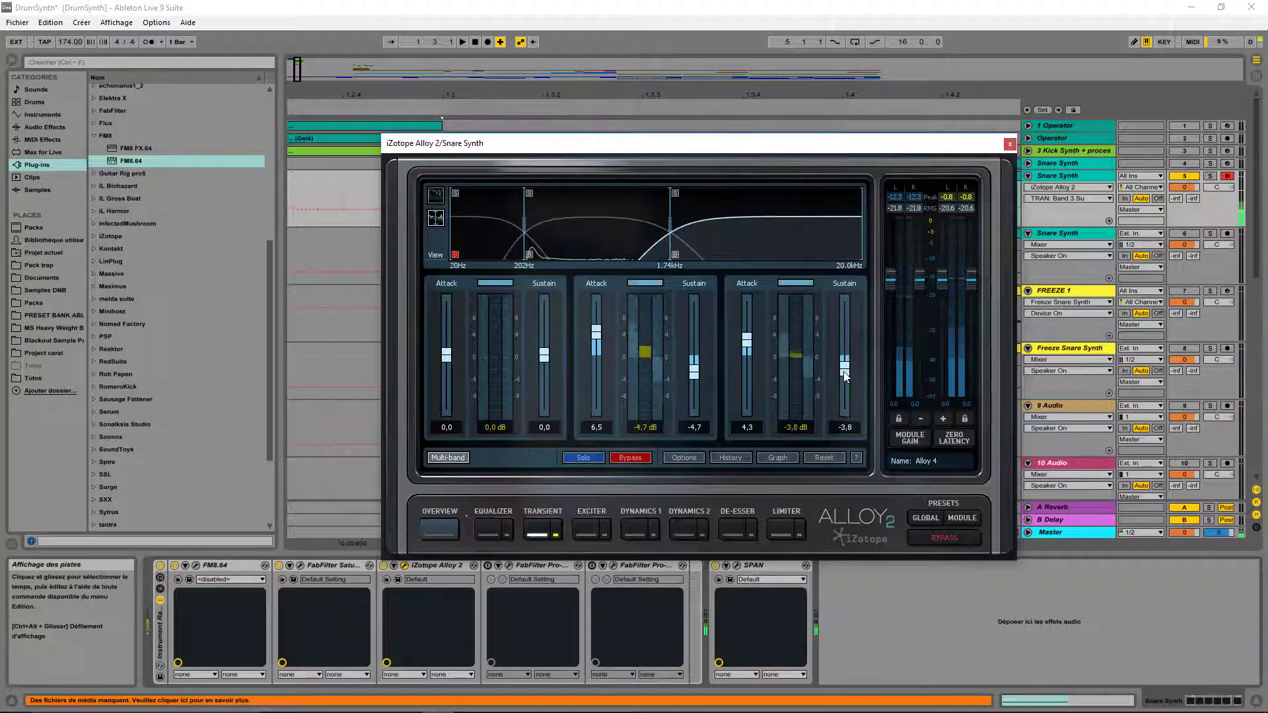
left_click_drag(597, 333, 598, 346)
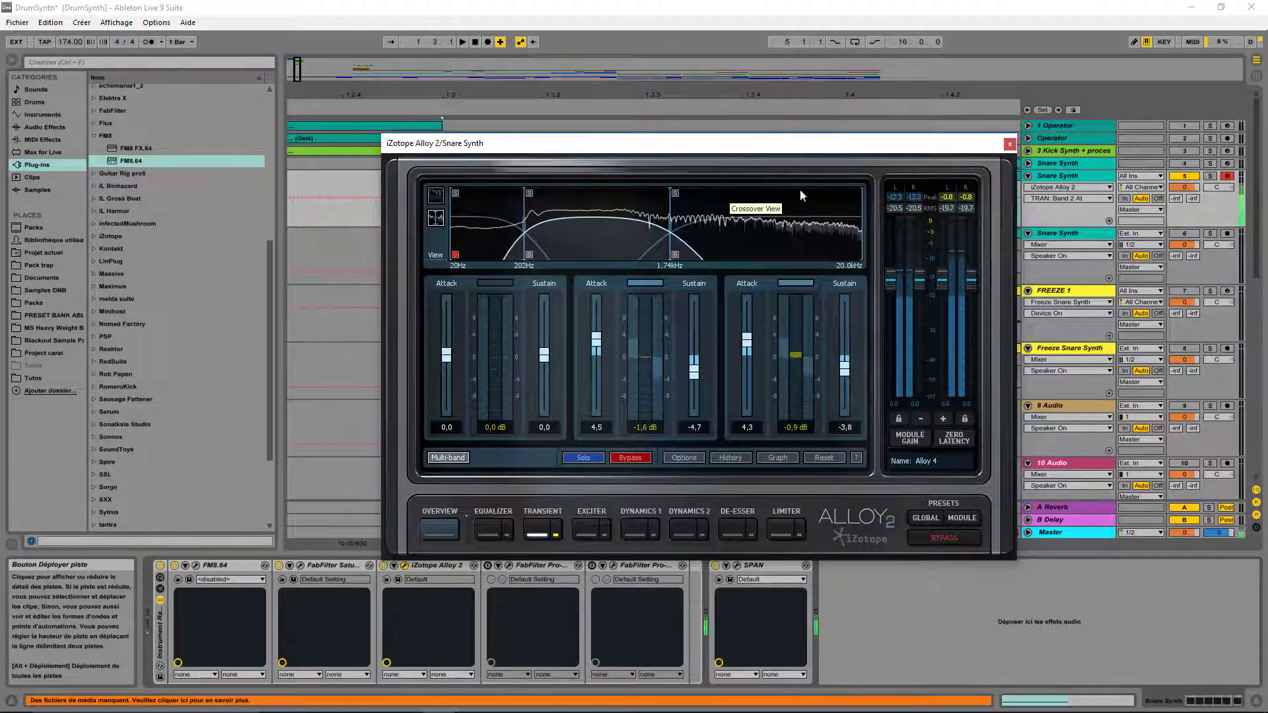
left_click(1010, 145)
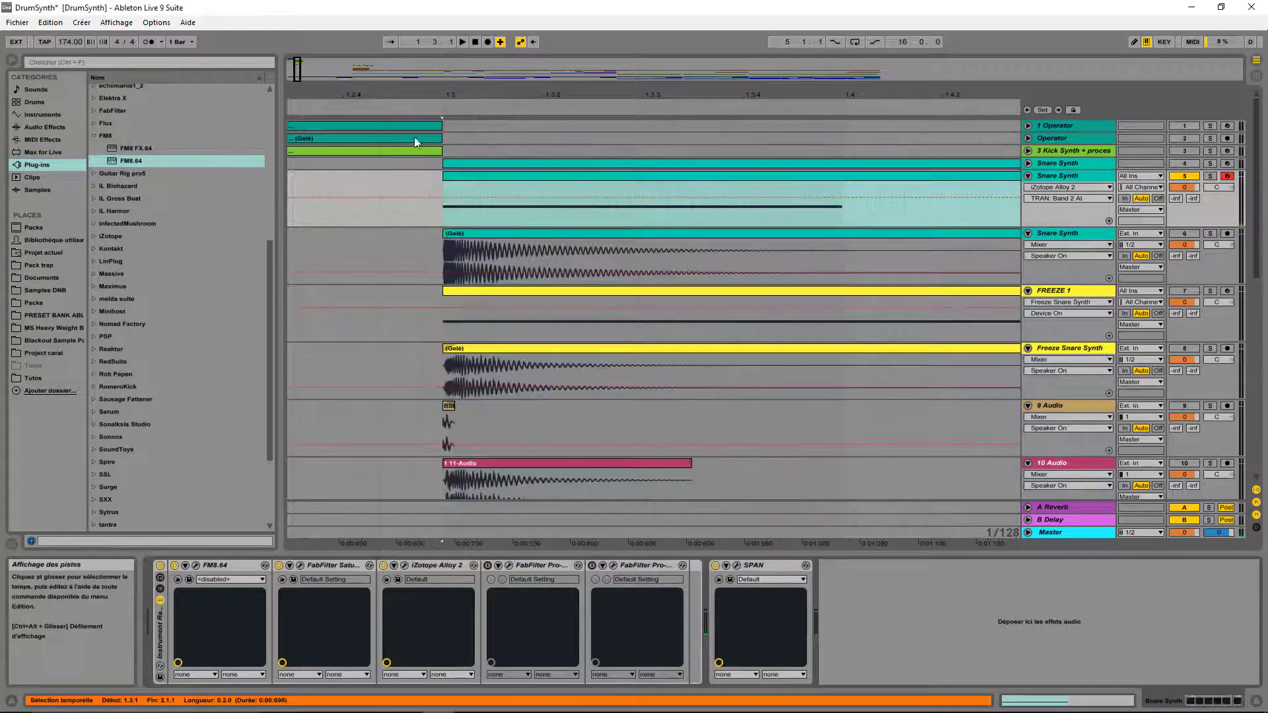
Open FabFilter Pro-Q 2 on the Snare Synth track, reposition its window over the arrangement, and turn the EQ on
left_click(509, 566)
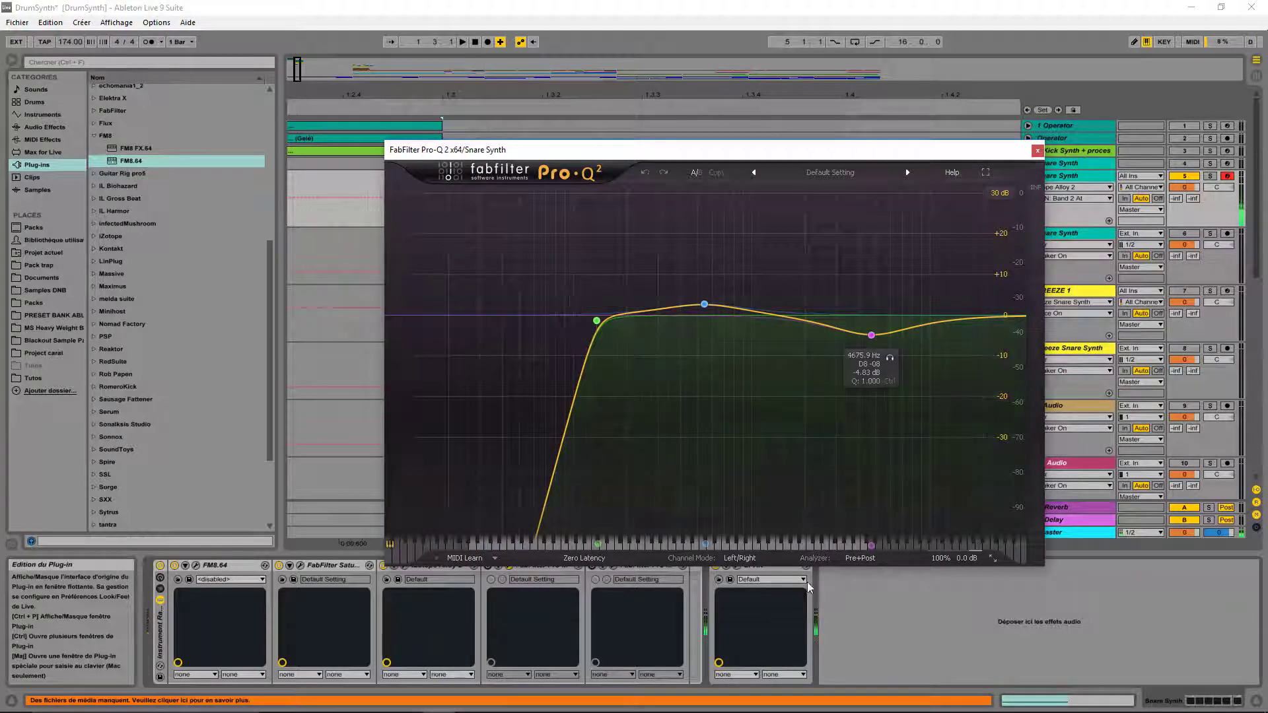
left_click_drag(616, 159, 823, 312)
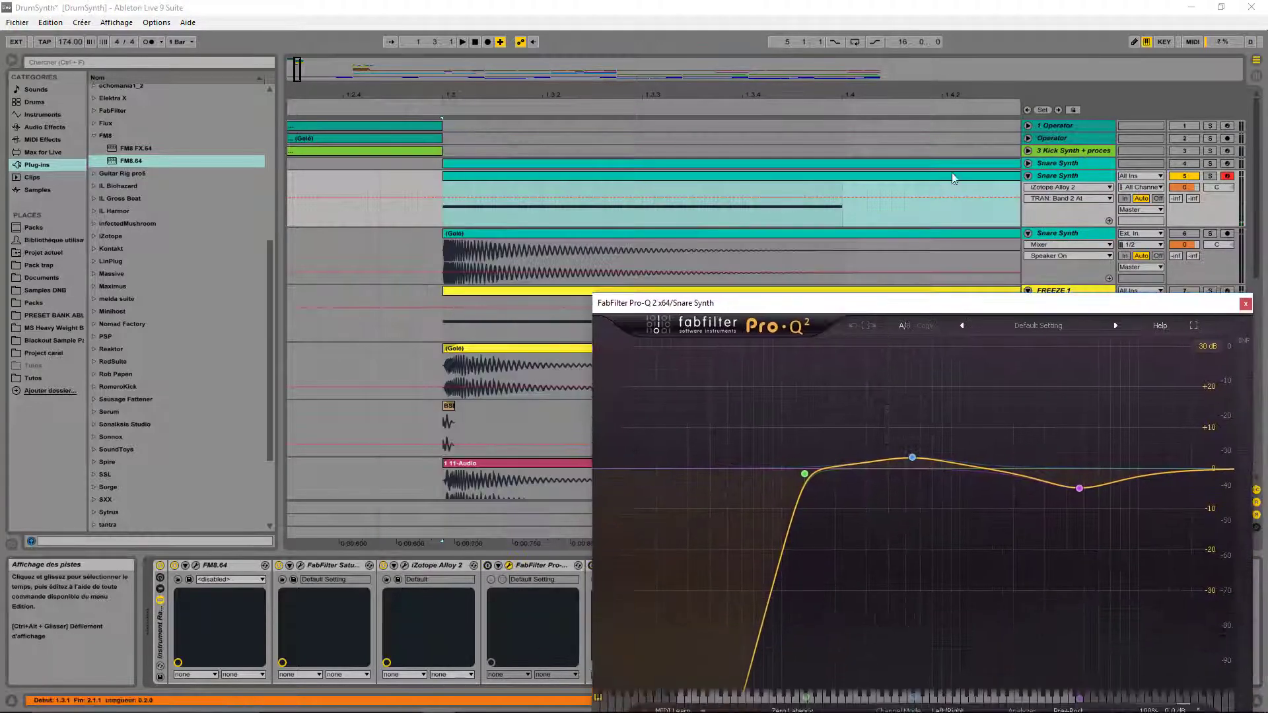
left_click_drag(953, 291, 1041, 68)
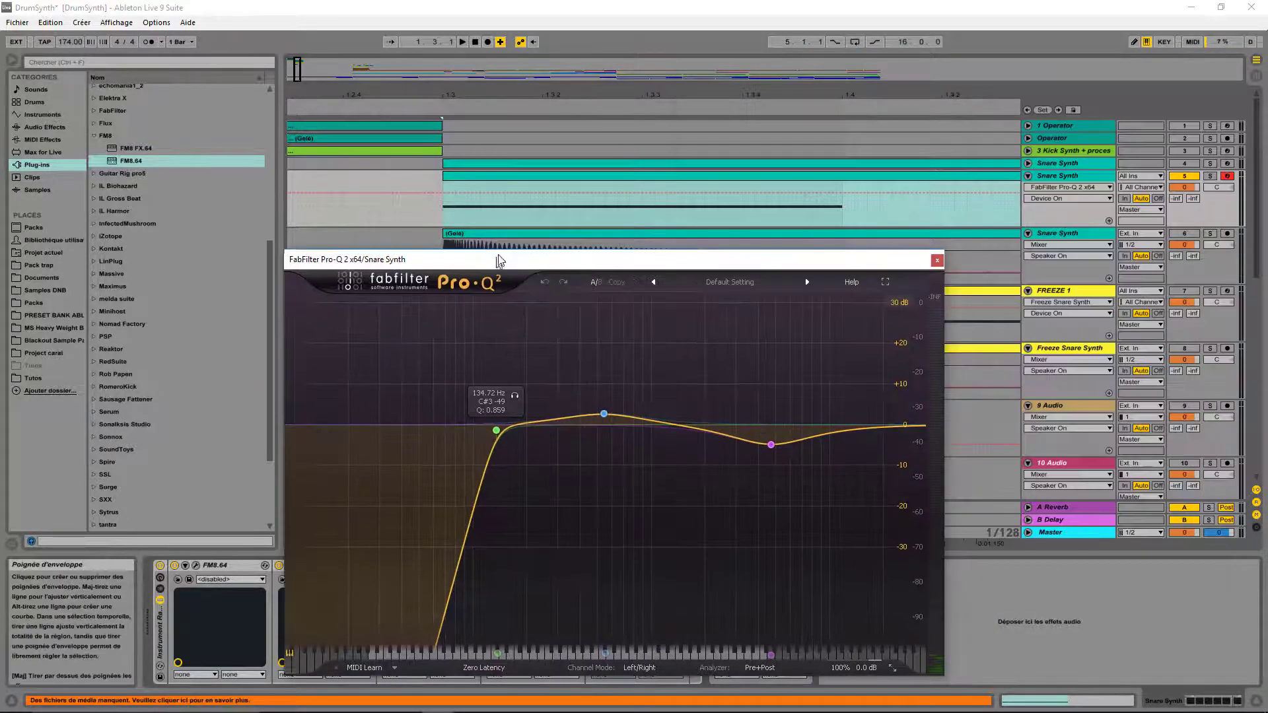
left_click(488, 566)
Lower Pro-Q 2's middle bell to about -0.7 dB at about 592 Hz and close the plug-in window
mouse_move(603, 413)
left_mouse_down()
mouse_move(634, 368)
mouse_move(529, 345)
mouse_move(806, 405)
mouse_move(624, 400)
mouse_move(594, 533)
mouse_move(541, 495)
mouse_move(552, 405)
mouse_move(628, 412)
mouse_move(538, 390)
mouse_move(605, 415)
mouse_move(555, 428)
mouse_move(513, 486)
mouse_move(587, 435)
mouse_move(543, 446)
mouse_move(541, 458)
mouse_move(611, 414)
mouse_move(608, 424)
left_mouse_up()
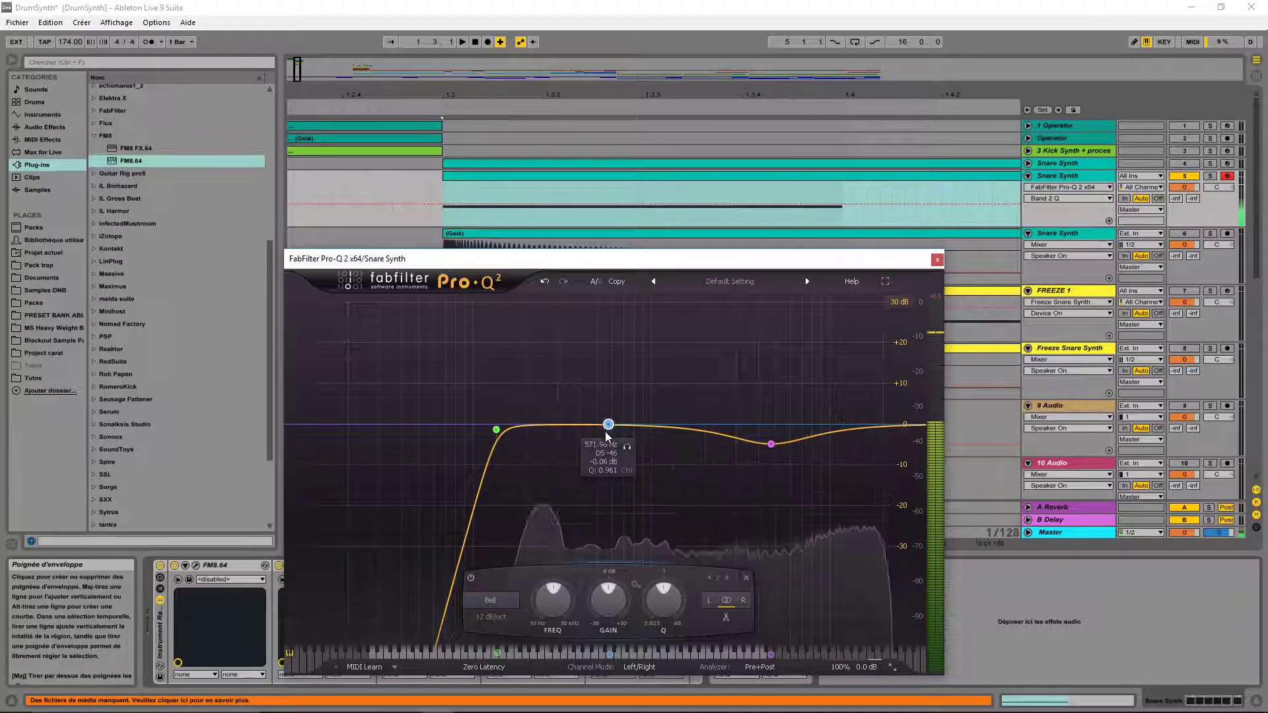
left_click_drag(608, 424, 611, 430)
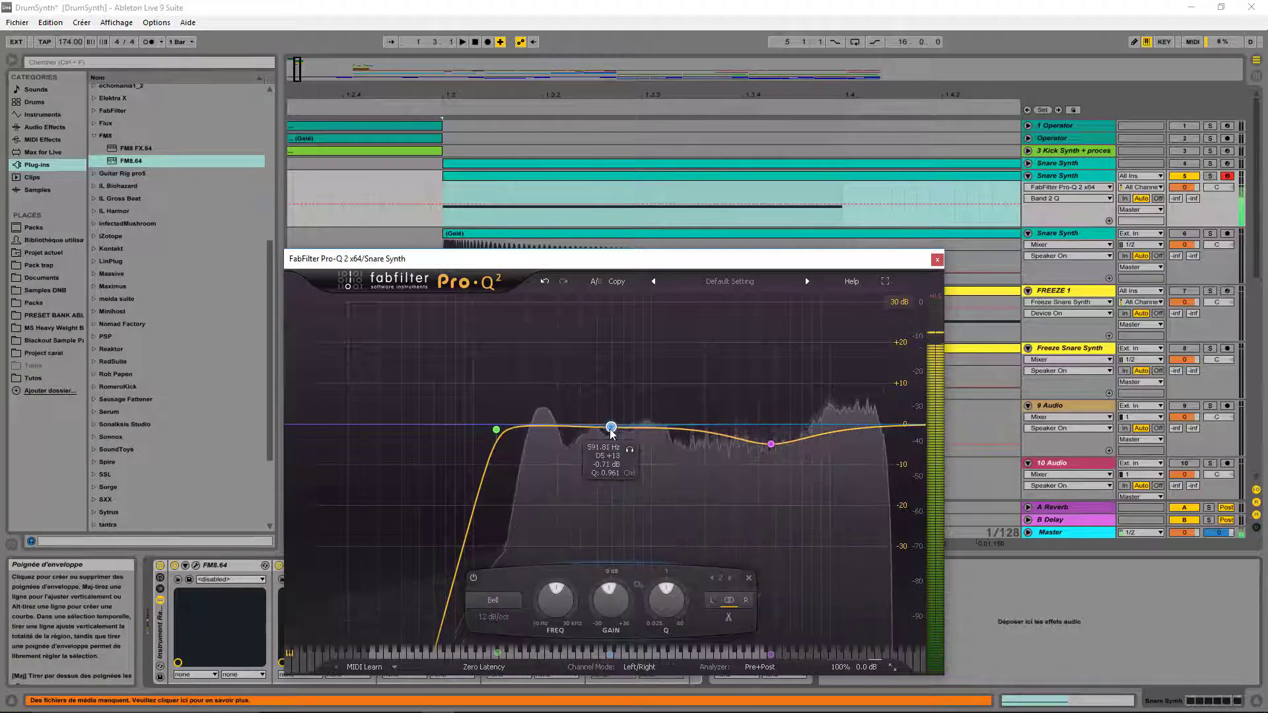
left_click(937, 259)
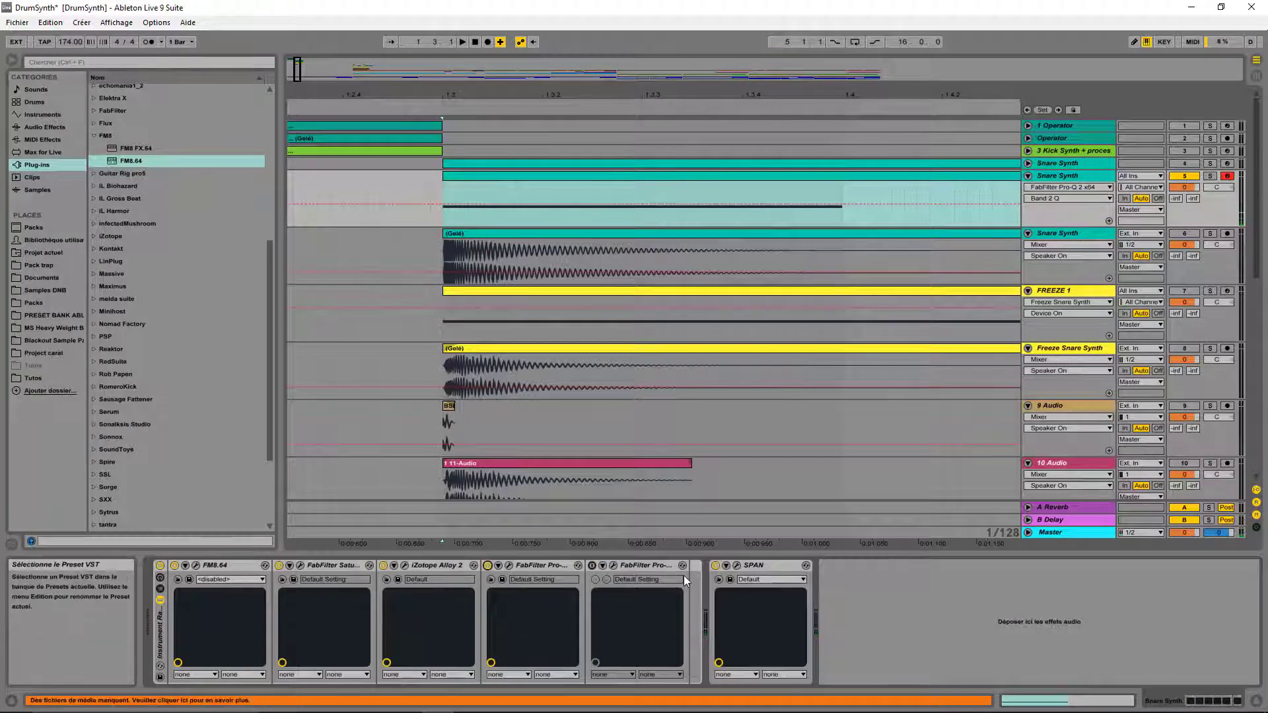
Turn on FabFilter Pro-L, open its window, and keep the Punchy style while checking the lookahead and attack controls
left_click(613, 565)
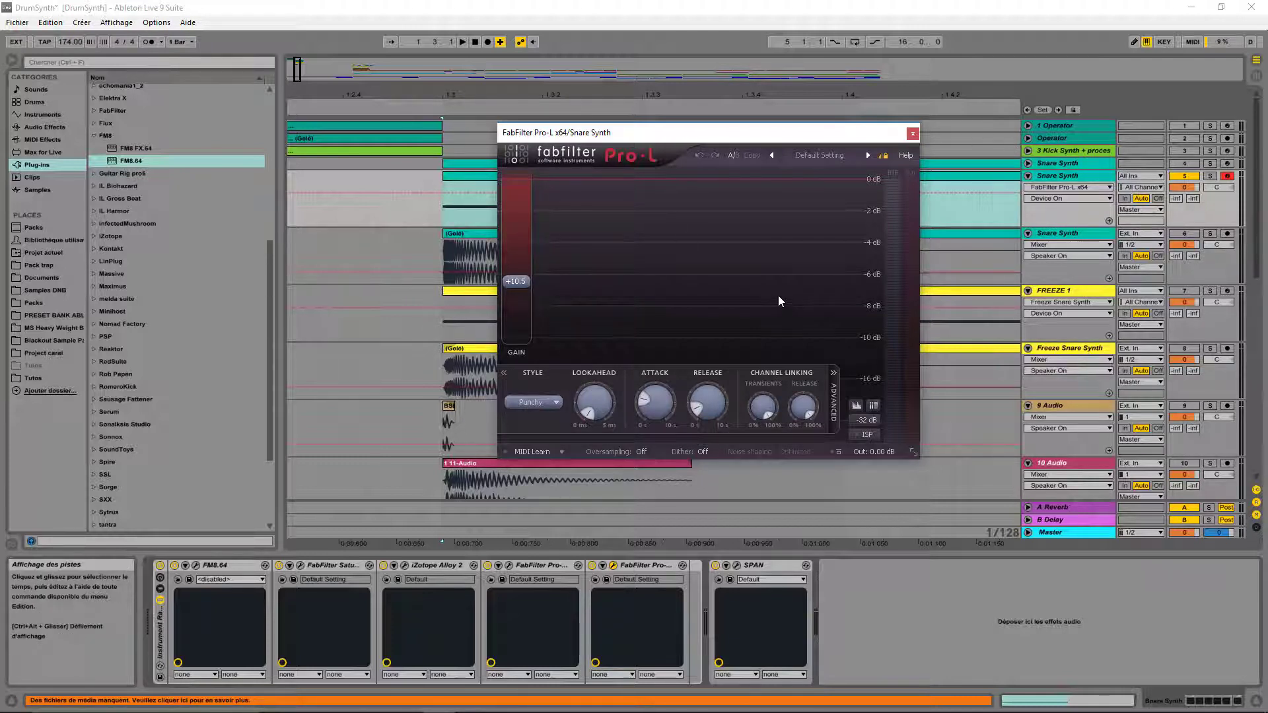
left_click(556, 402)
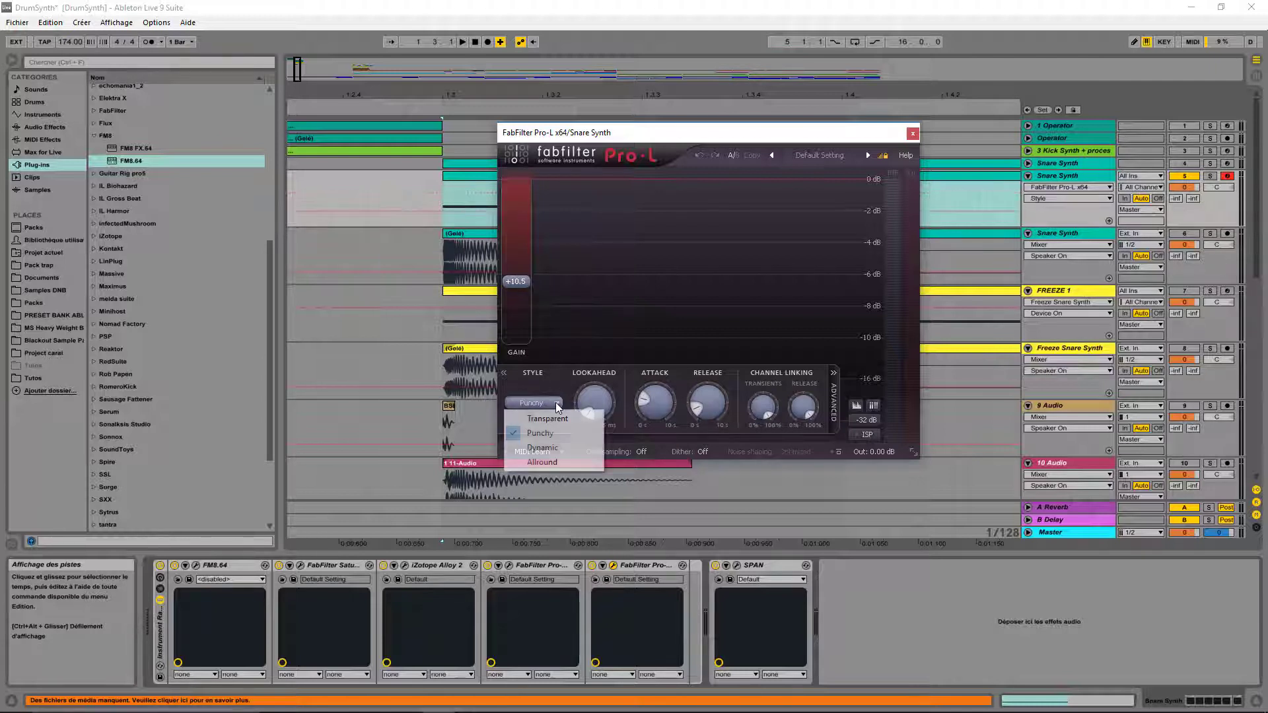
left_click(543, 439)
left_click(599, 411)
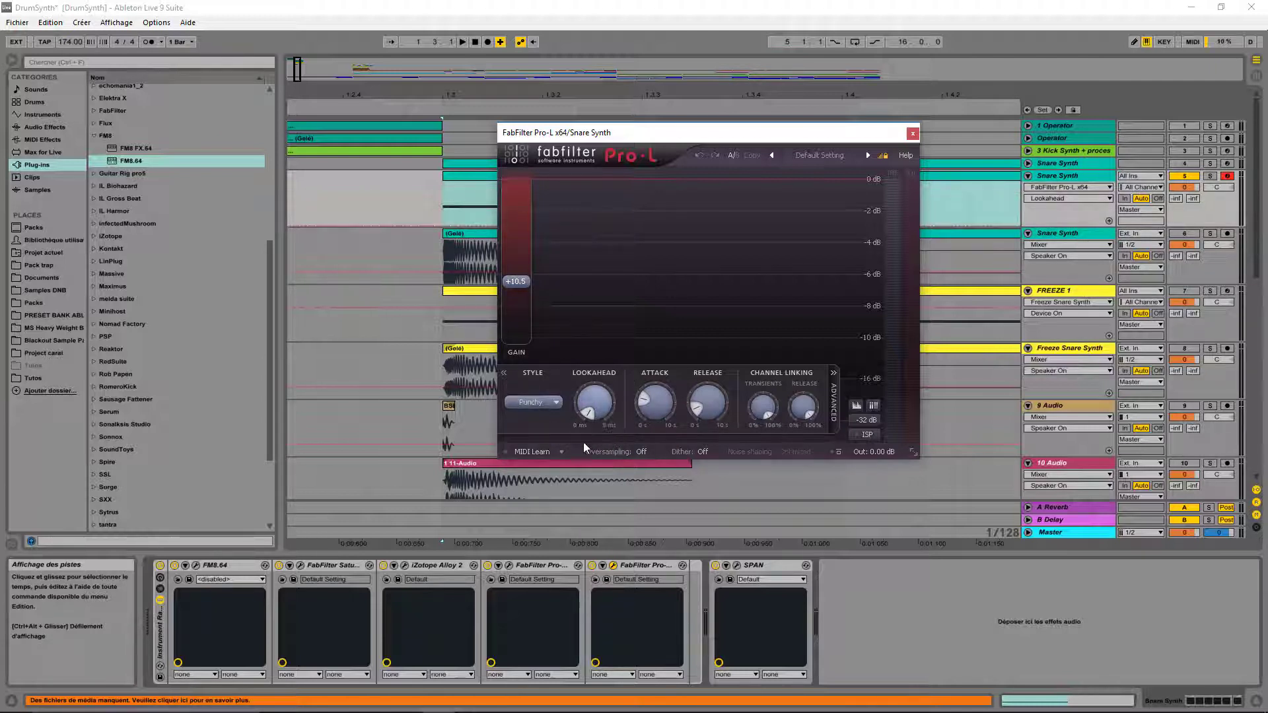
left_click(654, 402)
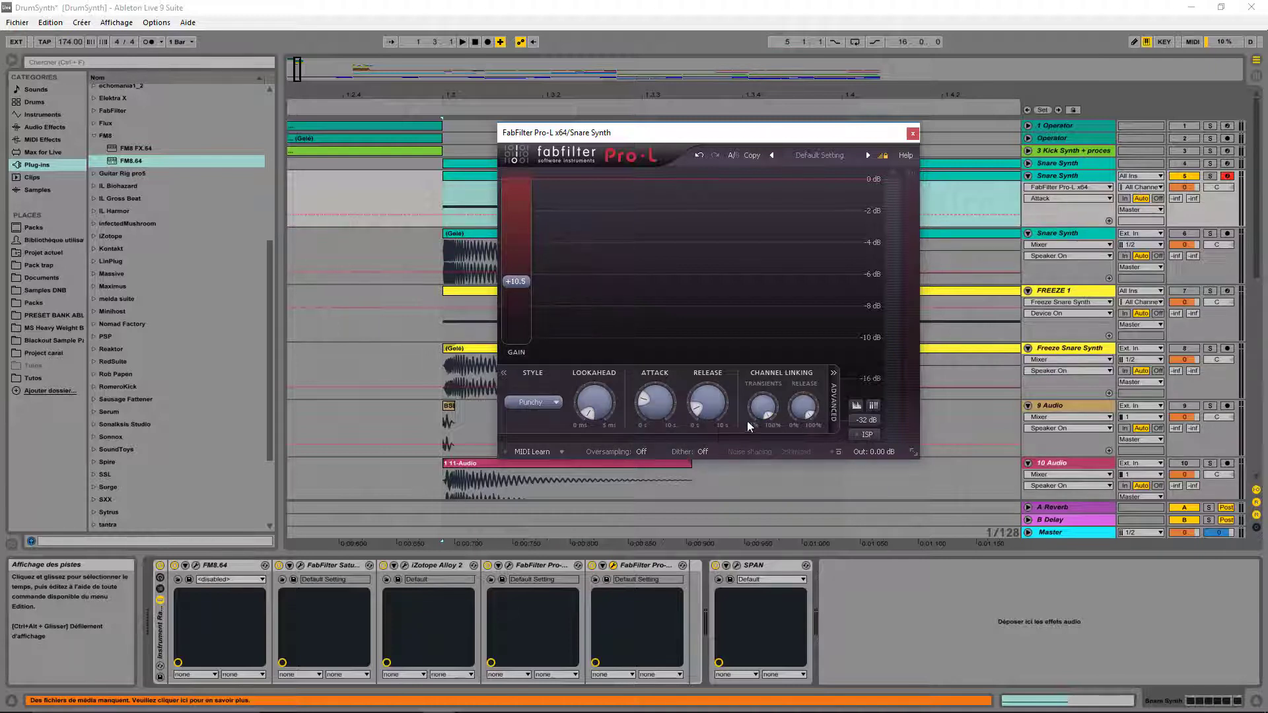
Audition the snare through Pro-L, set its gain to +10.7 dB, and close the limiter window
key("space")
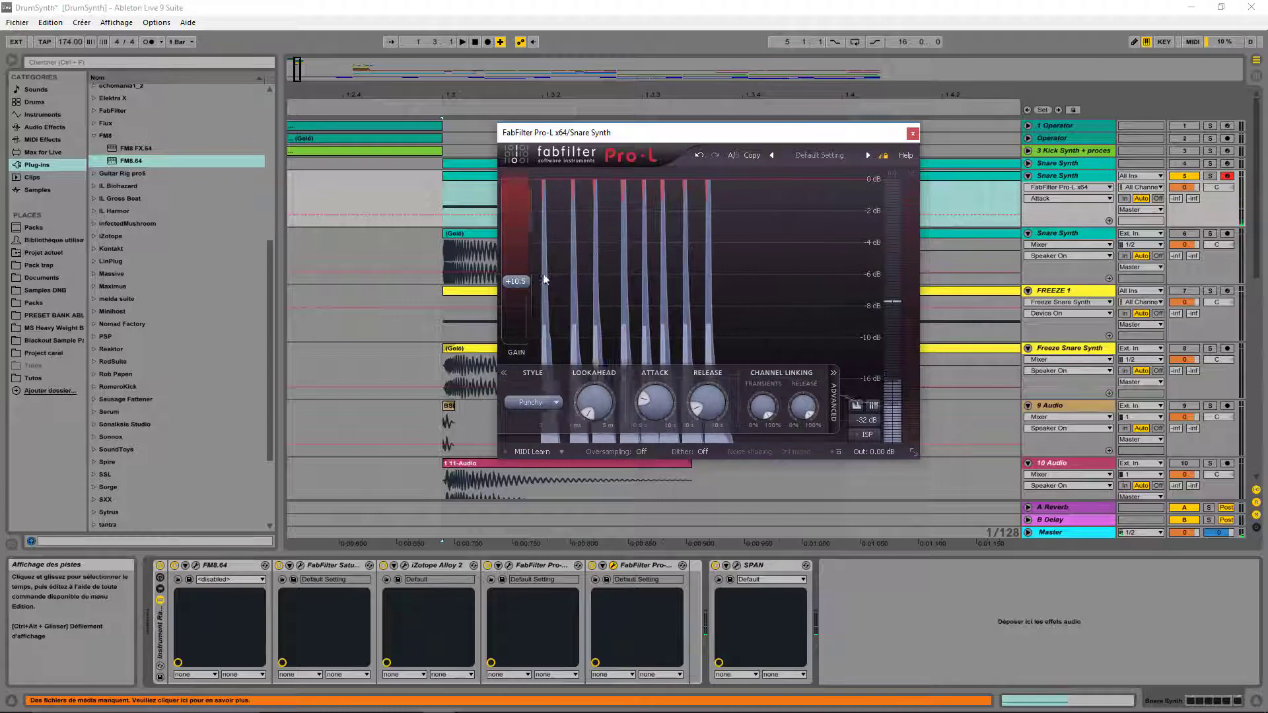
mouse_move(516, 282)
left_mouse_down()
mouse_move(522, 259)
mouse_move(525, 280)
left_mouse_up()
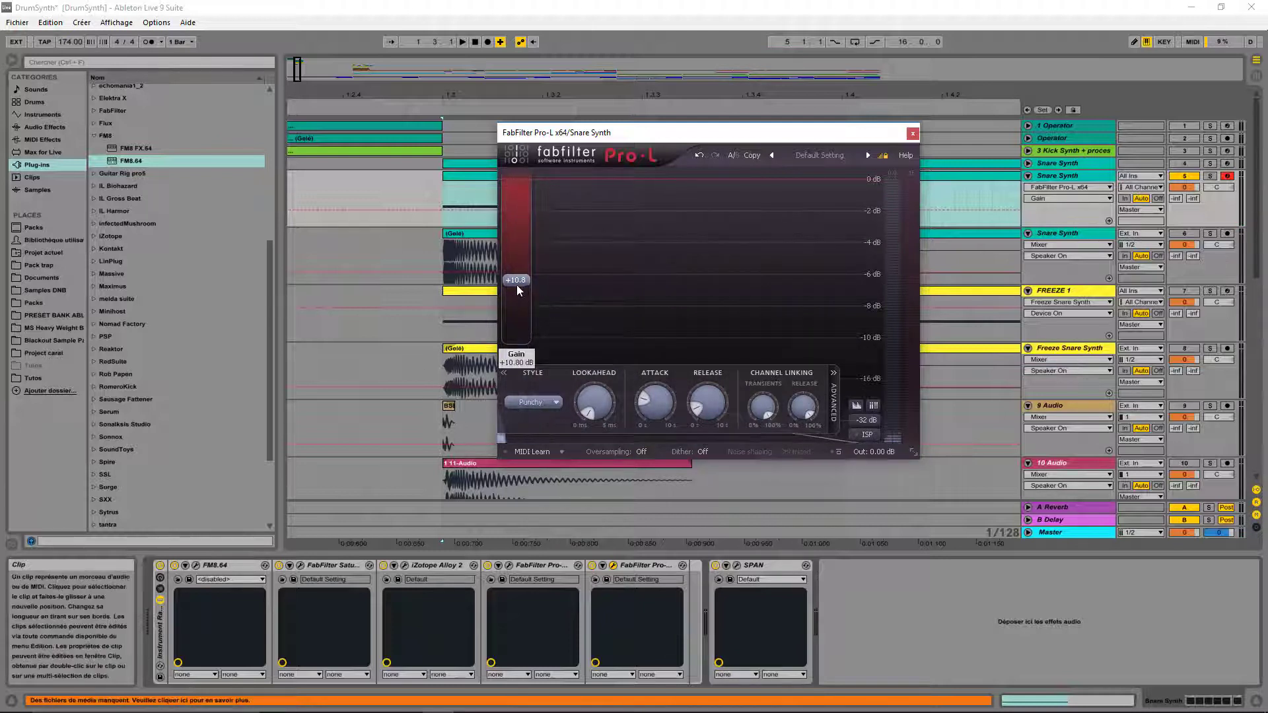
left_click_drag(516, 284, 515, 288)
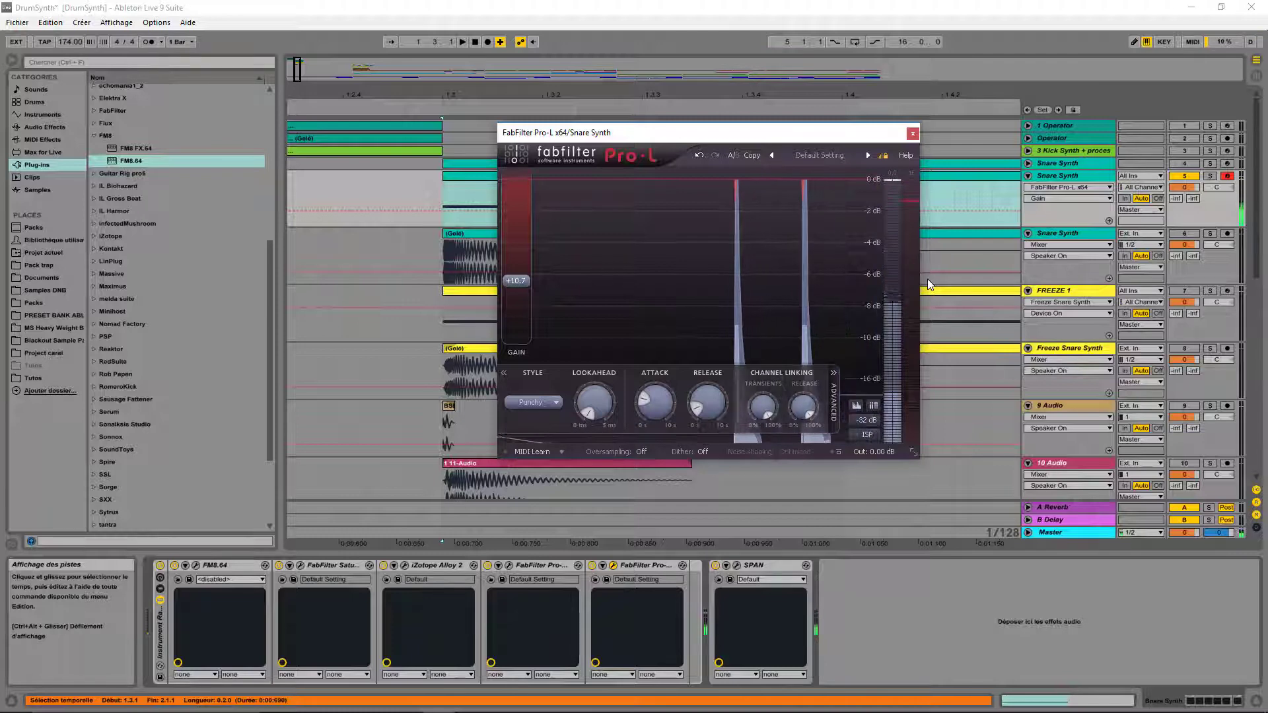
left_click(912, 133)
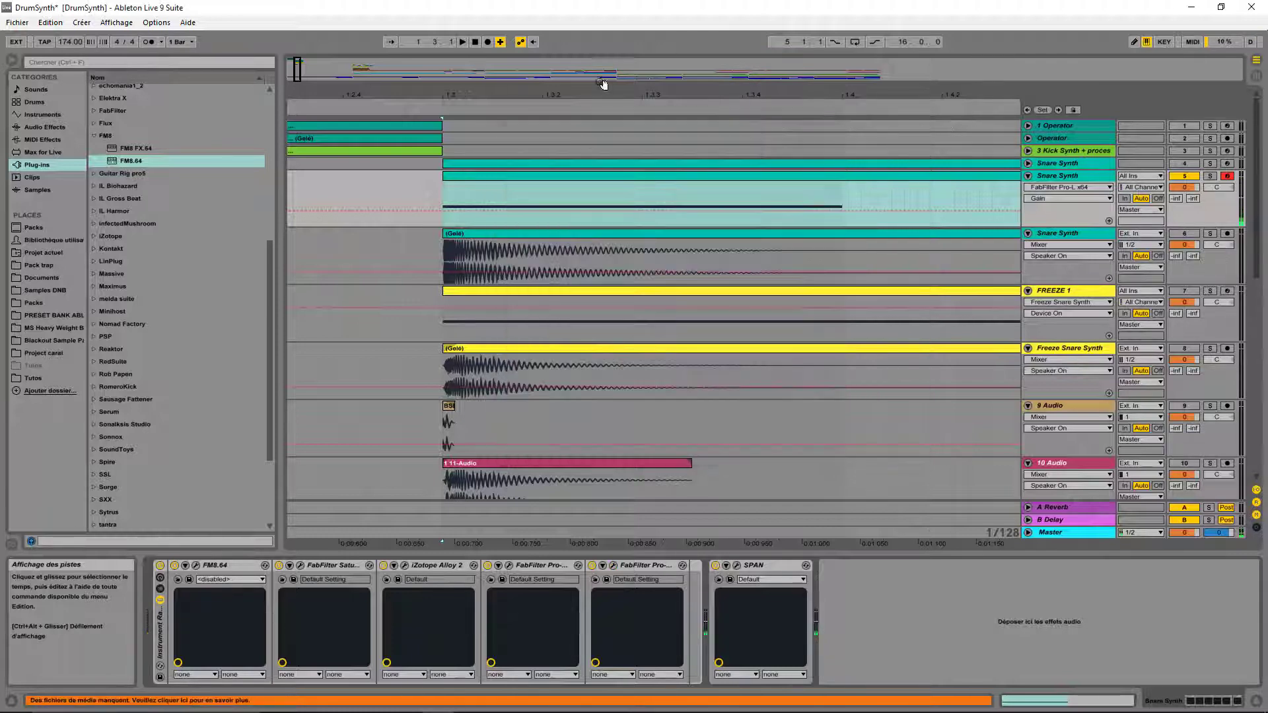
Duplicate the Snare Synth MIDI track with its whole effect chain
left_click(588, 245)
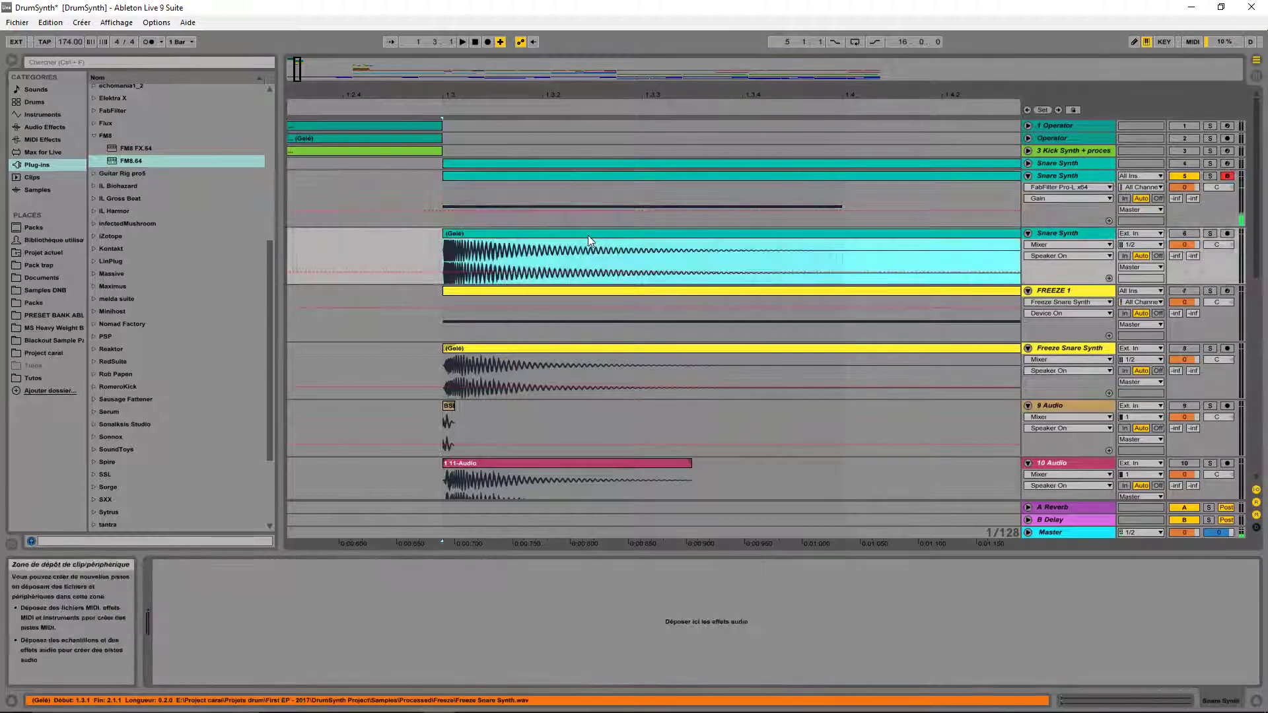
left_click(804, 185)
right_click(1075, 177)
left_click(1108, 205)
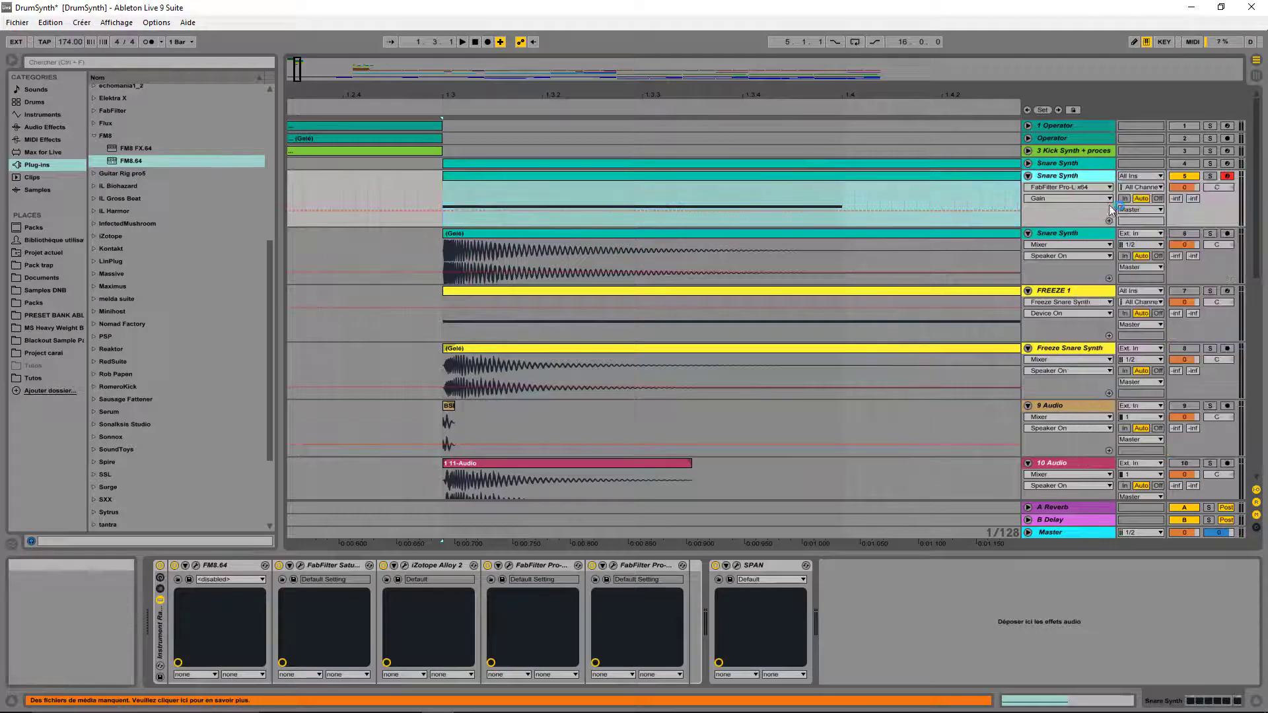
key("ctrl+d")
Freeze and flatten the duplicated Snare Synth track to audio, and fold the older Snare Synth audio track below it
right_click(1064, 233)
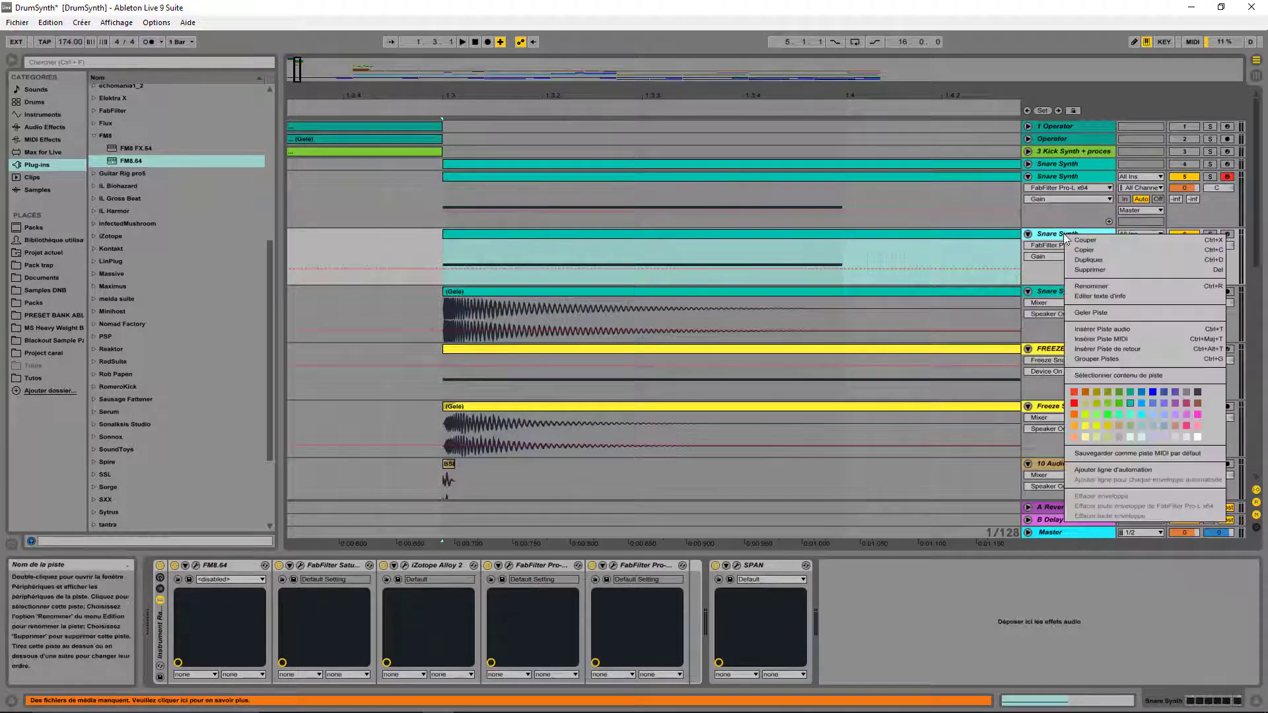
left_click(1130, 313)
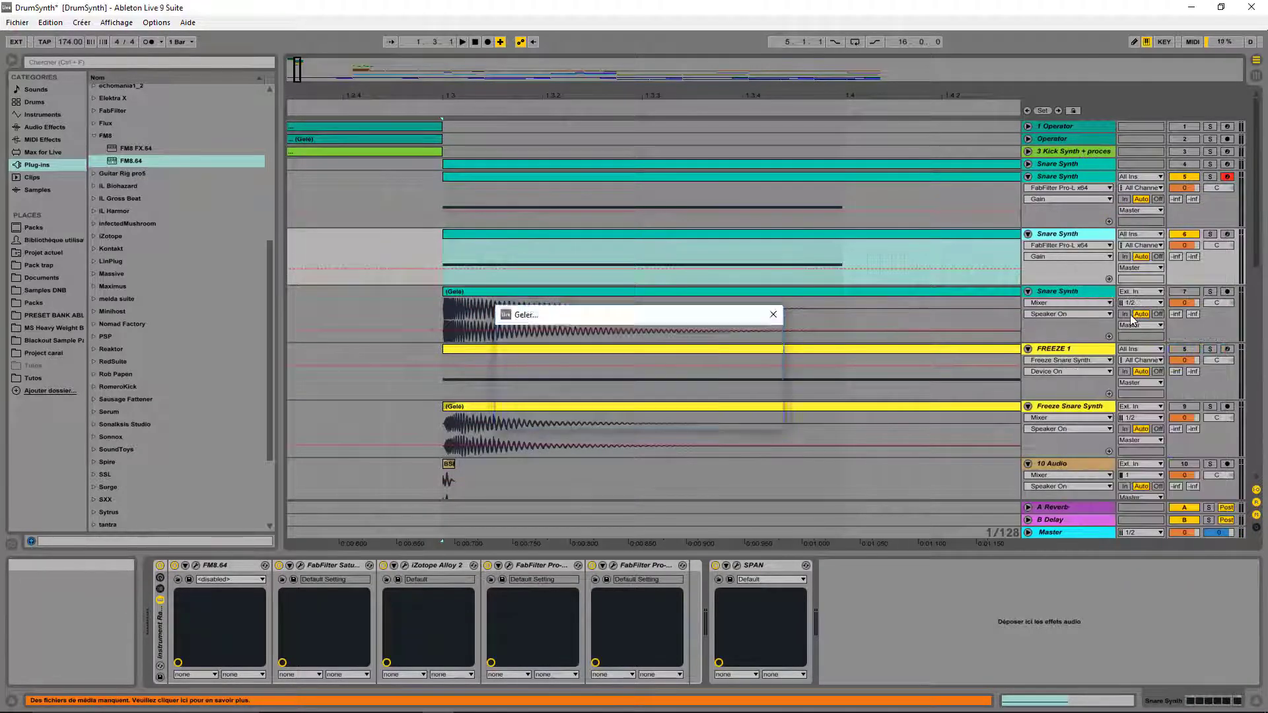
right_click(1080, 237)
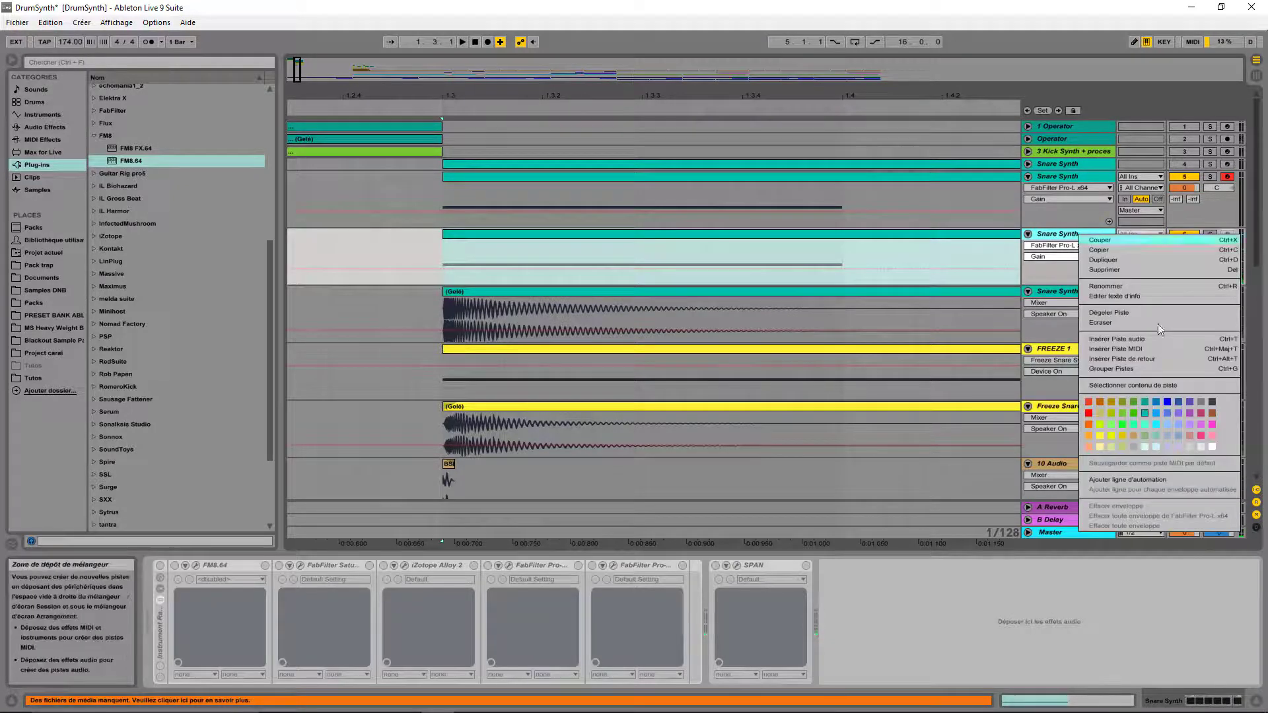
left_click(1119, 323)
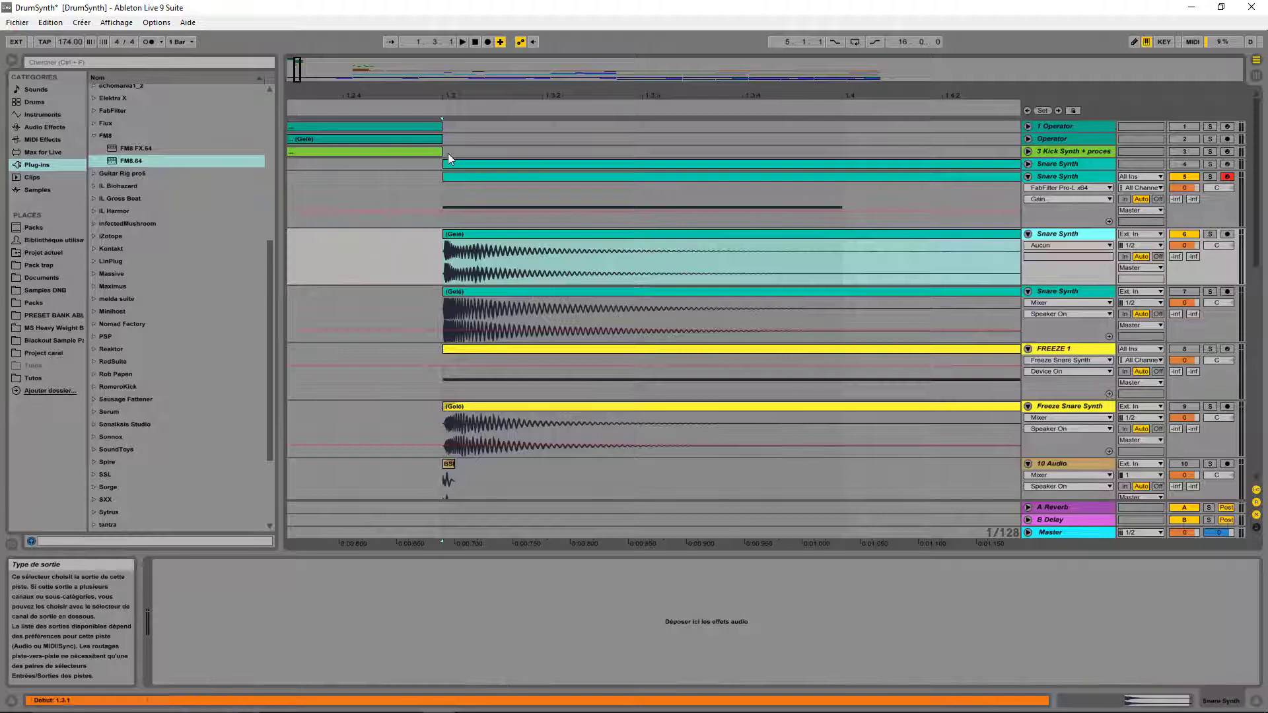
left_click(486, 233)
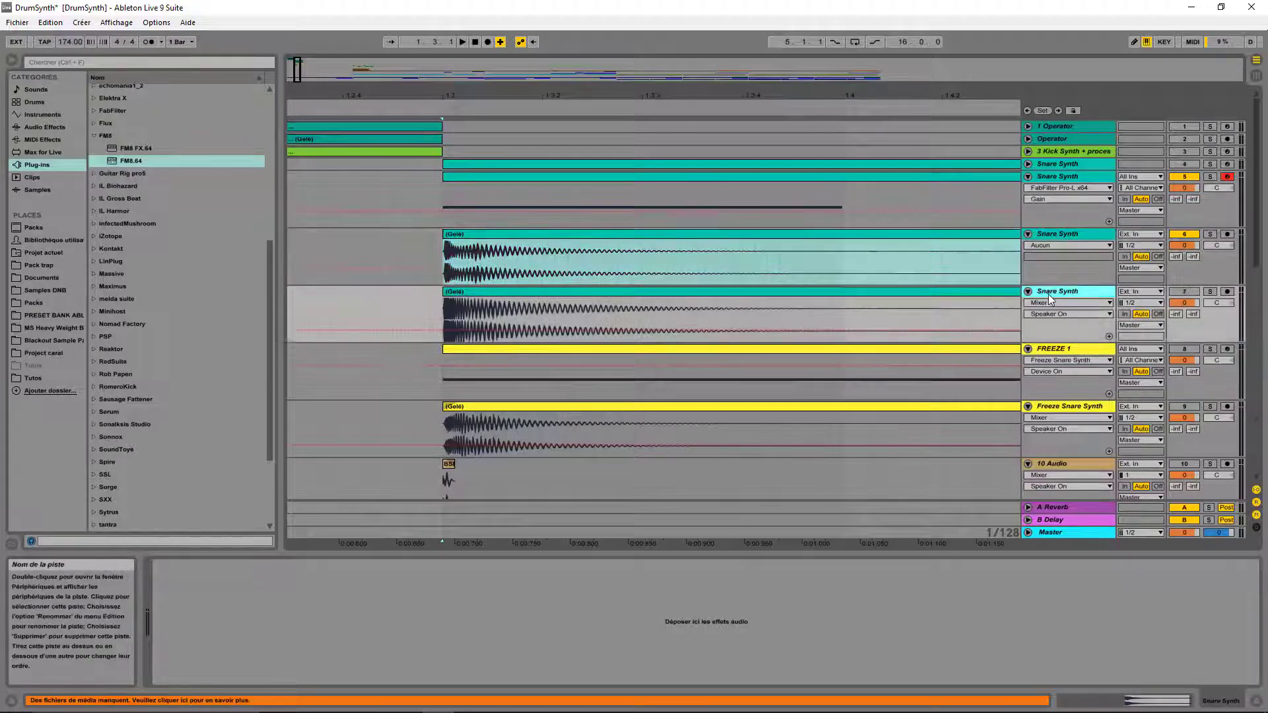
left_click(1027, 292)
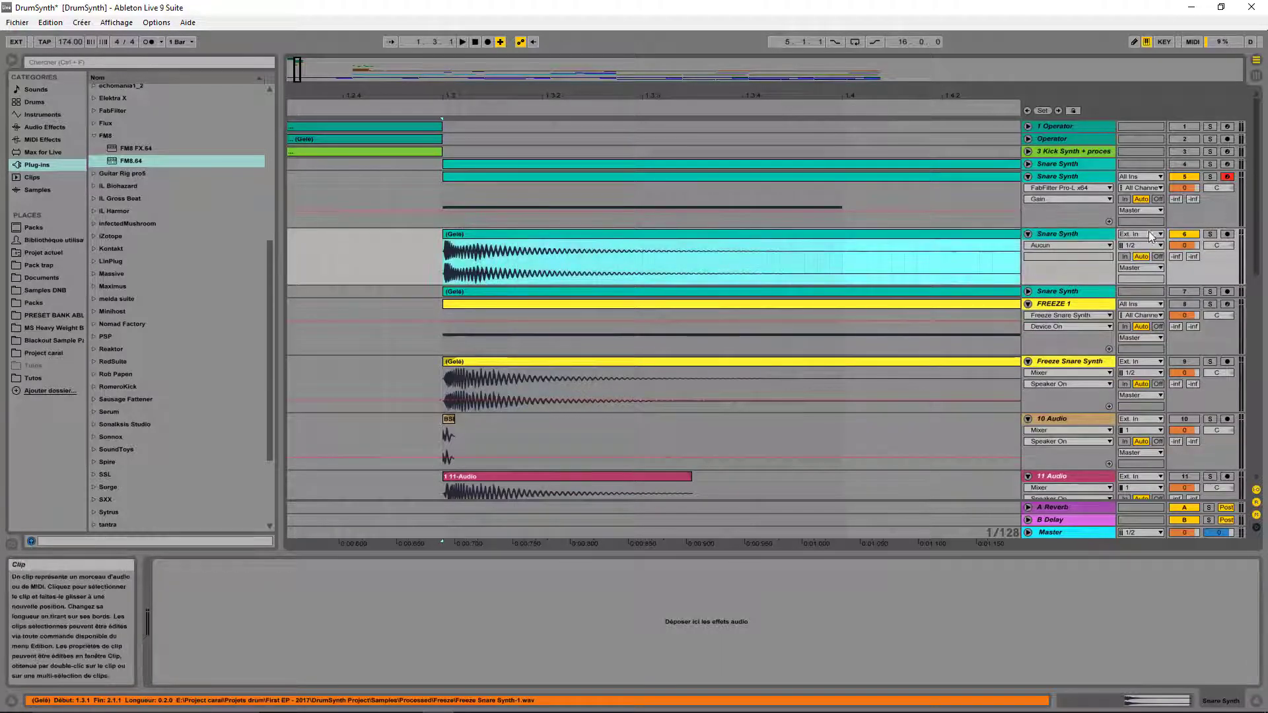
Play and solo the newly flattened Snare Synth track, and unfold the older Snare Synth audio track below it
key("space")
left_click(1210, 235)
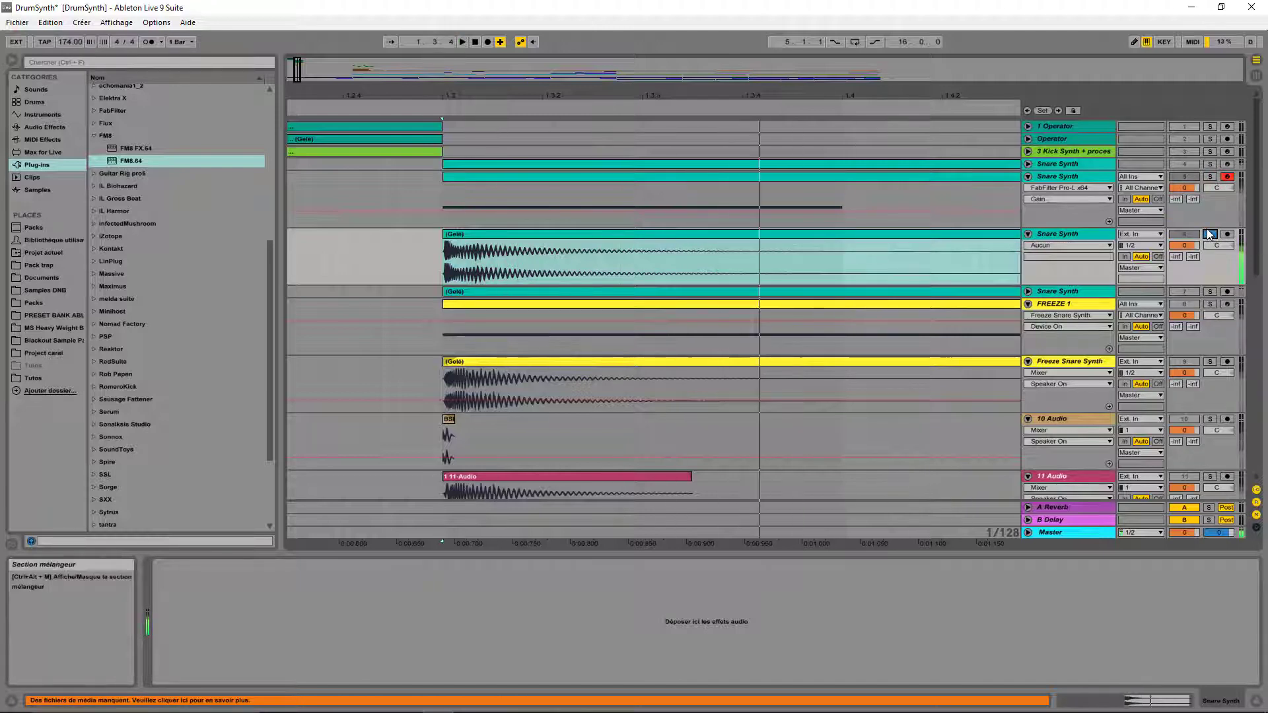
left_click(533, 268)
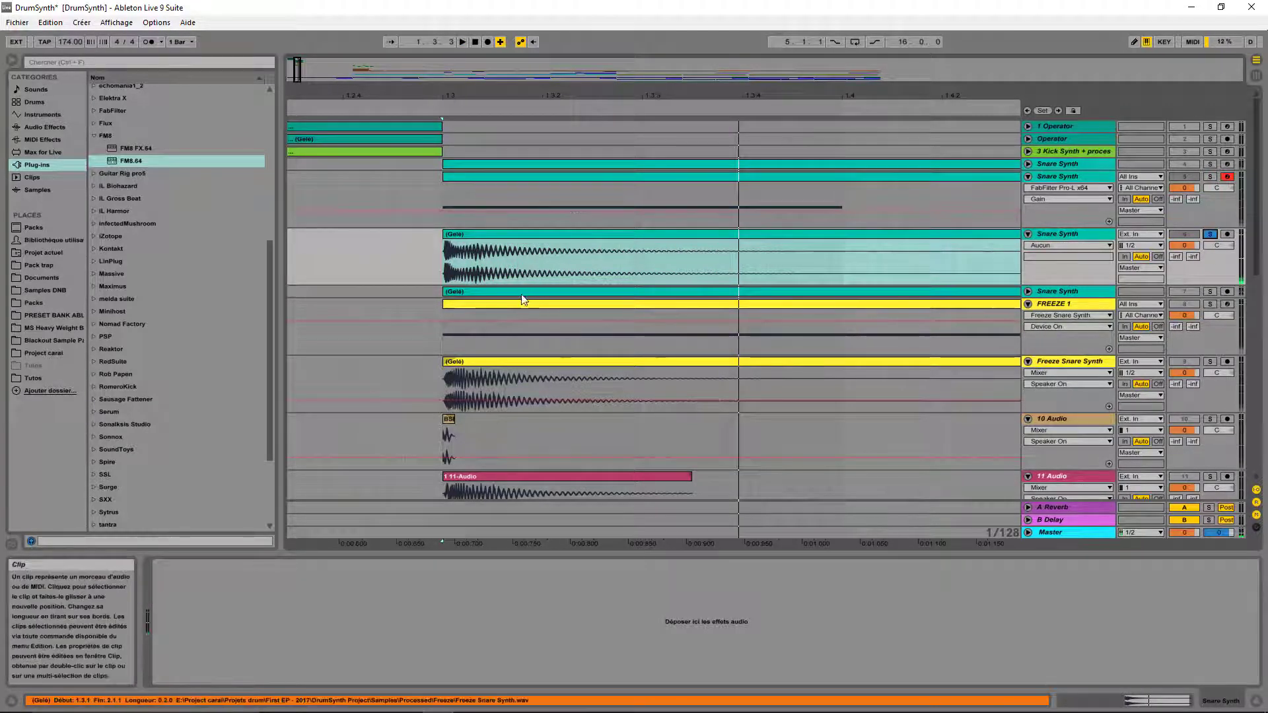
left_click(1028, 292)
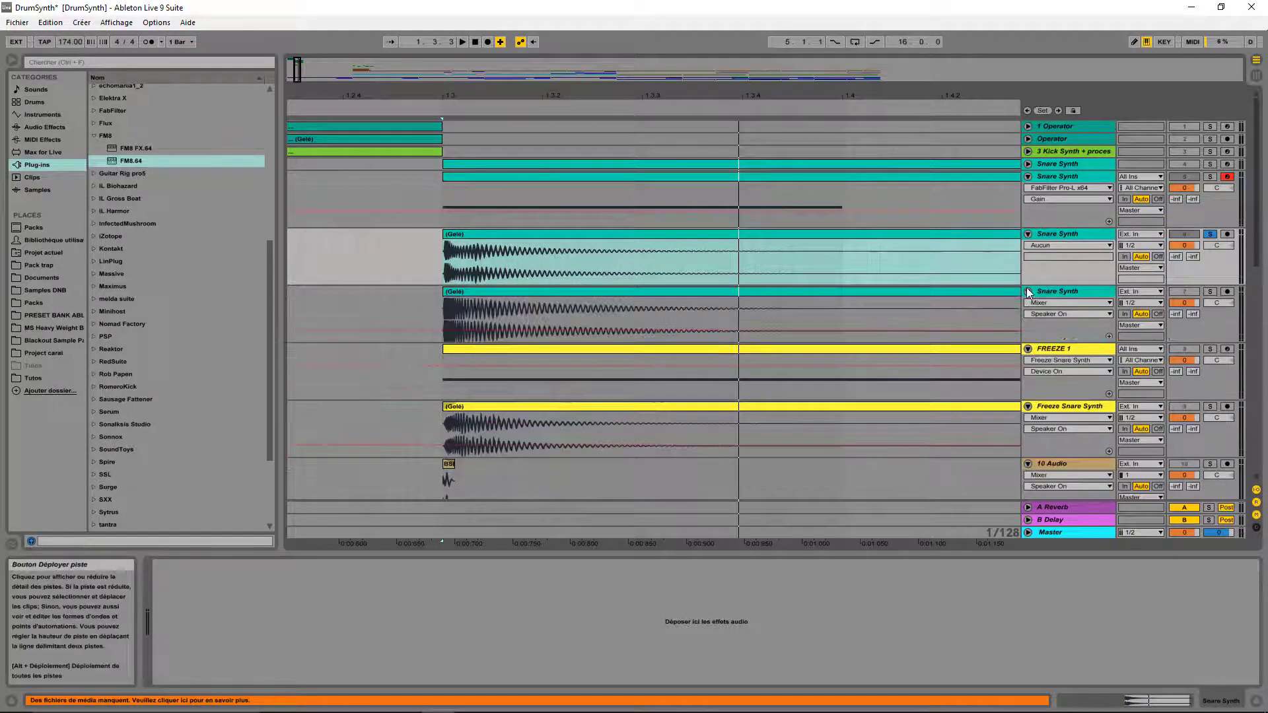
left_click(843, 298)
Compare the two flattened Snare Synth tracks by soloing each in turn during playback, ending on the older one
left_click(1210, 291)
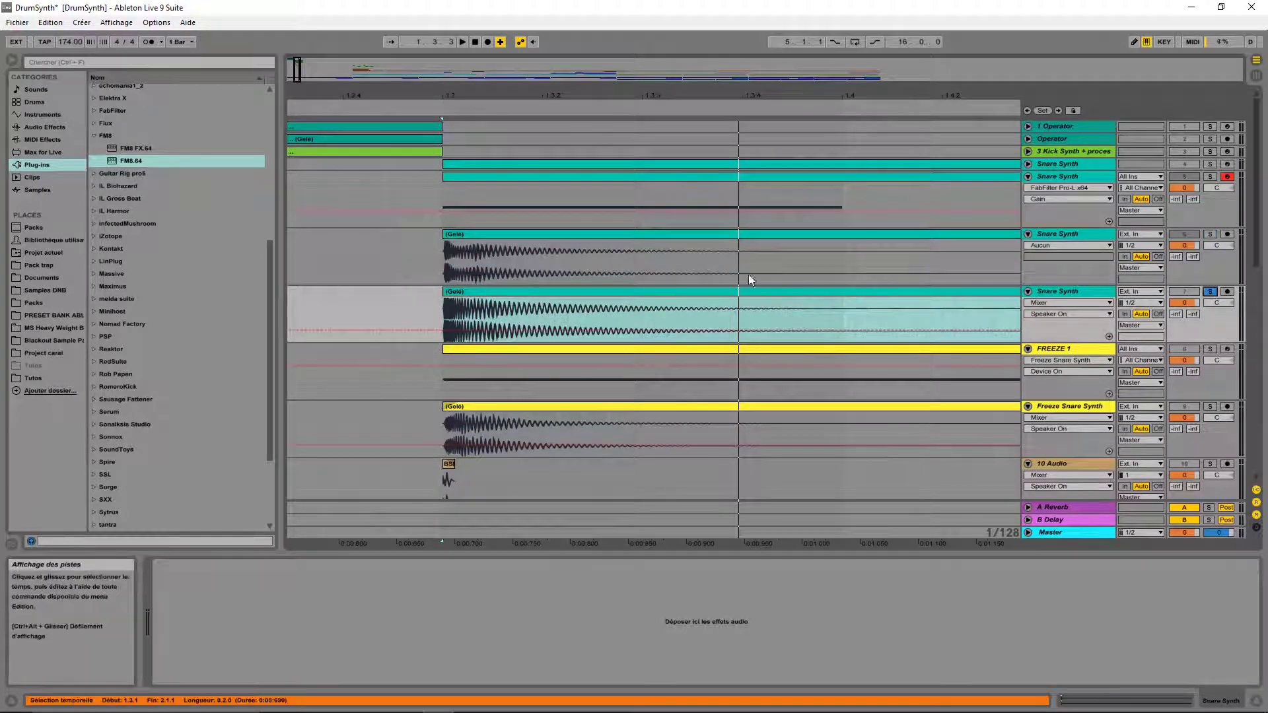
key("space")
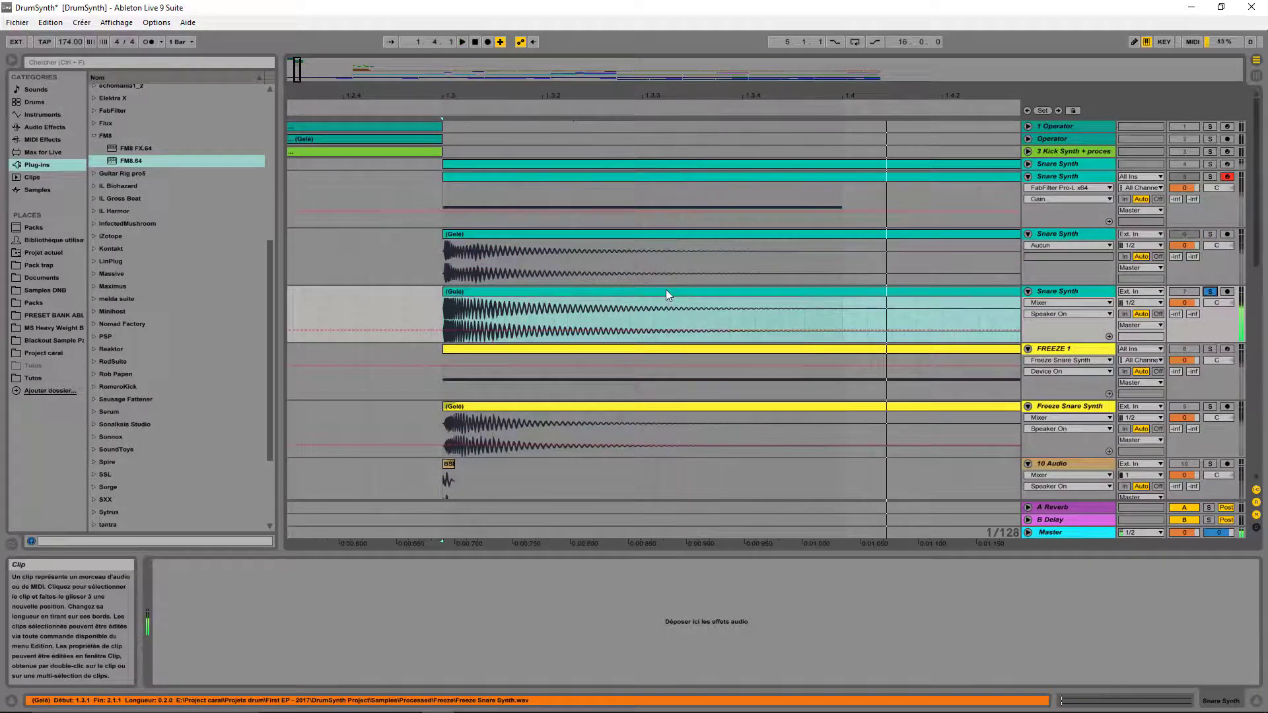
left_click(1212, 235)
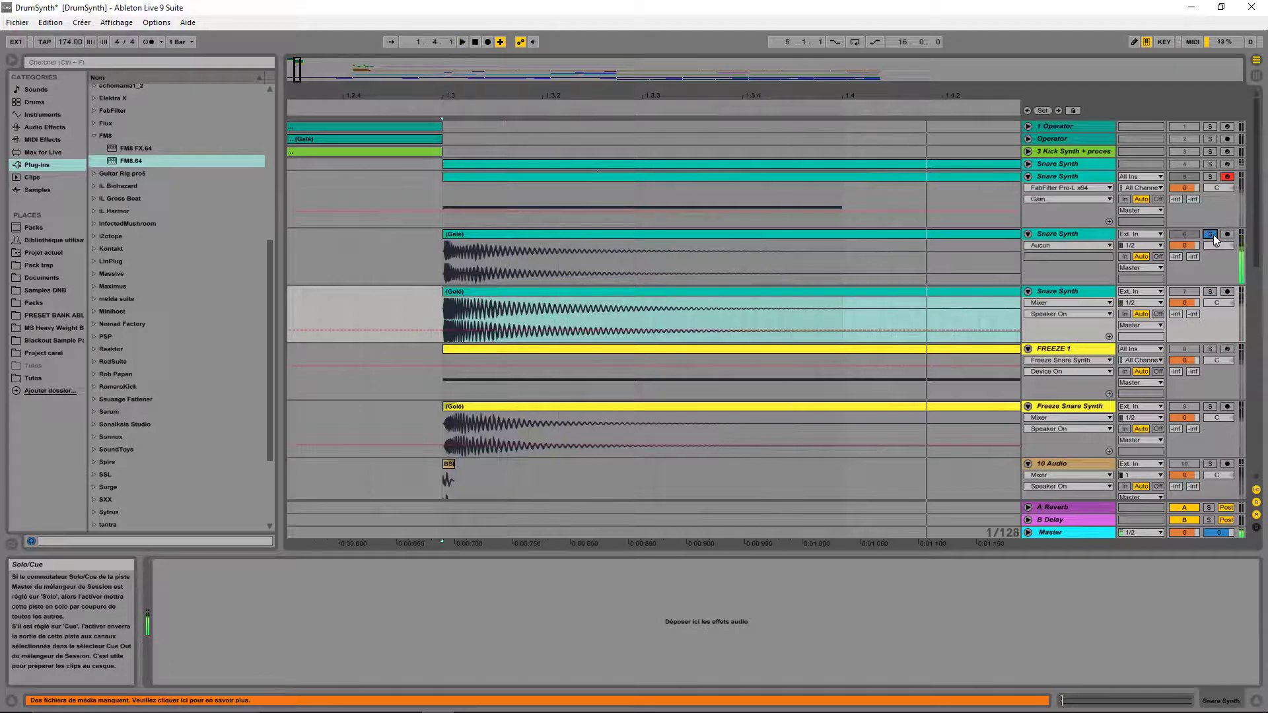
left_click(1210, 293)
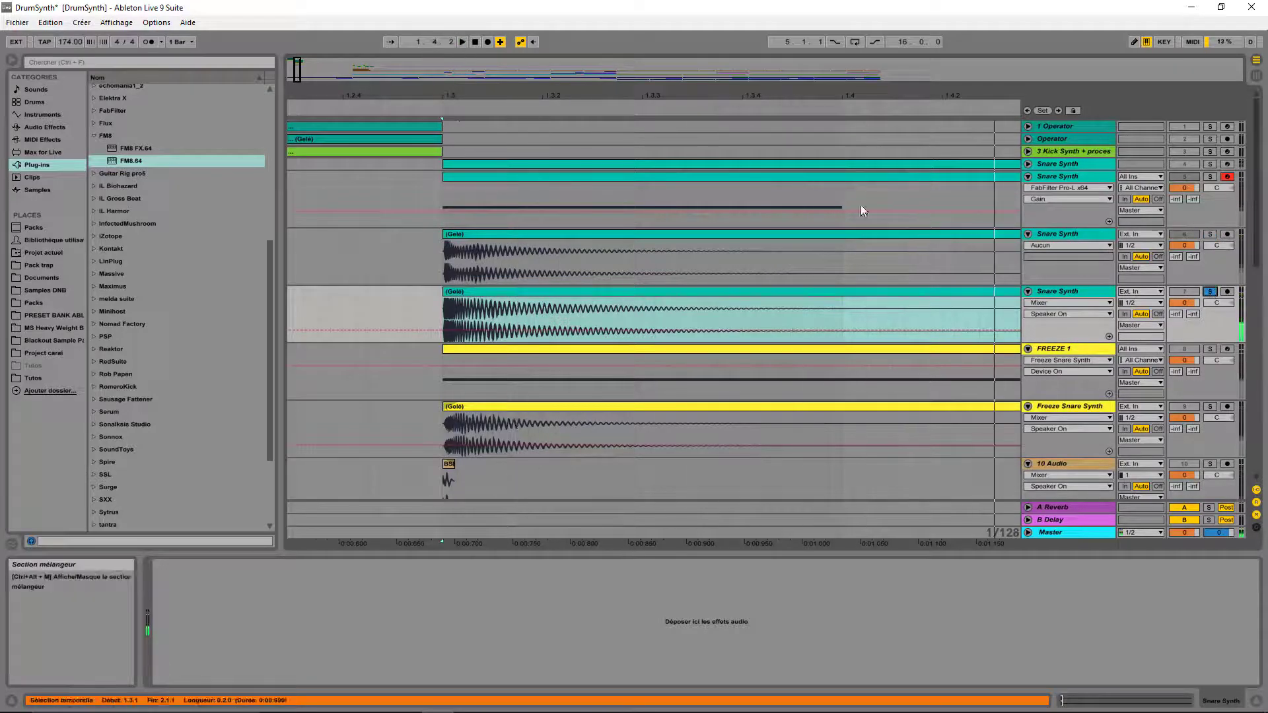
scroll(691, 225, "down", 1)
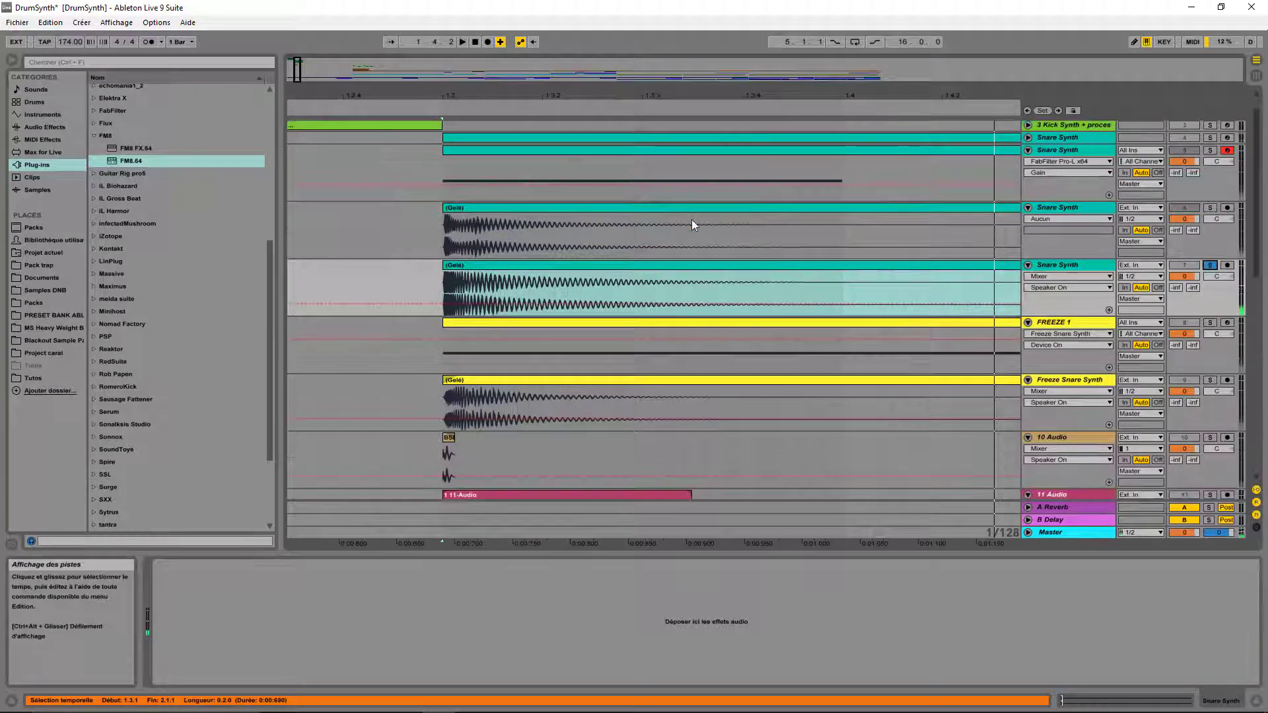
Select the FREEZE 1 track and review its Sampler's sample, pitch envelope and filter settings
left_click(667, 324)
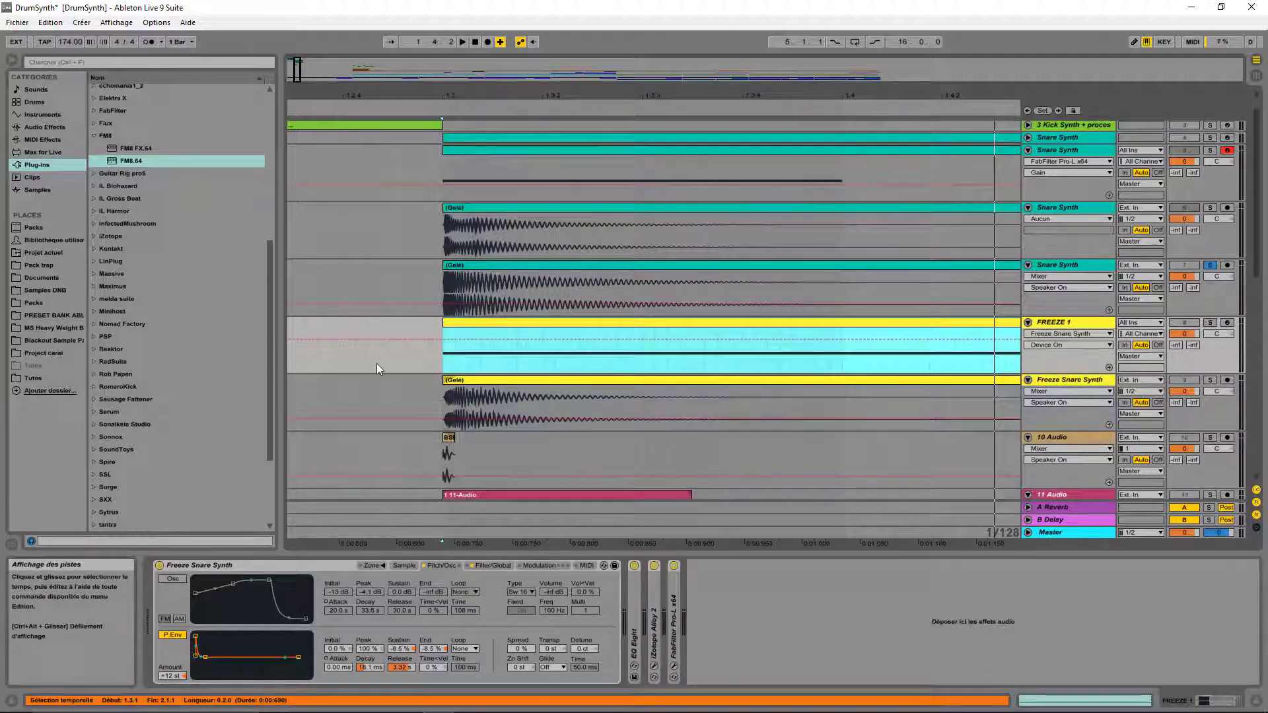
left_click(390, 567)
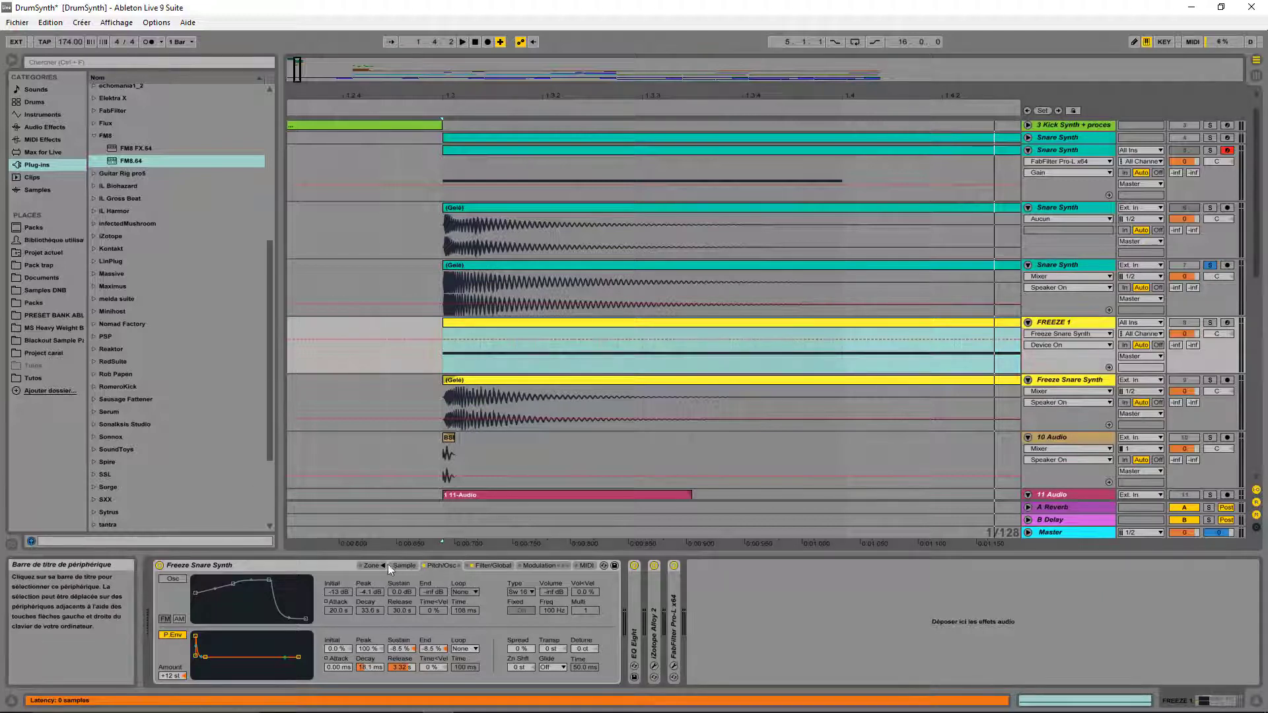
left_click(403, 567)
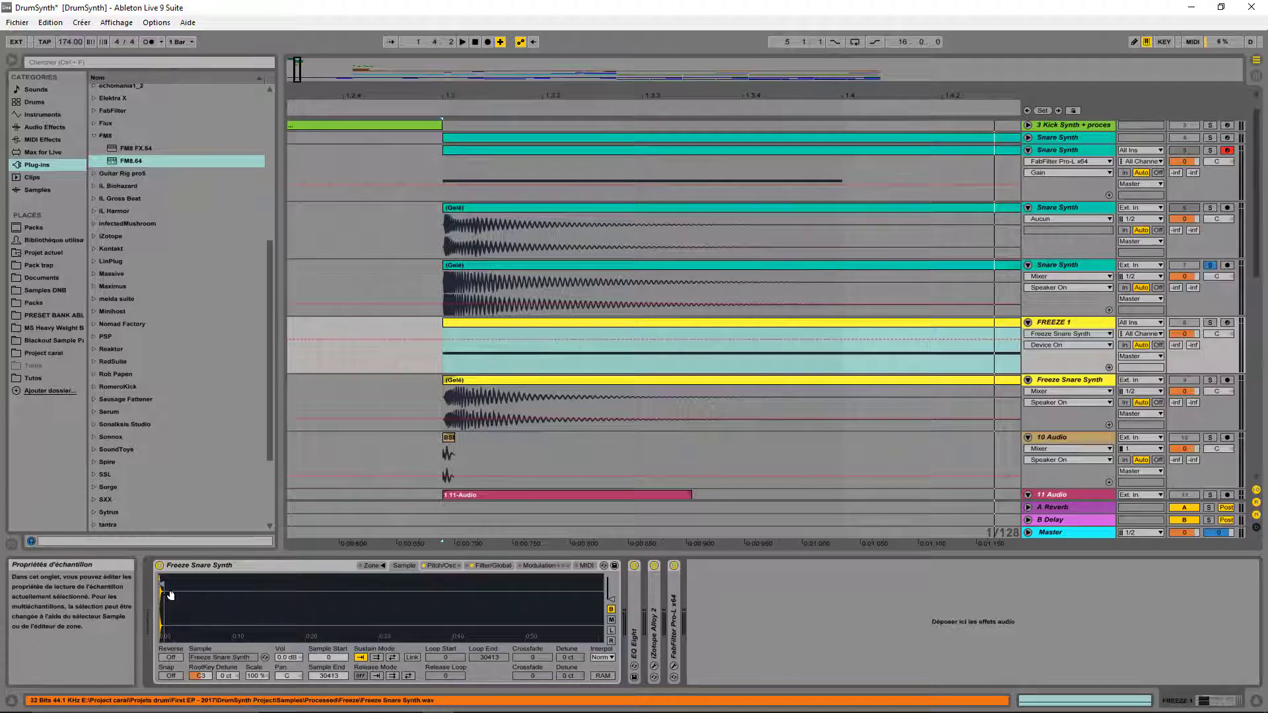
left_click(441, 565)
left_click(498, 566)
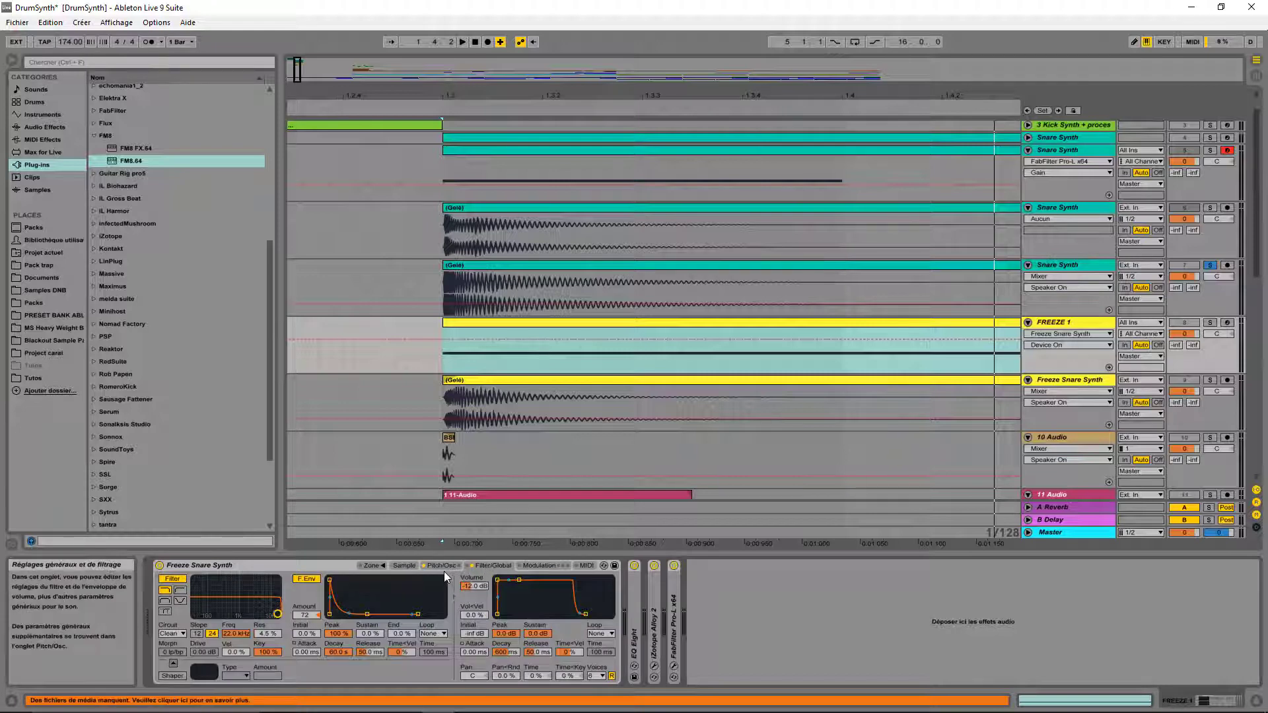
left_click(438, 565)
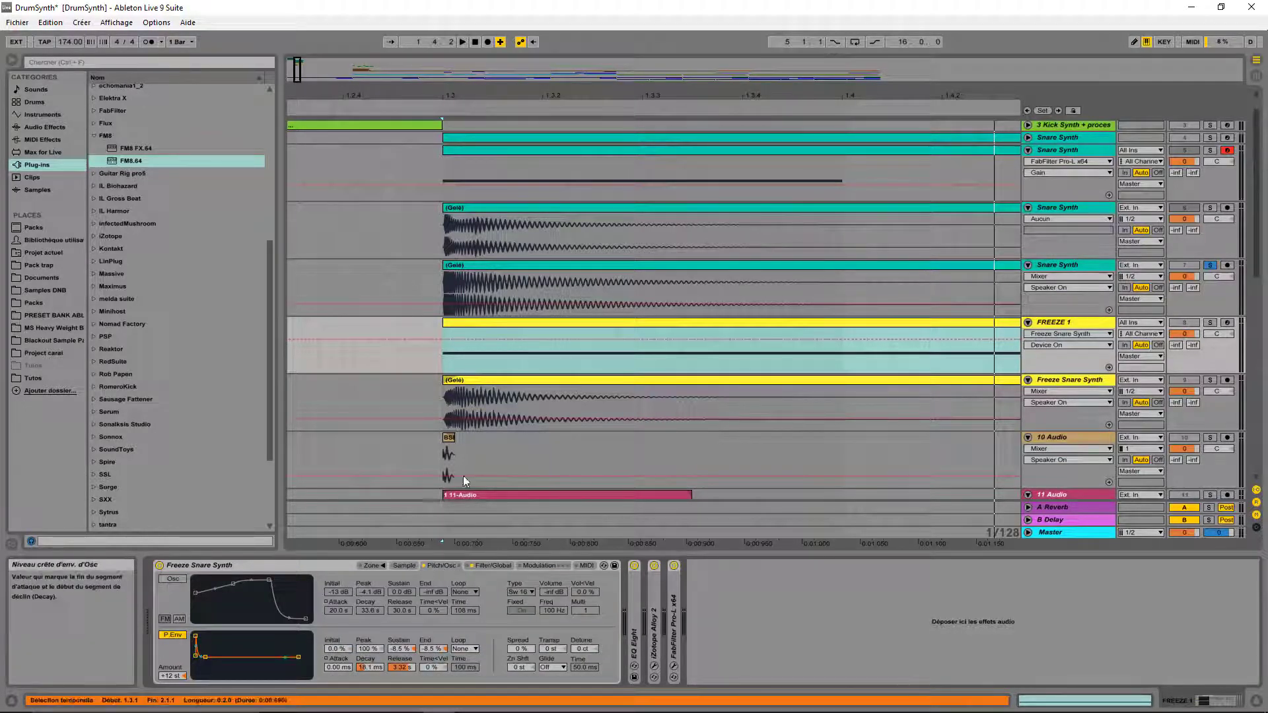
Solo and arm the FREEZE 1 track, with the Sampler's pitch envelope and filter switched off
left_click(1210, 322)
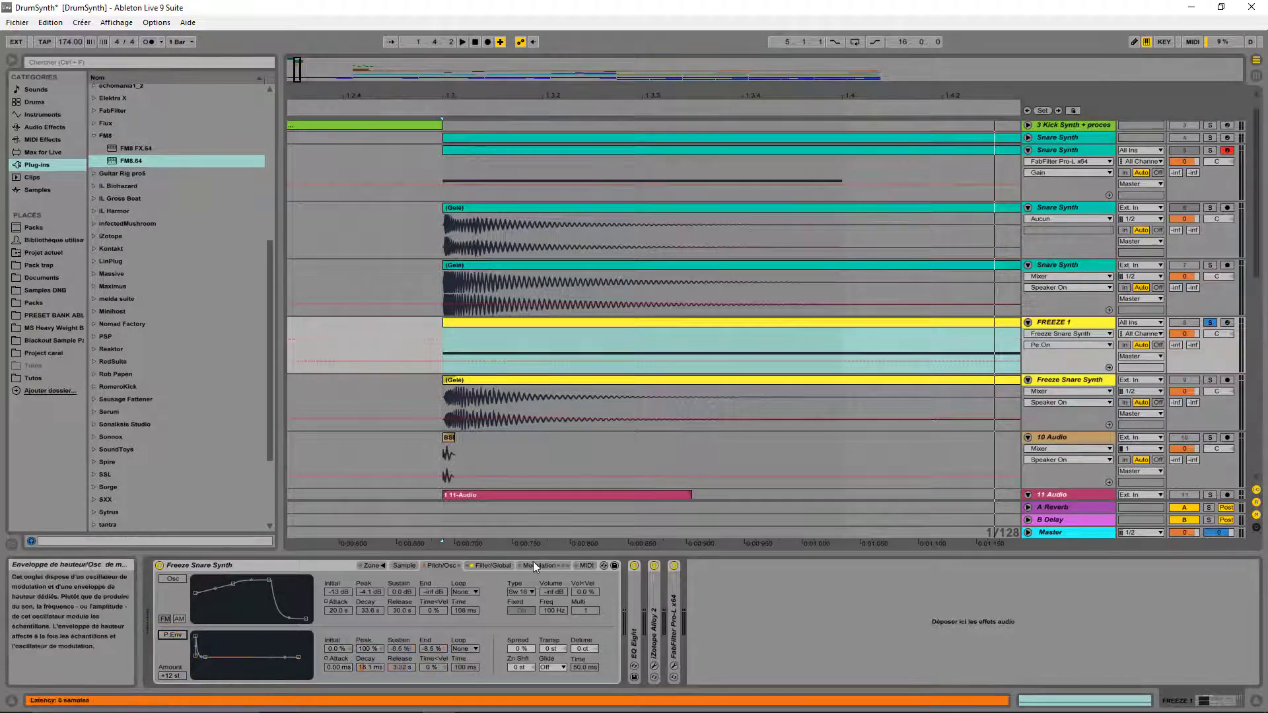
left_click(496, 566)
left_click(172, 578)
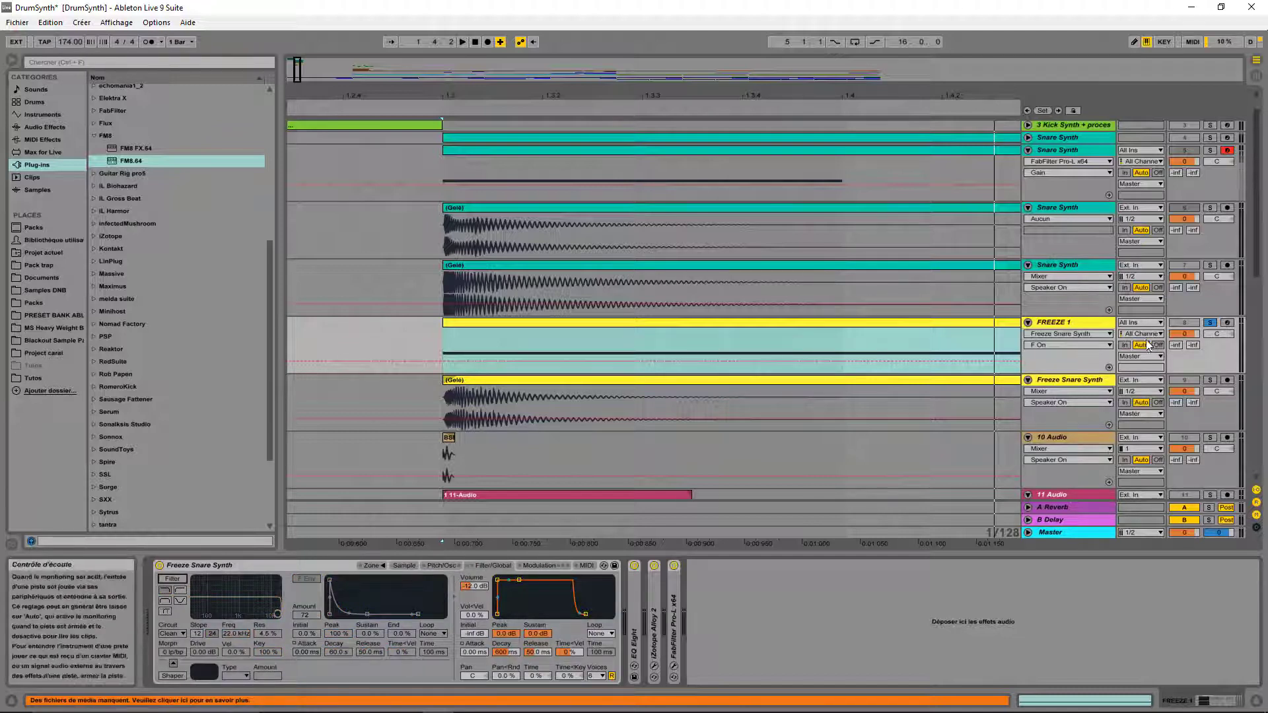
left_click(1227, 323)
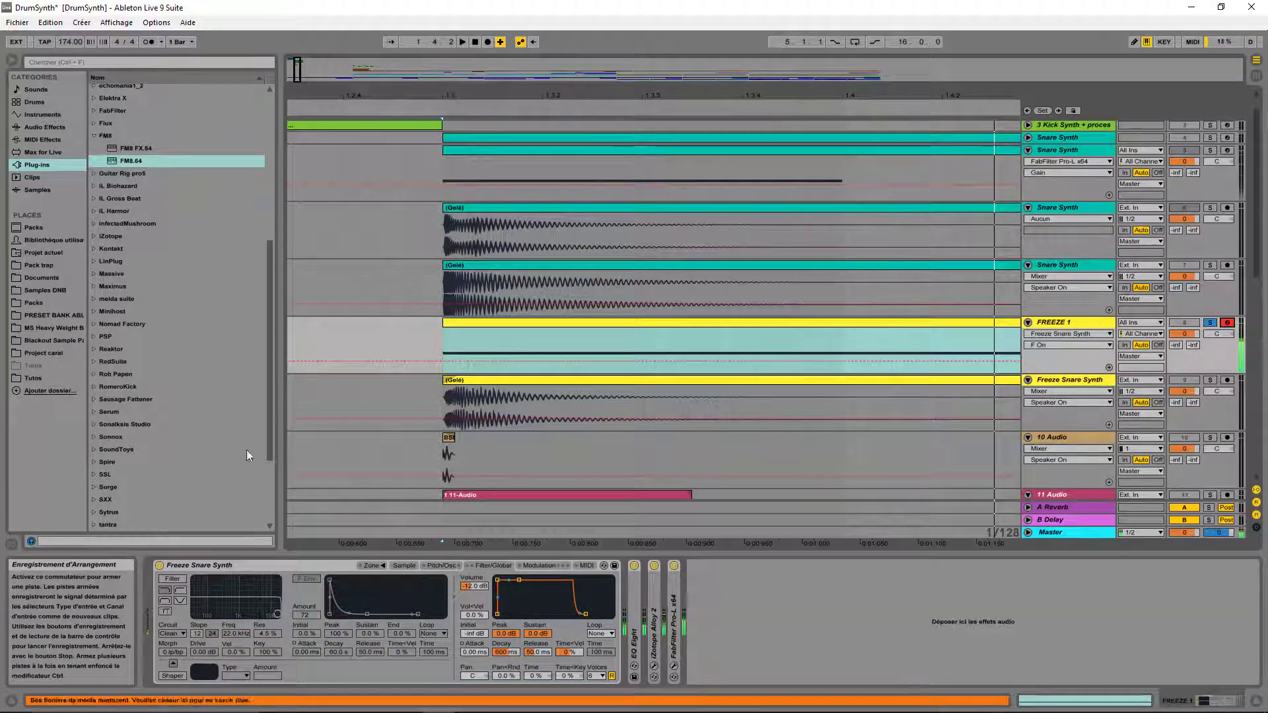
left_click(600, 445)
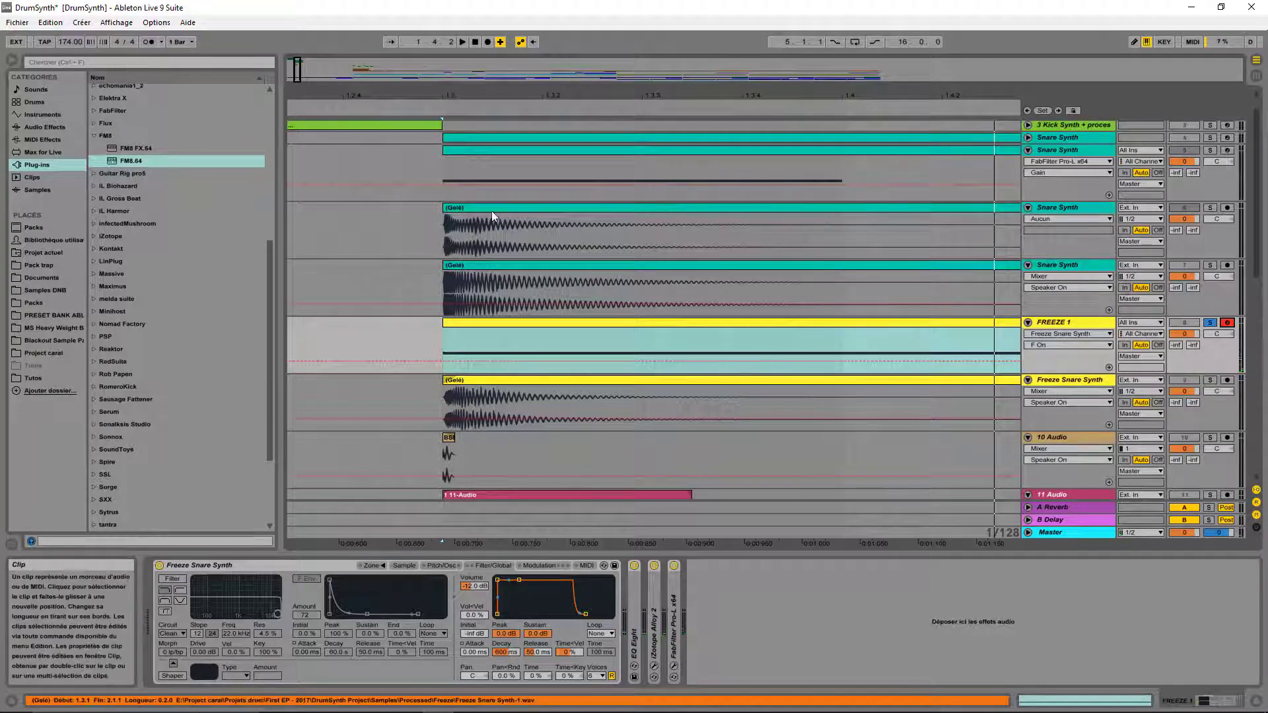
Replace the sample in FREEZE 1's Sampler with the newly flattened Snare Synth clip
left_click(441, 566)
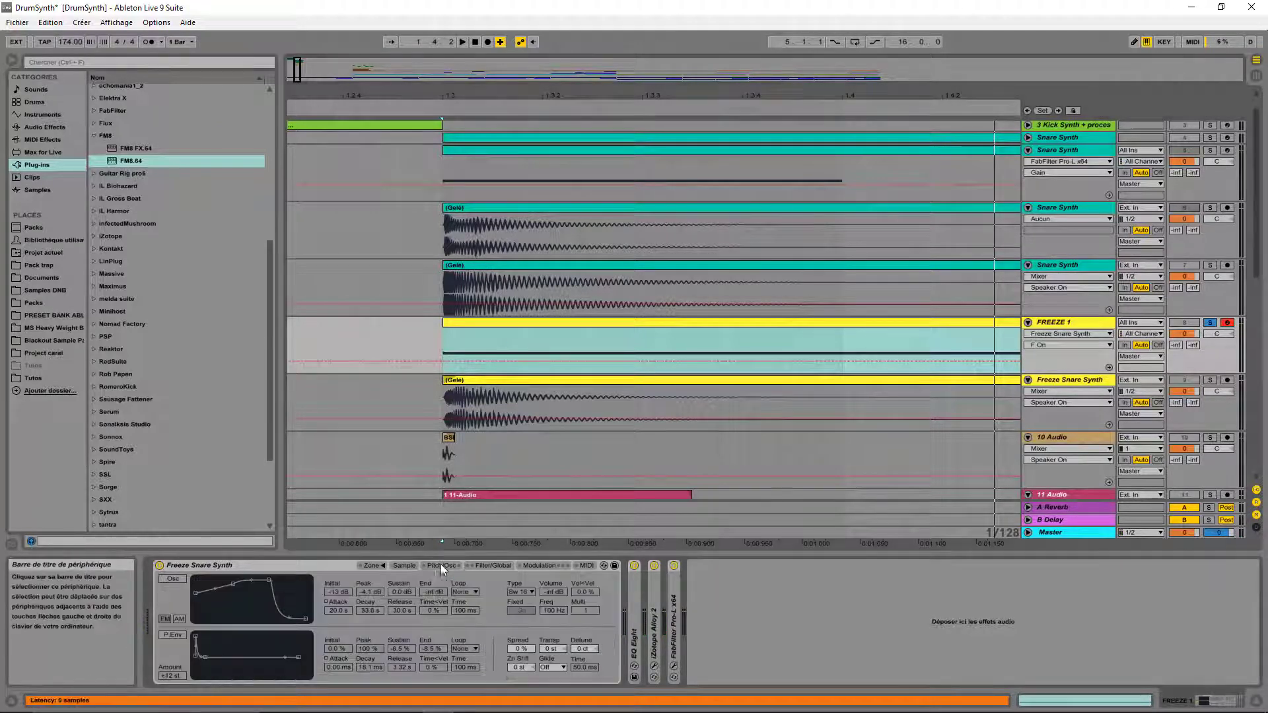
left_click(372, 566)
left_click(403, 566)
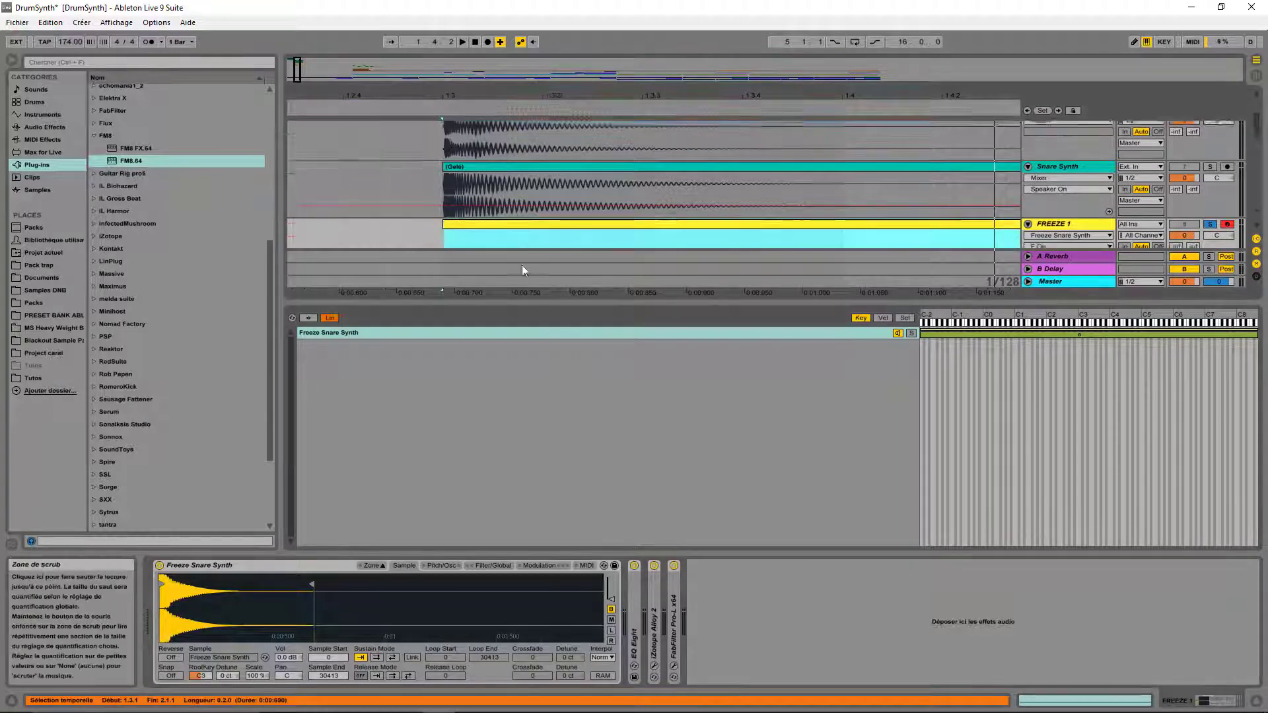
left_click(485, 121)
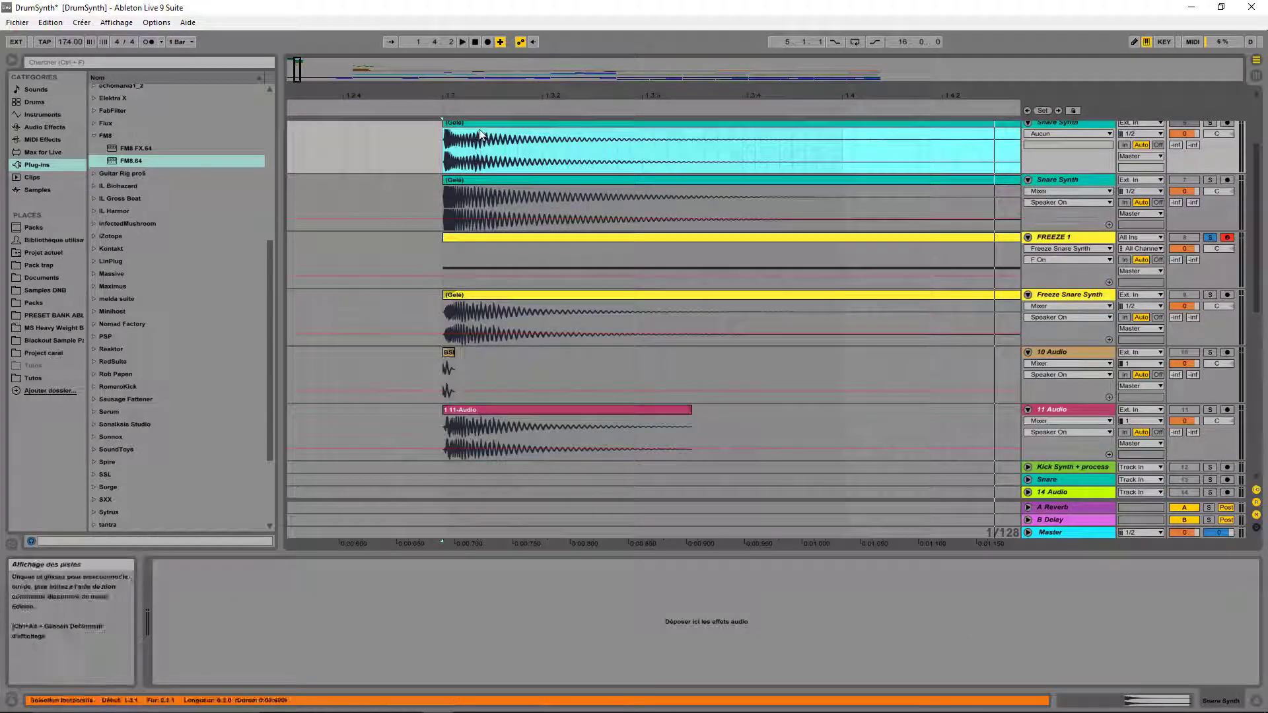
left_click(485, 239)
left_click_drag(486, 126, 222, 604)
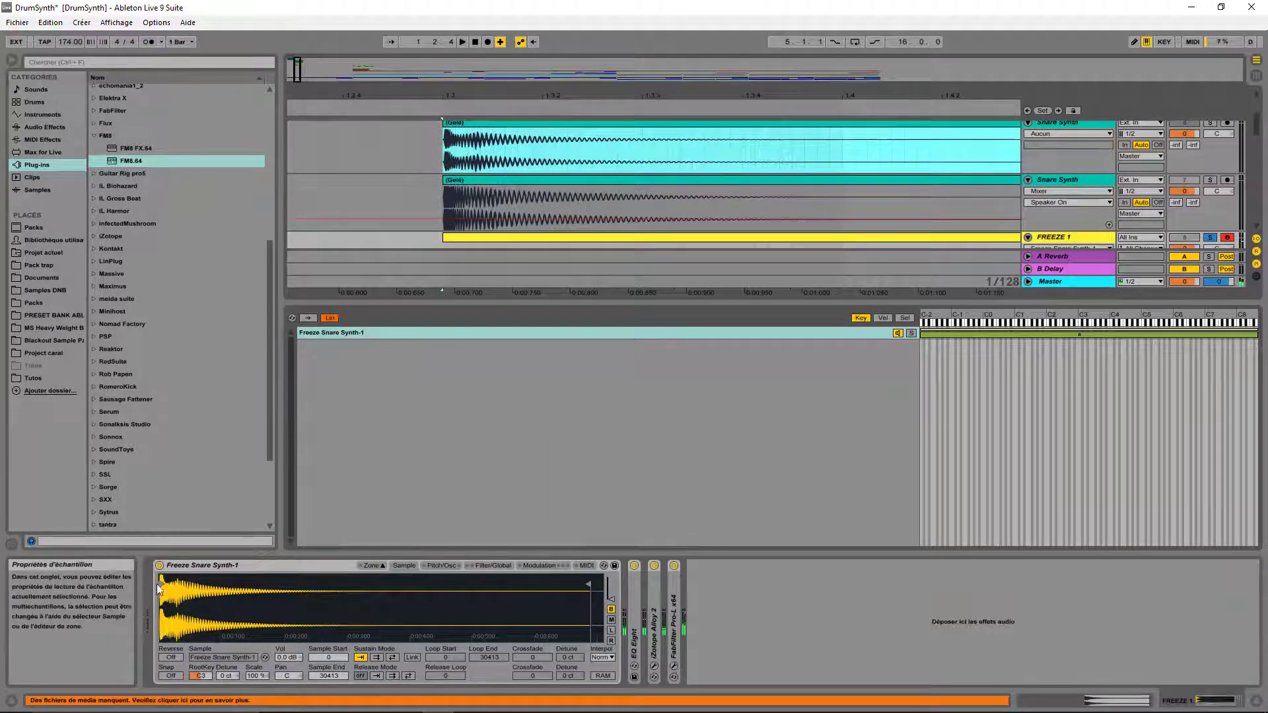
Enable the Sampler's pitch envelope with an amount of +12 st, a decay of about 5.7 ms and 15 % sustain
left_click(444, 565)
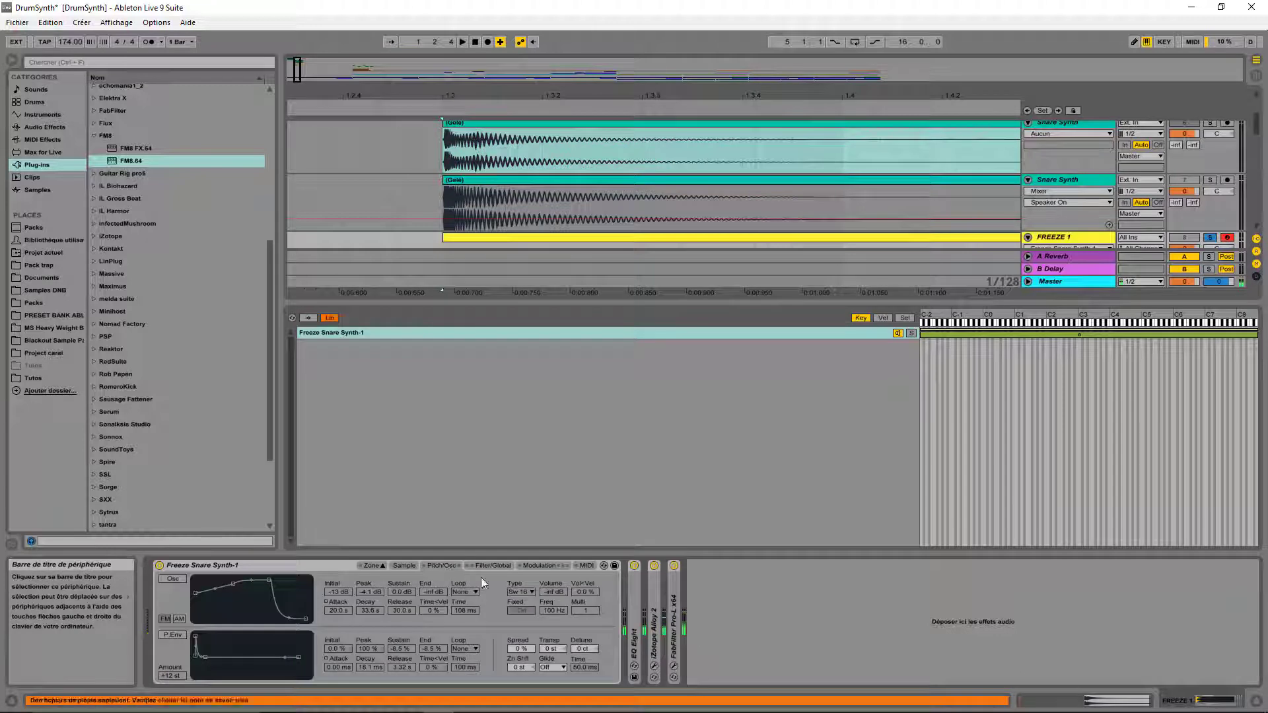
left_click(173, 635)
left_click(171, 677)
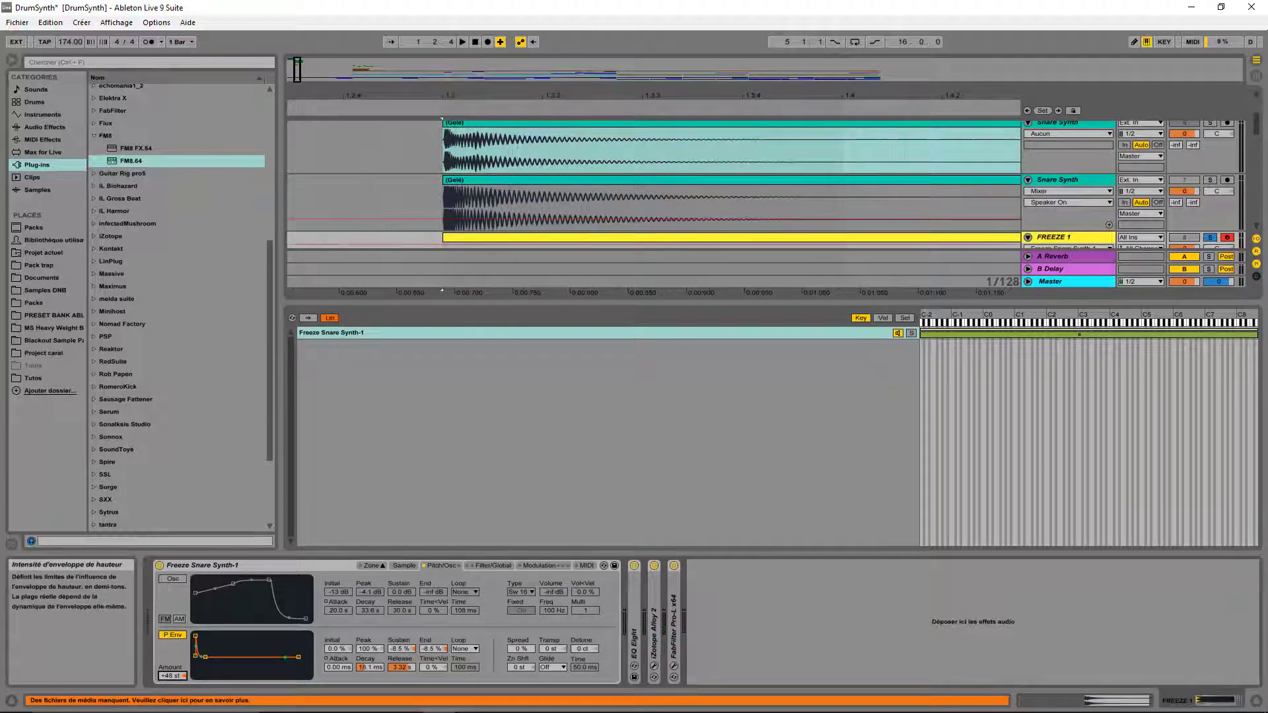
left_click_drag(171, 676, 172, 688)
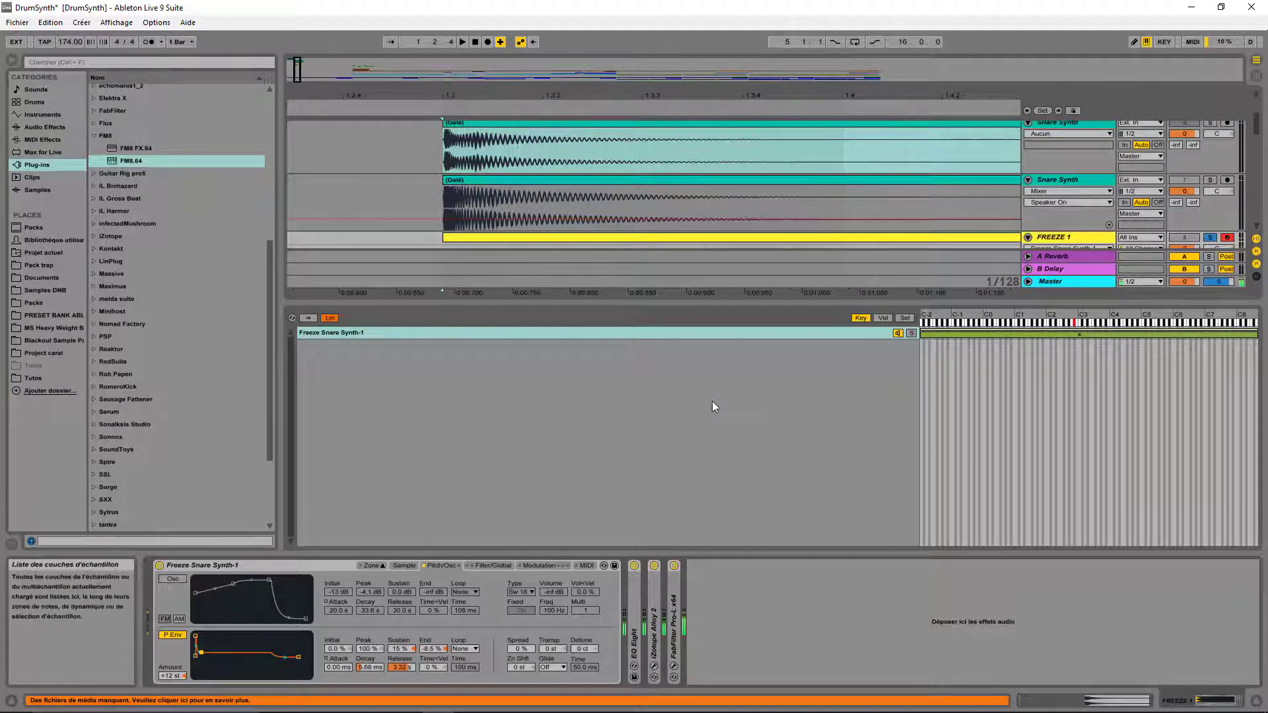
Try the Sampler's filter and filter envelope with a 2.25 s decay and 18.8 kHz cutoff, and switch the filter back off
left_click(491, 566)
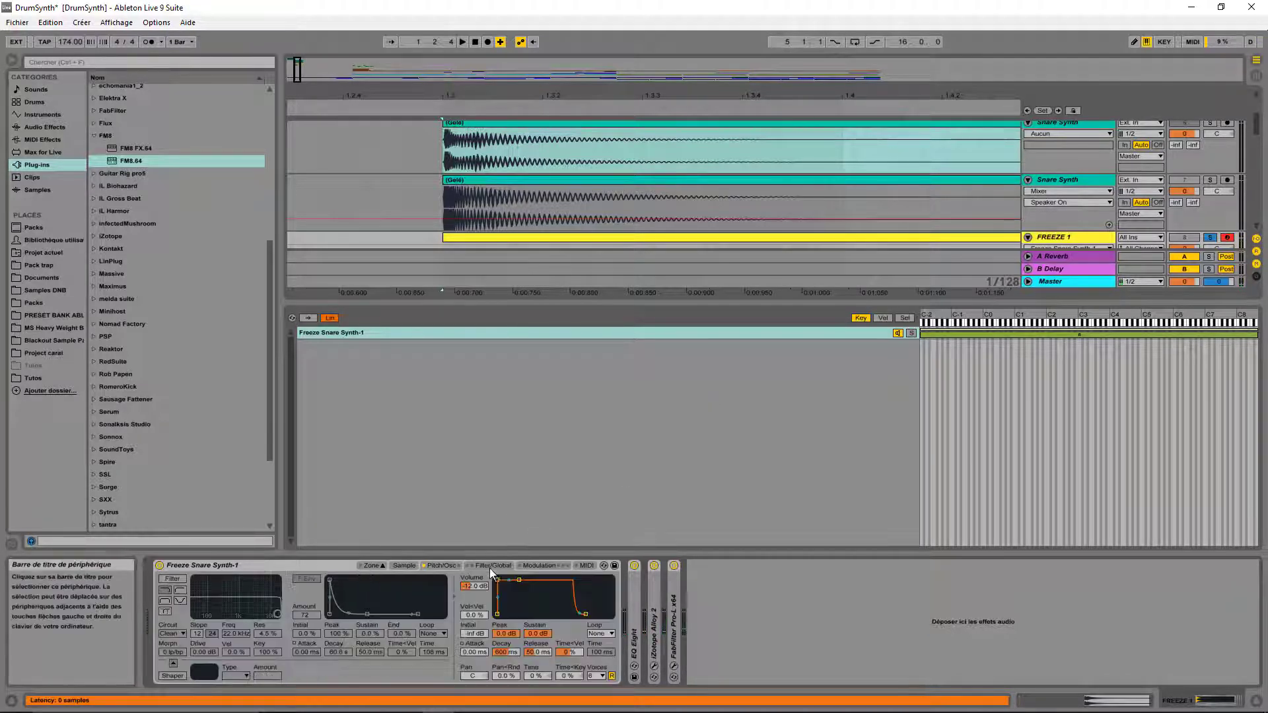
left_click(308, 579)
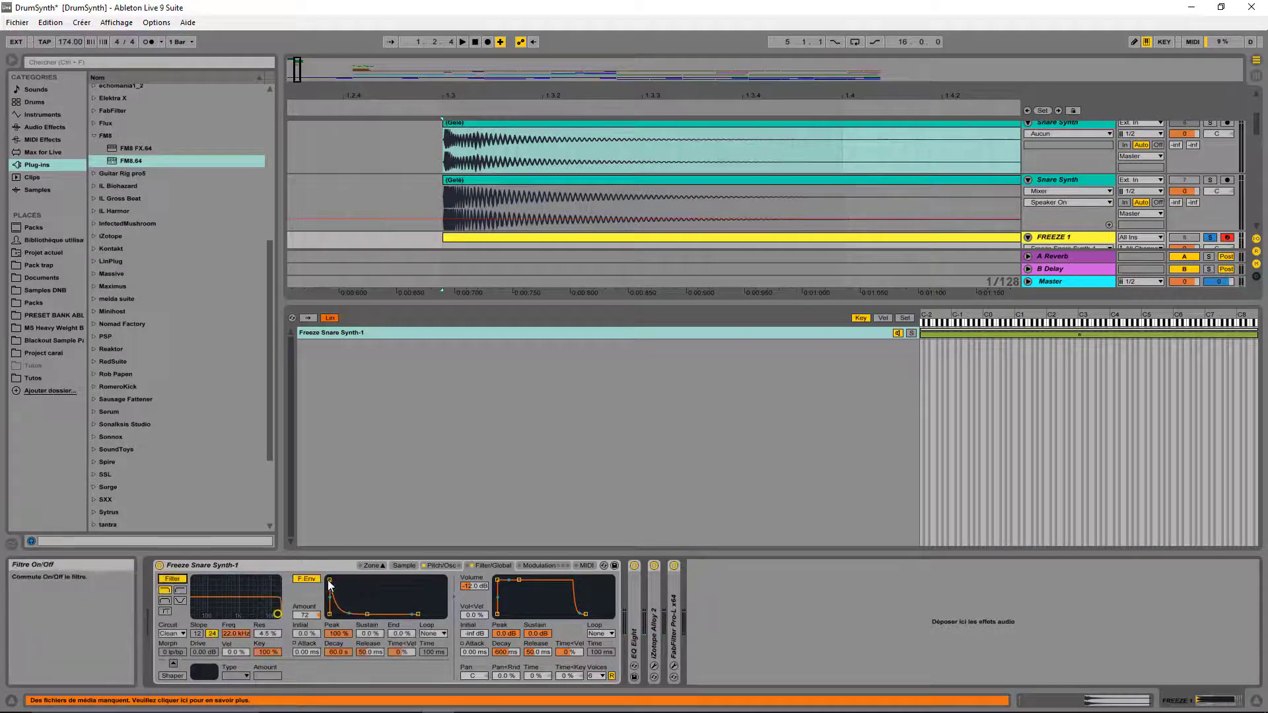
left_click_drag(362, 619, 357, 583)
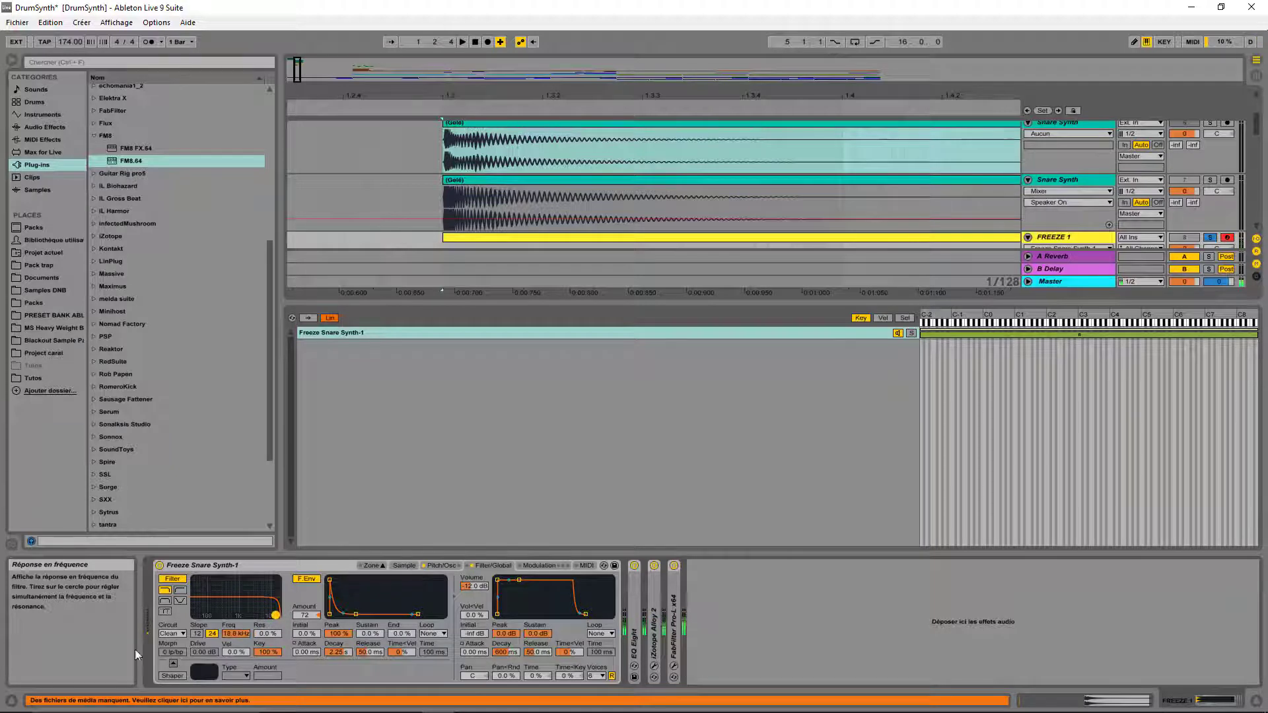
left_click(163, 582)
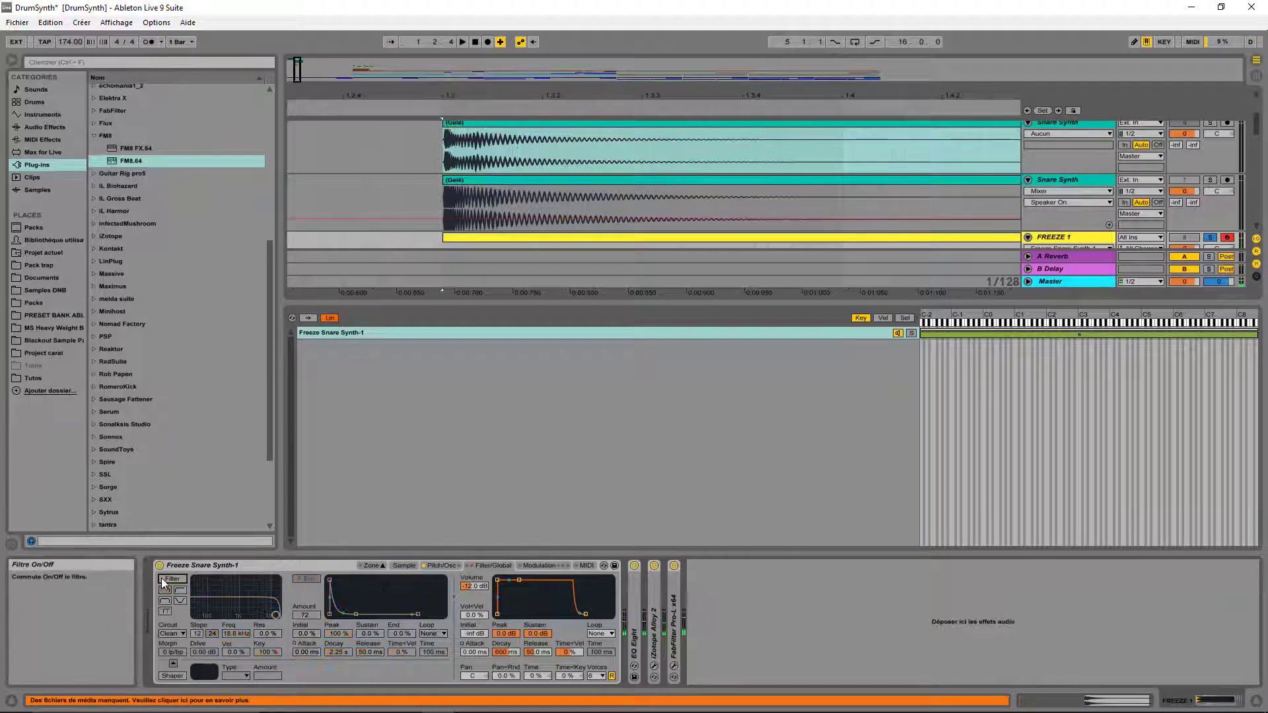
Bypass EQ Eight, iZotope Alloy 2 and FabFilter Pro-L on FREEZE 1, and unfold EQ Eight with it turned back on
left_click(634, 566)
left_click(654, 566)
left_click(674, 566)
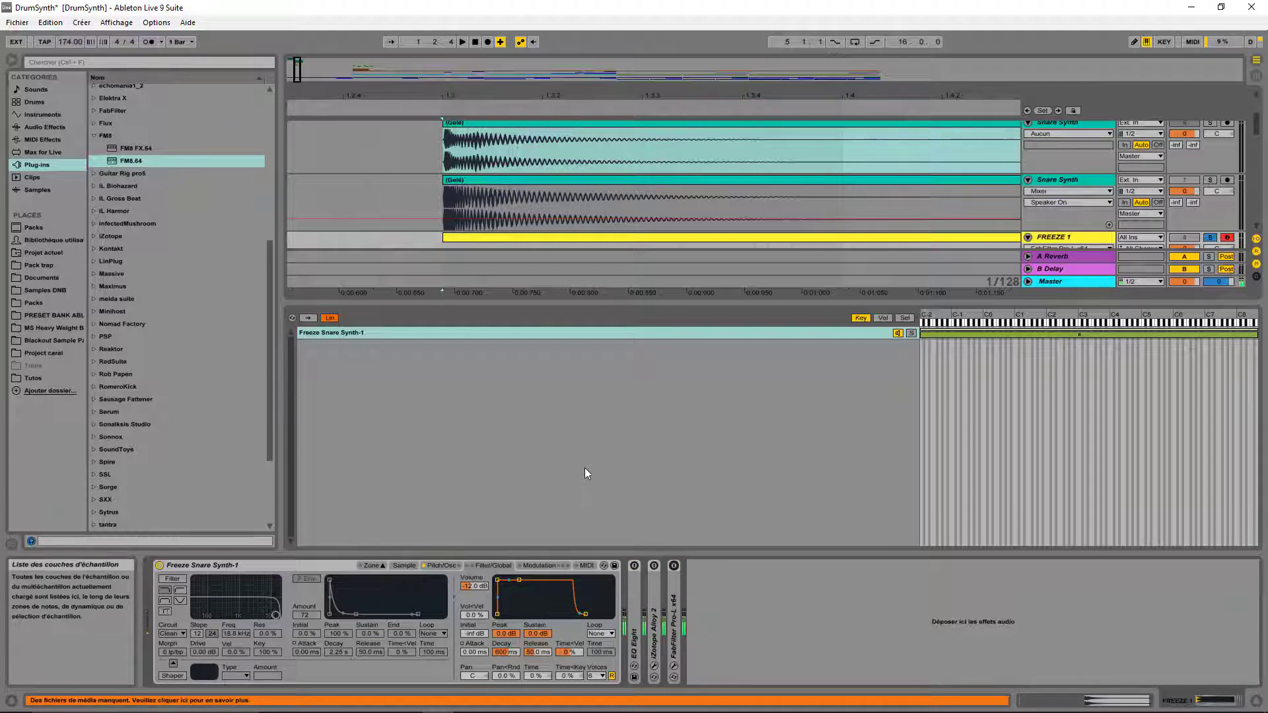
left_click(213, 566)
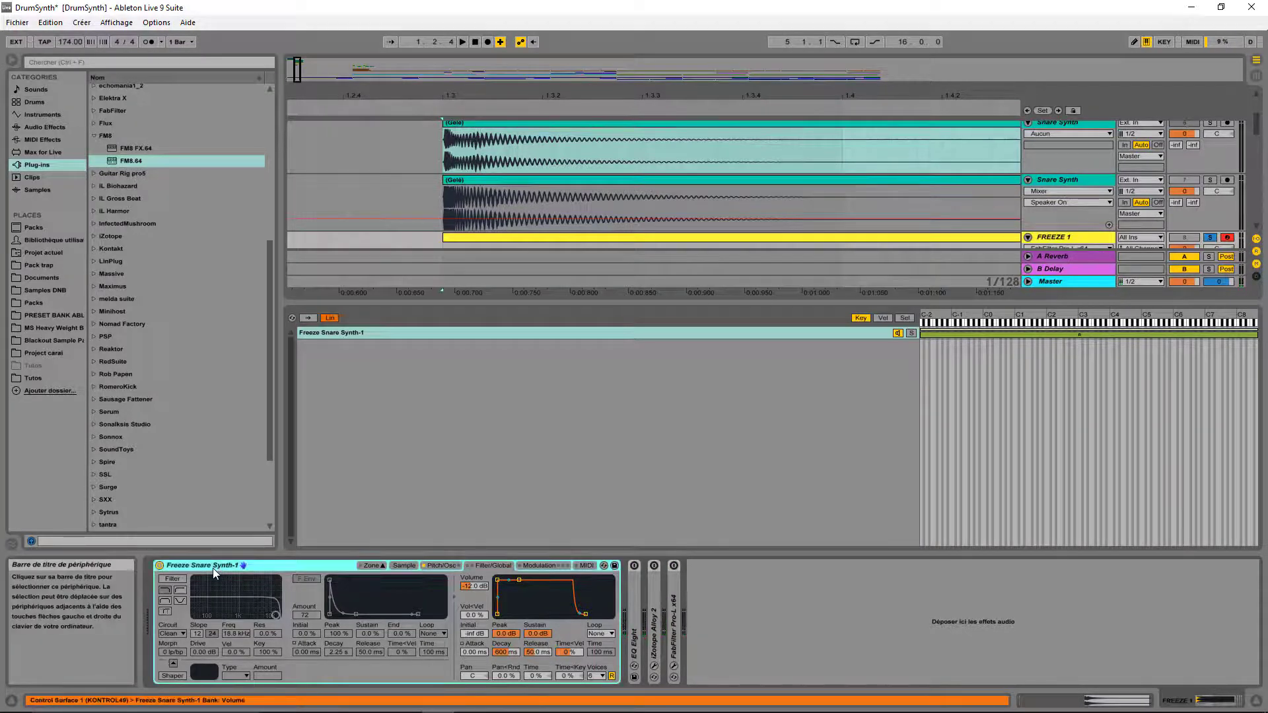
double_click(632, 591)
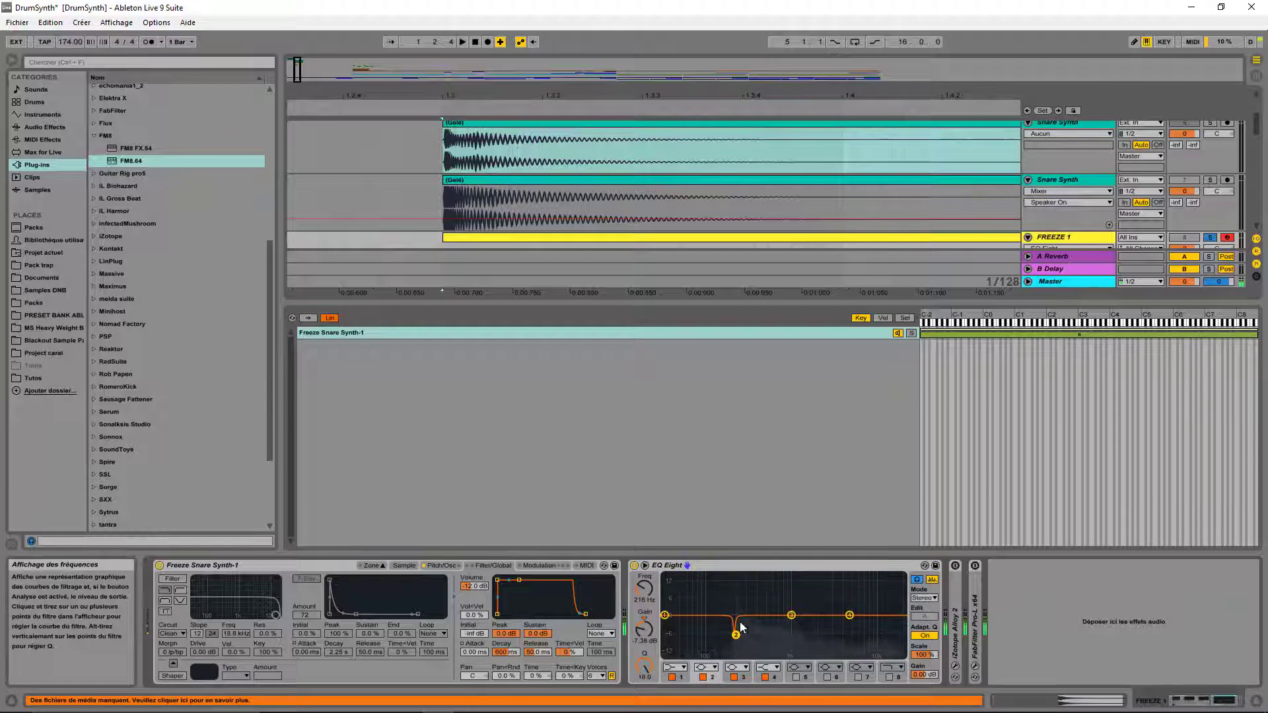
Open iZotope Alloy 2's window from the FREEZE 1 chain and set the middle transient band's attack to -2.7 and sustain to -8.0
double_click(953, 587)
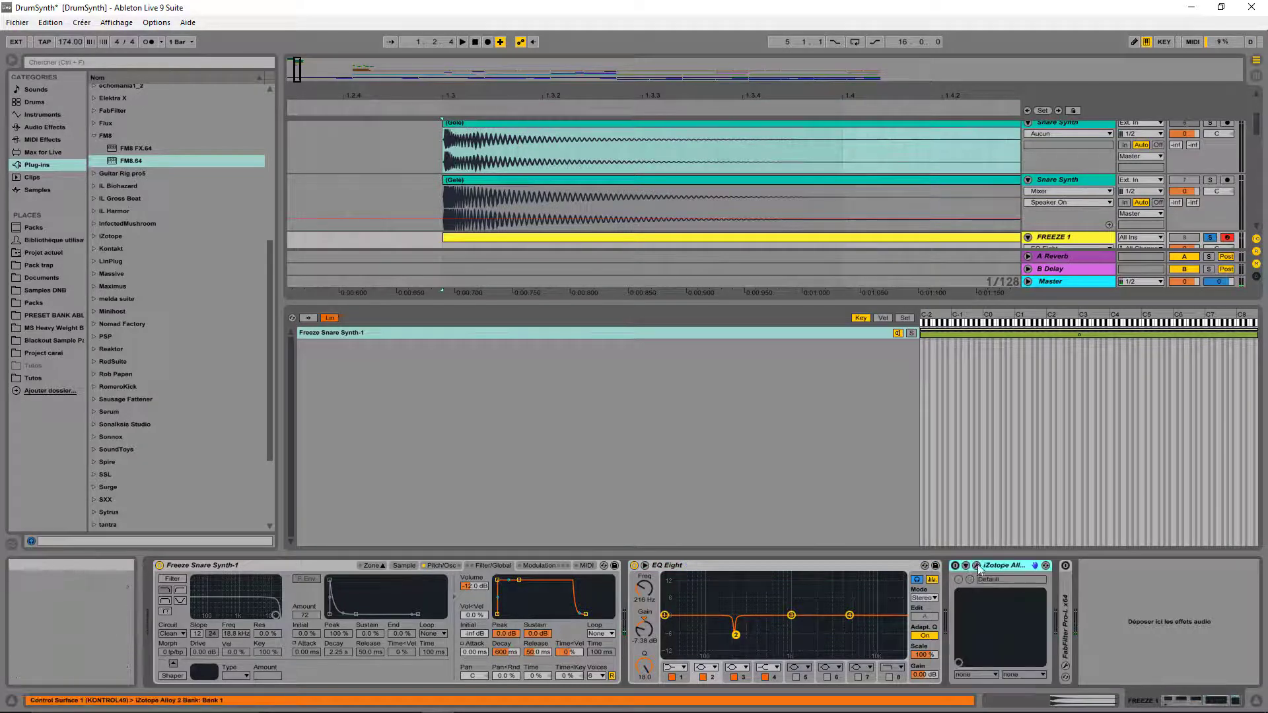
left_click(976, 567)
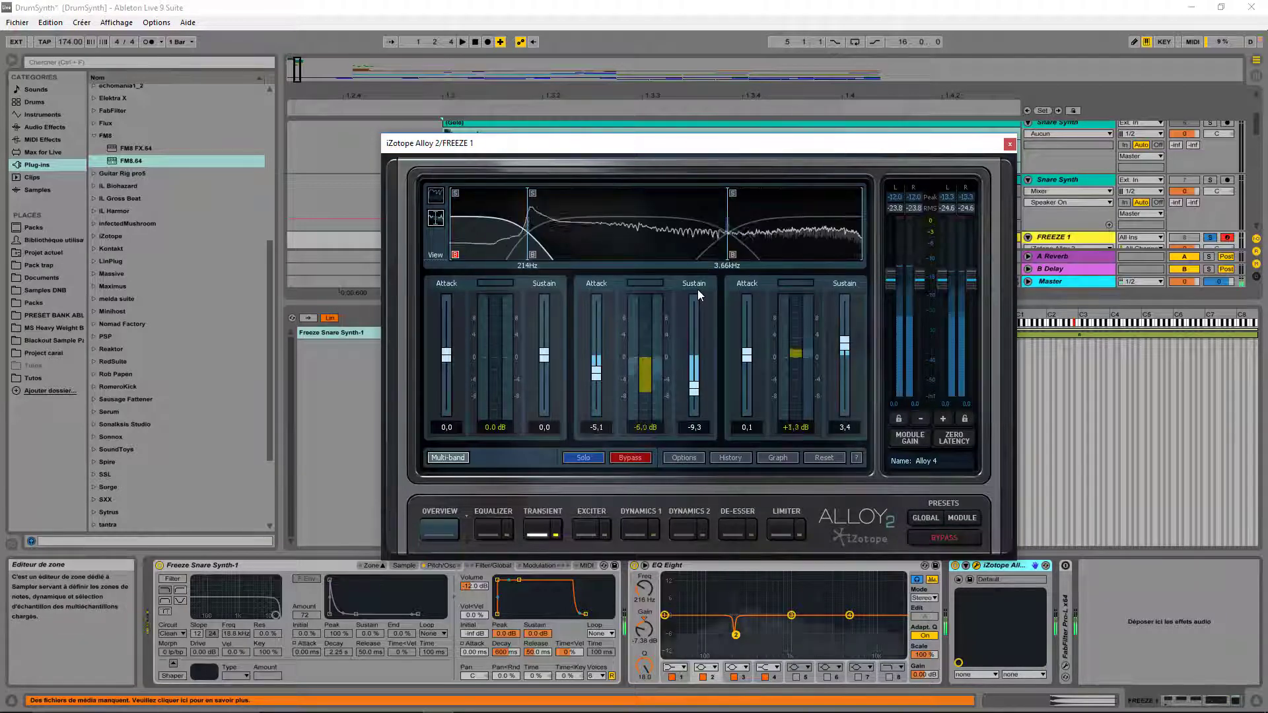
mouse_move(597, 372)
left_mouse_down()
mouse_move(601, 334)
mouse_move(600, 366)
left_mouse_up()
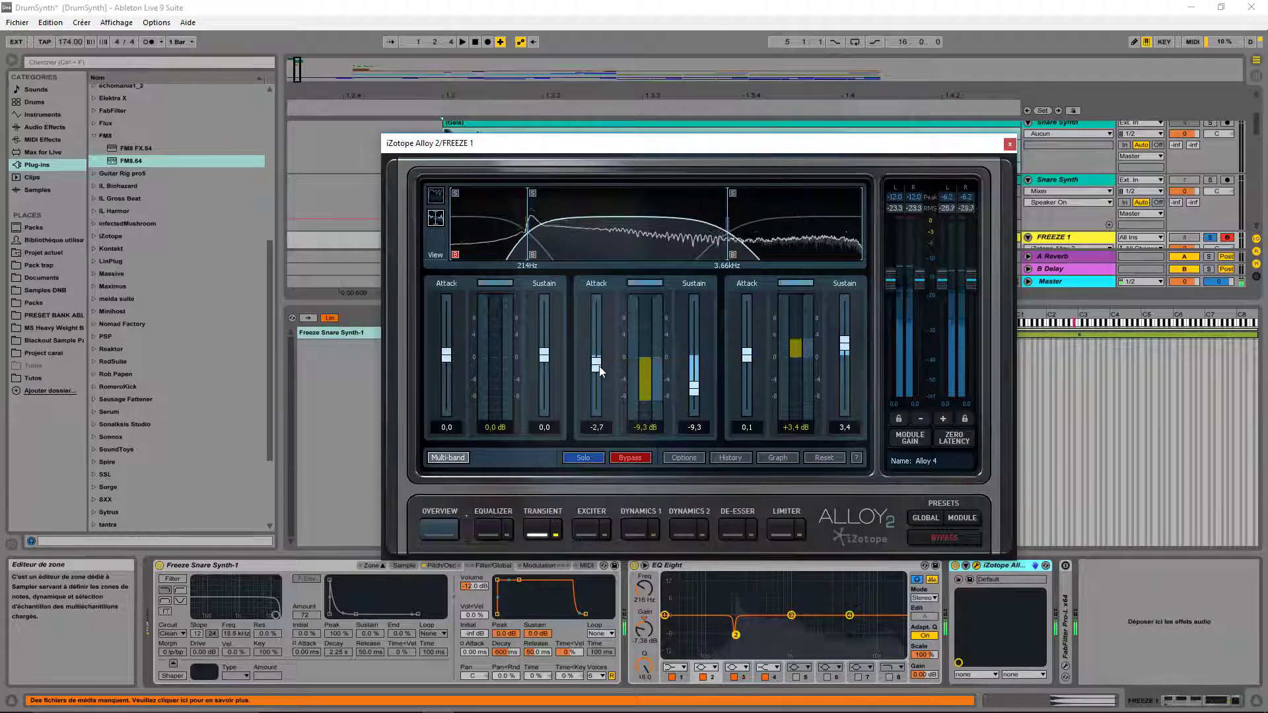
mouse_move(695, 388)
left_mouse_down()
mouse_move(699, 306)
mouse_move(698, 383)
left_mouse_up()
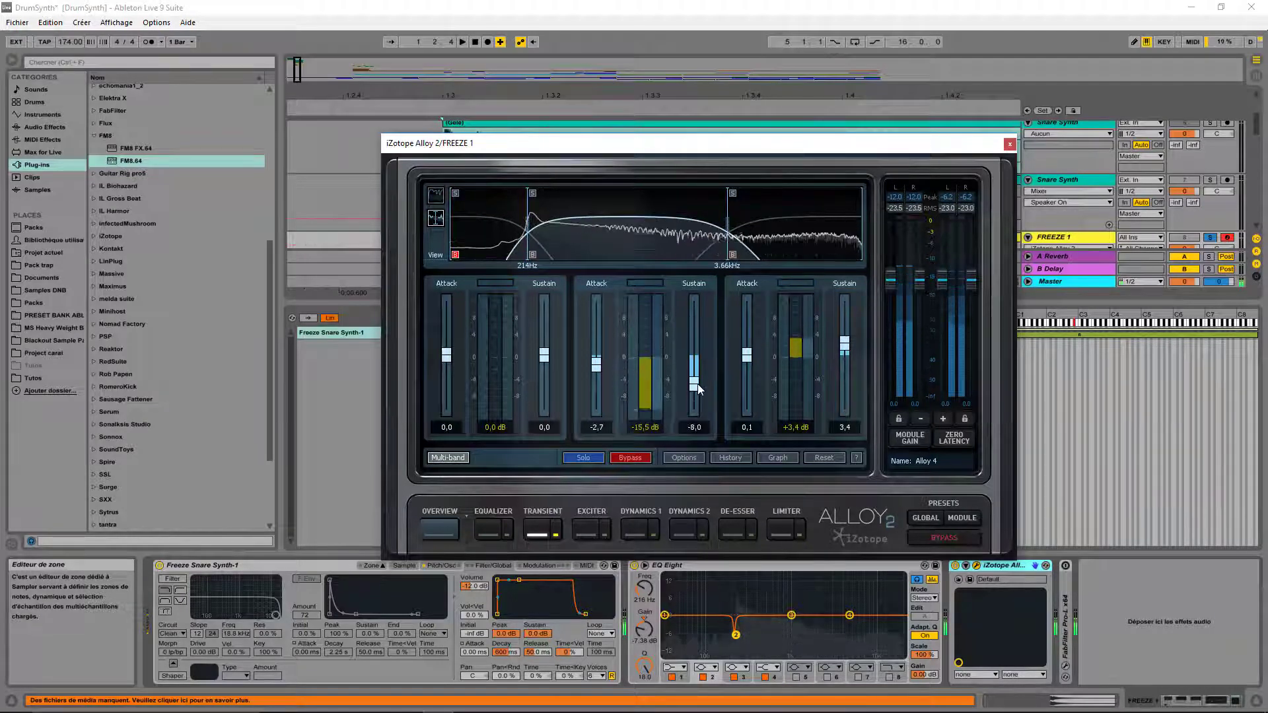
Set the high transient band's crossover to 3.88 kHz, its attack to 1.9 and its sustain to 5.6 in Alloy 2
mouse_move(844, 344)
left_mouse_down()
mouse_move(850, 310)
mouse_move(851, 323)
left_mouse_up()
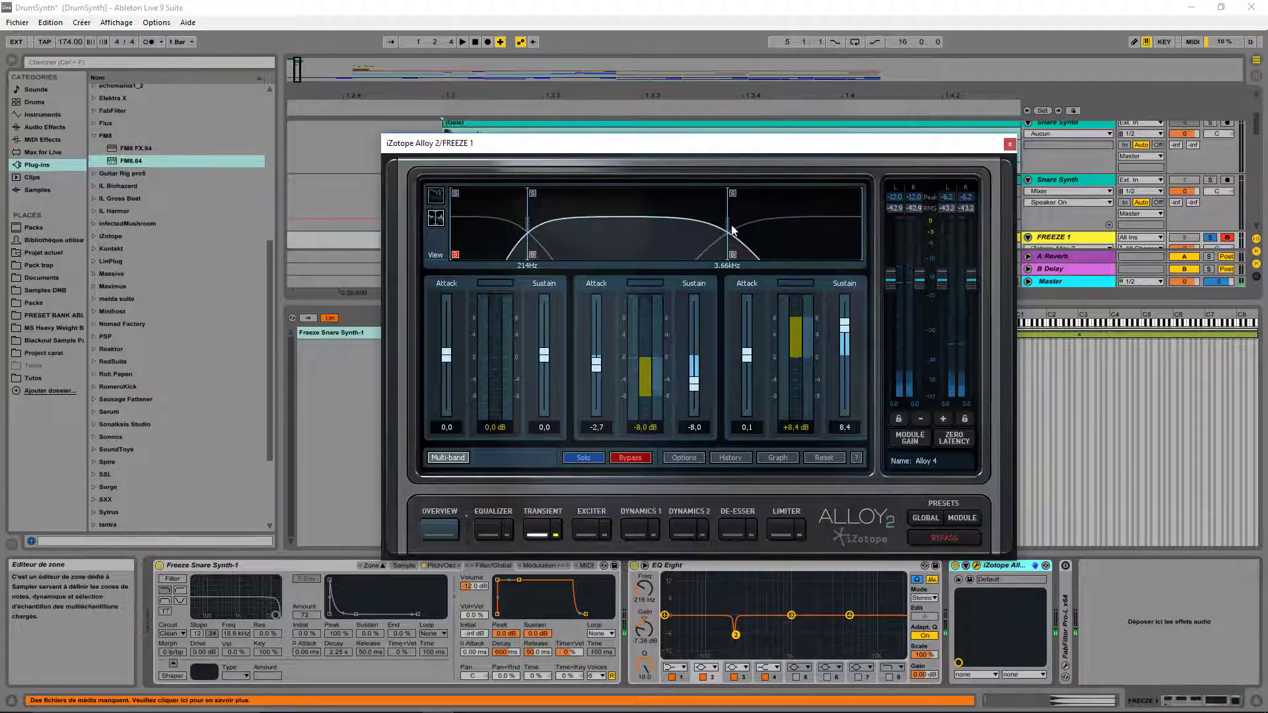
left_click_drag(728, 225, 733, 225)
left_click_drag(750, 359, 747, 352)
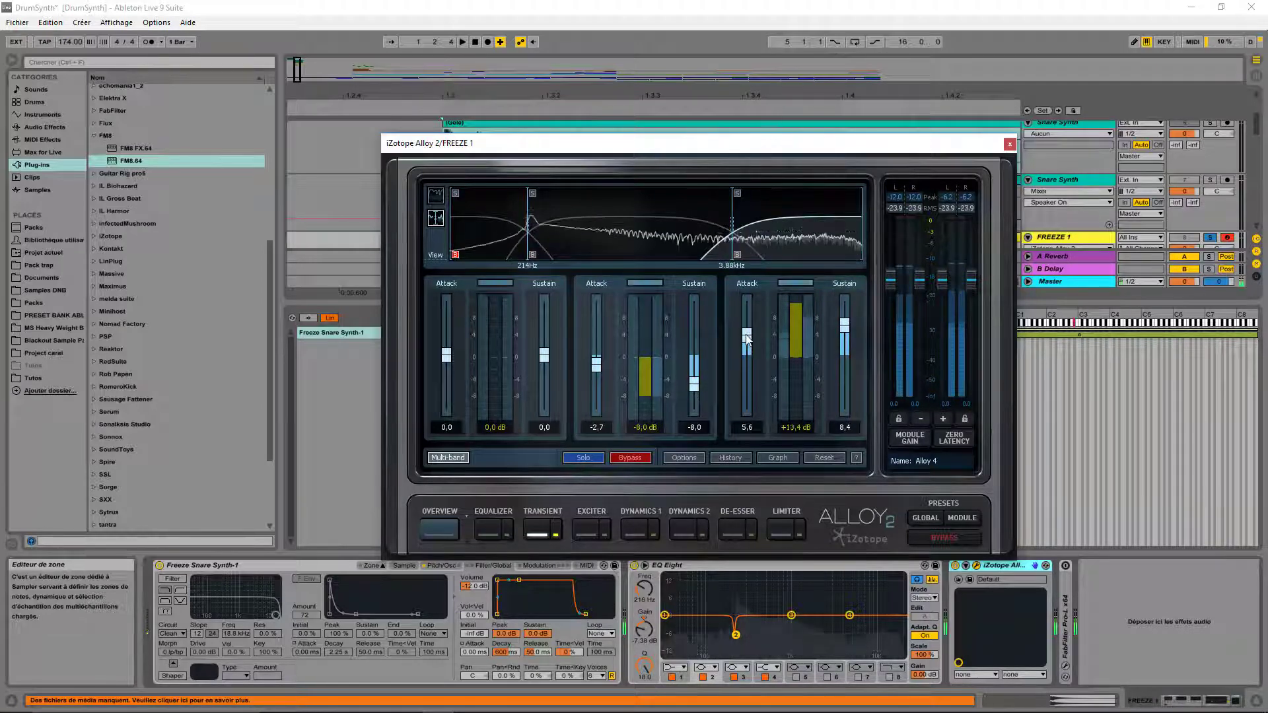
mouse_move(845, 325)
left_mouse_down()
mouse_move(854, 398)
mouse_move(856, 338)
left_mouse_up()
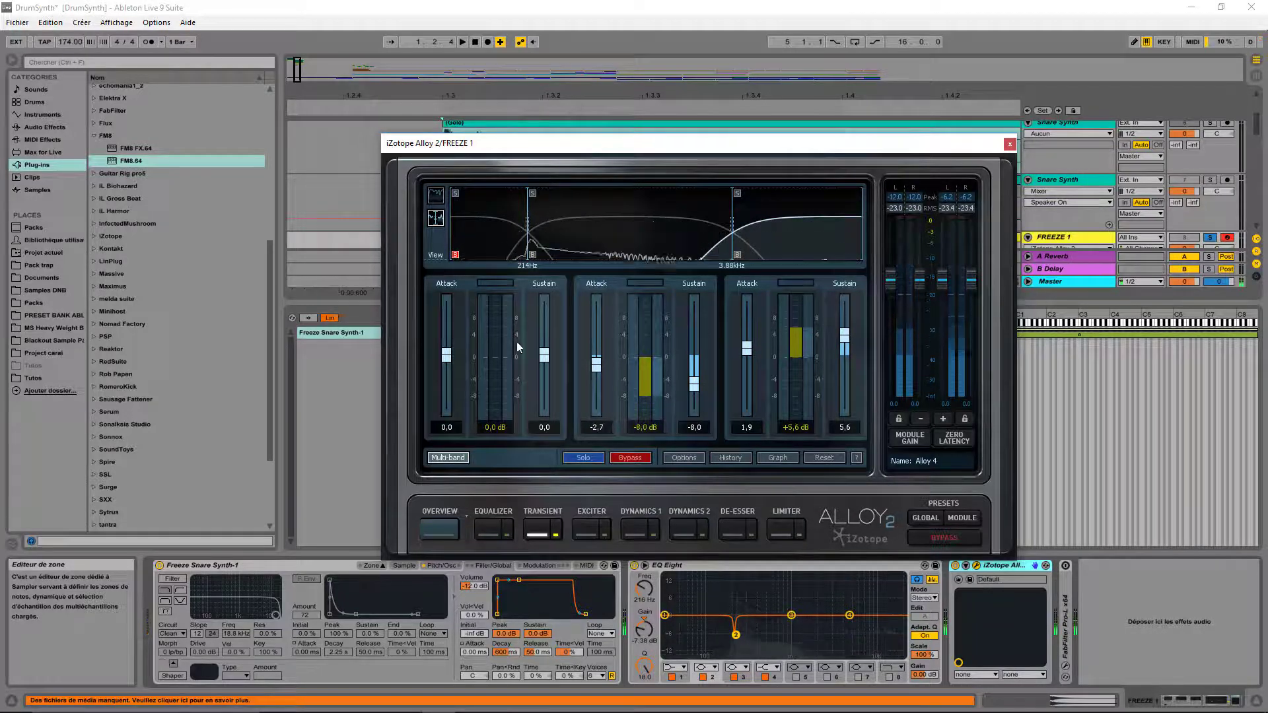
Set the middle transient band's attack to 0.8 and close Alloy 2's window
left_click_drag(597, 365, 597, 410)
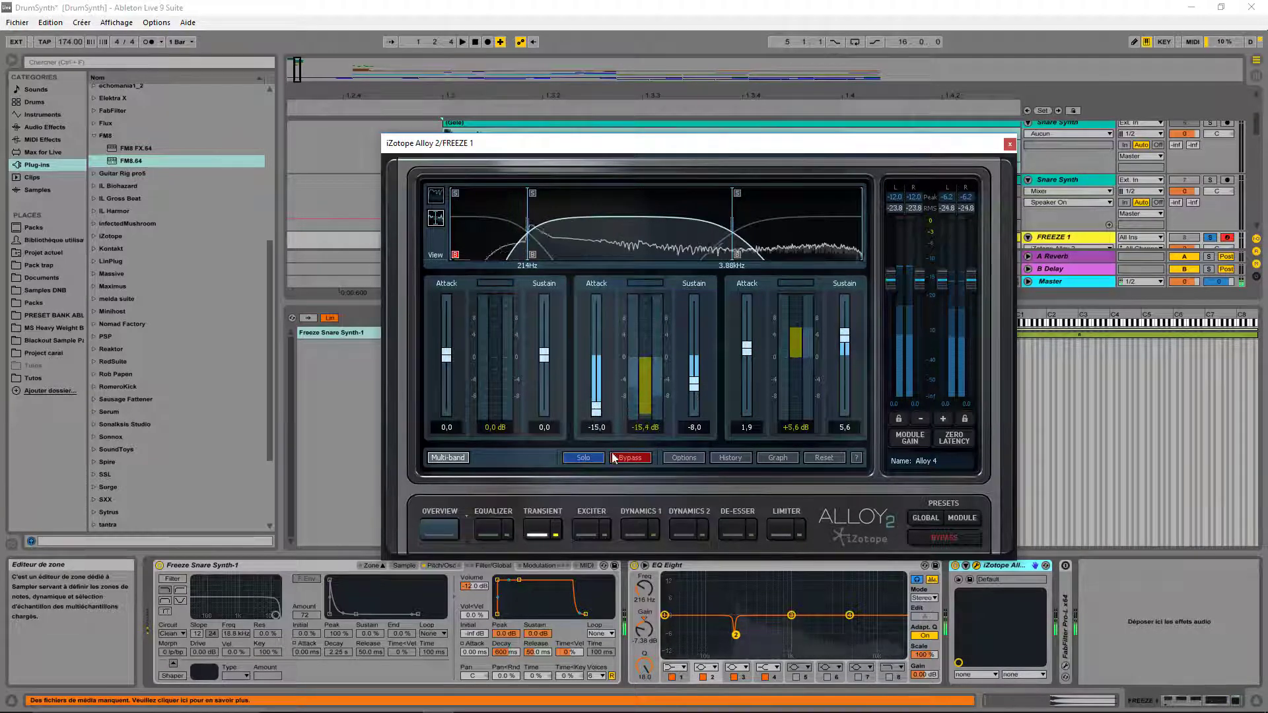
left_click(595, 349)
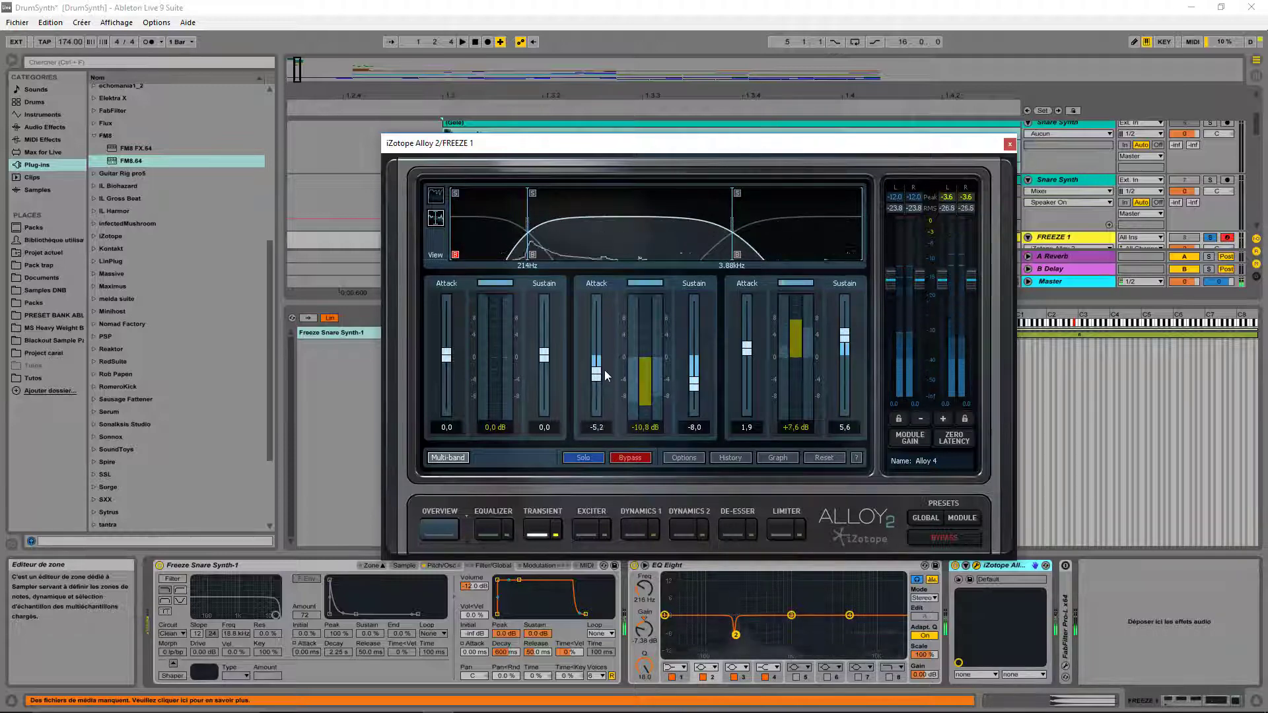
mouse_move(606, 355)
left_mouse_down()
mouse_move(605, 368)
mouse_move(598, 358)
left_mouse_up()
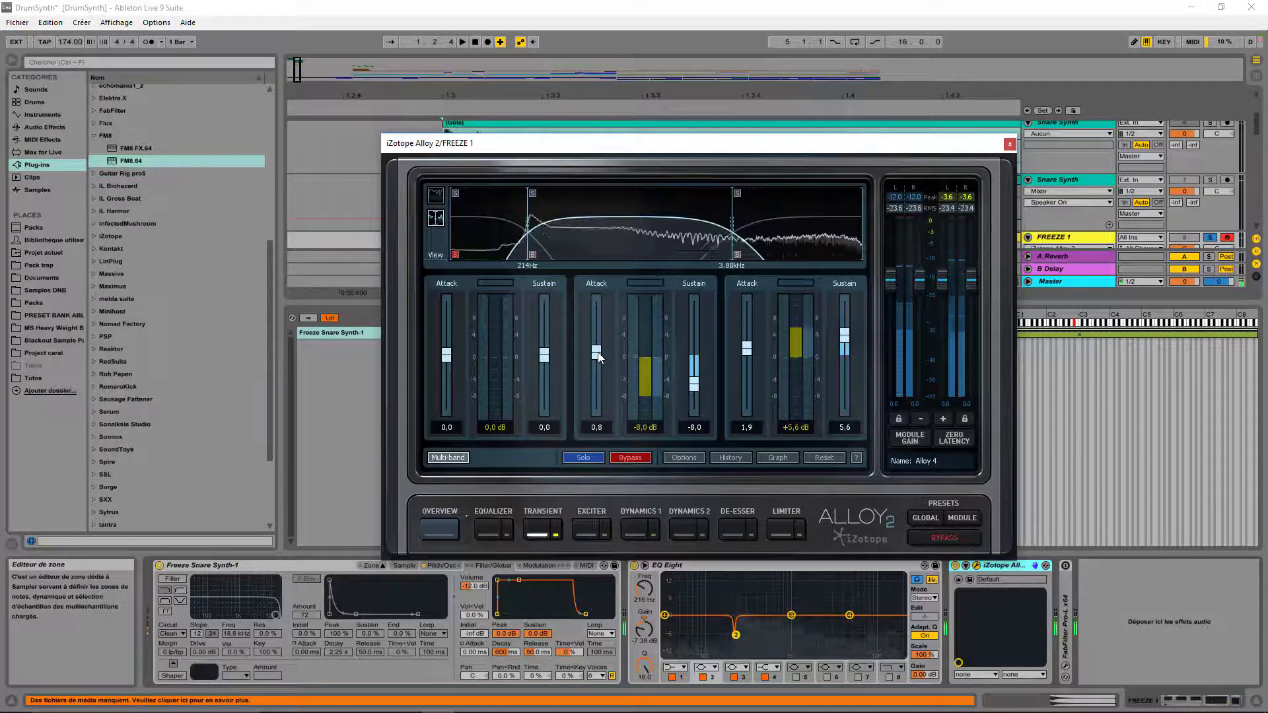
left_click(1010, 143)
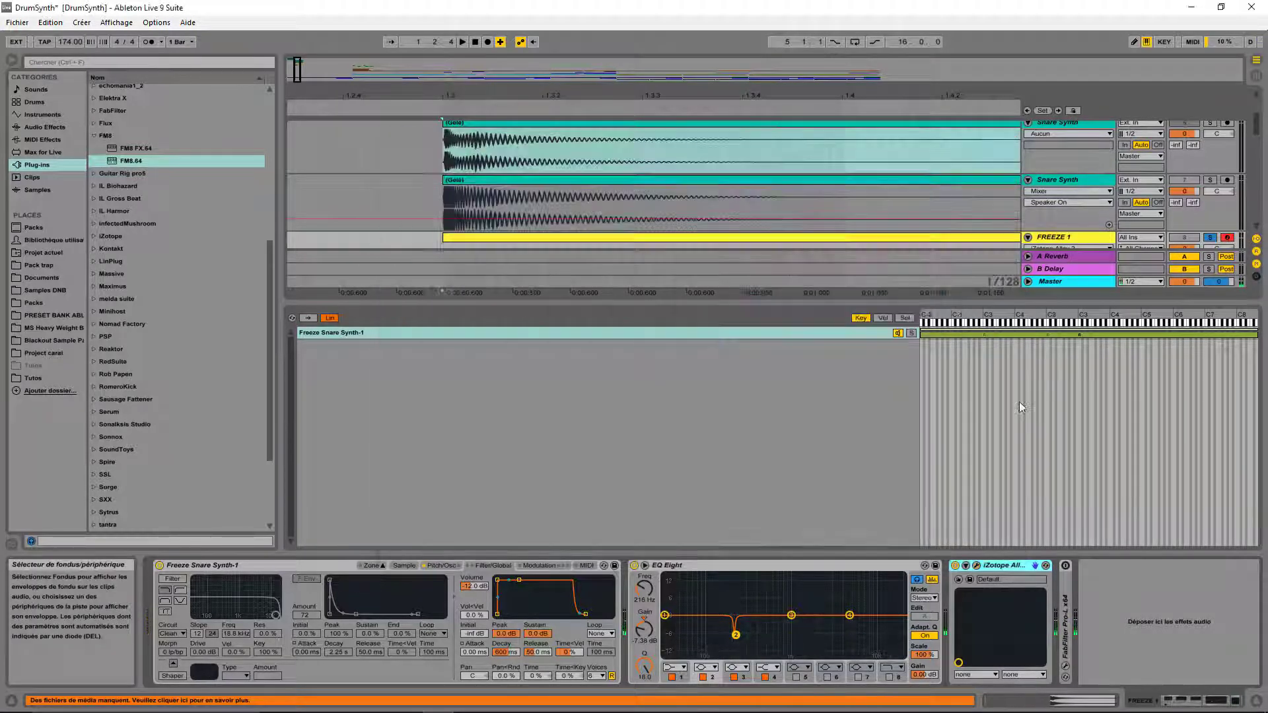
Unfold FabFilter Pro-L on FREEZE 1, examine its limiting and attack setting during playback, and close its window
left_click(1068, 581)
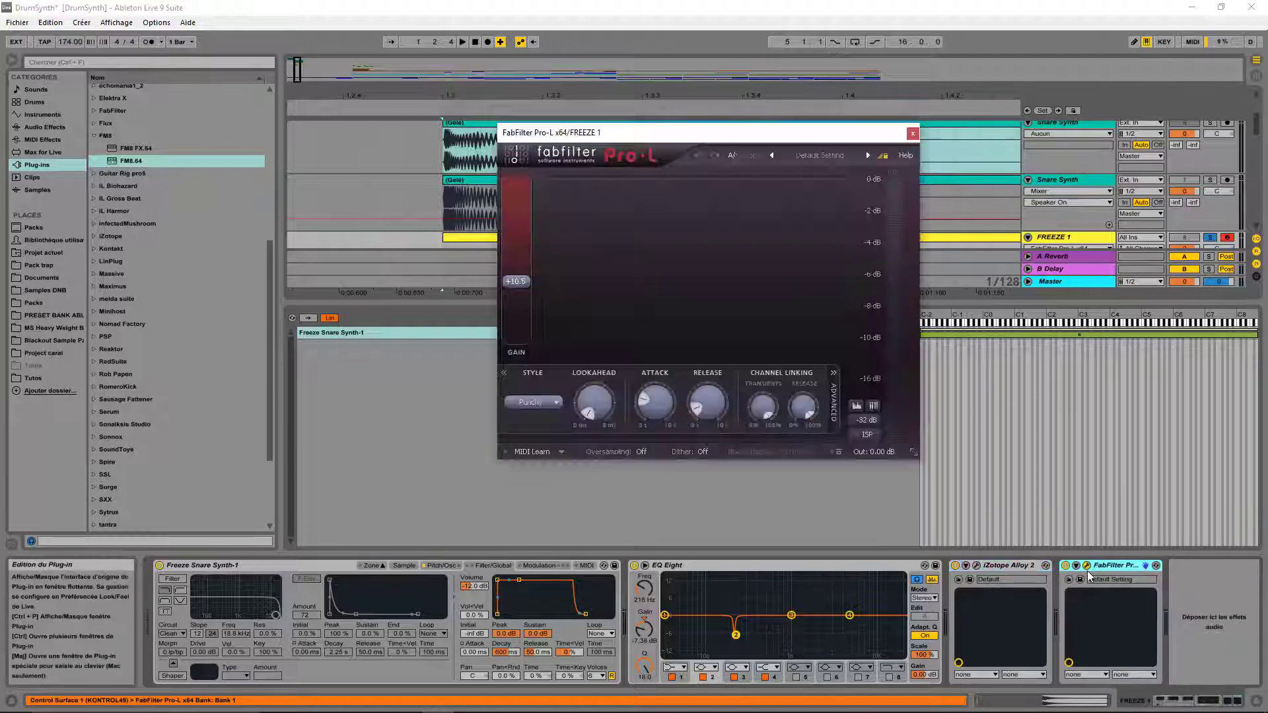
left_click_drag(592, 133, 472, 148)
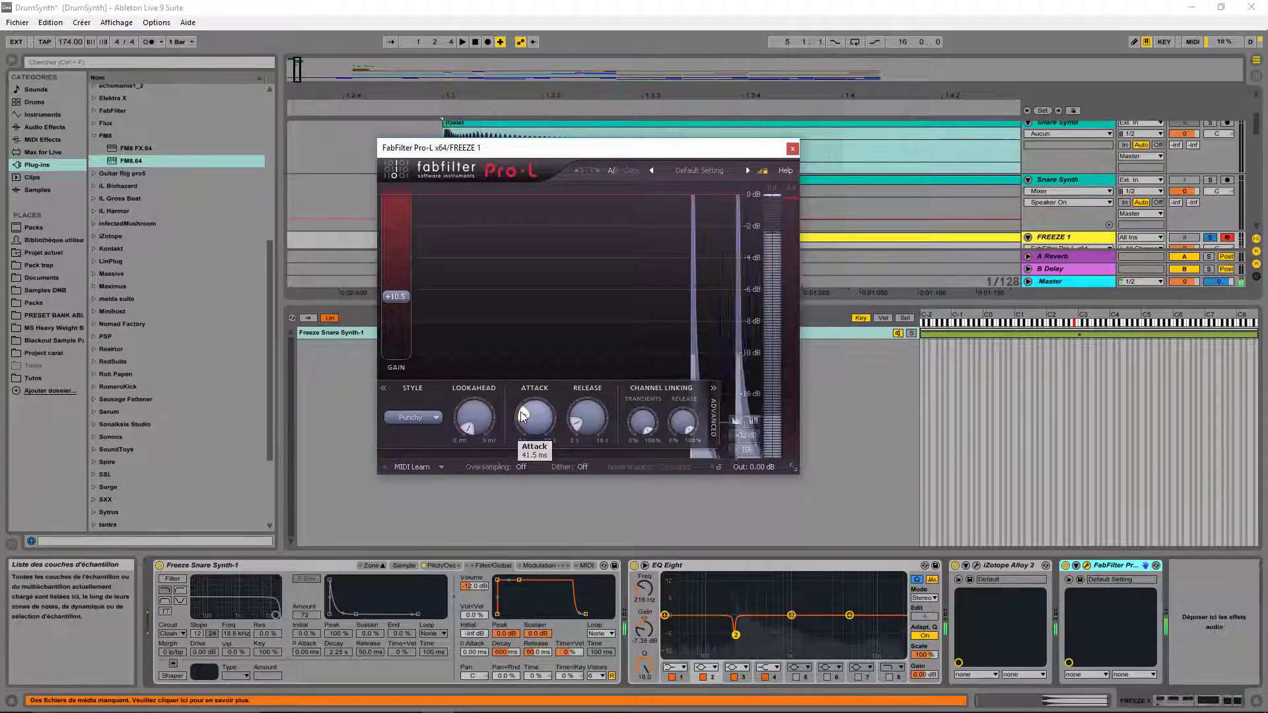
left_click(793, 148)
Duplicate the FREEZE 1 MIDI track and hide the Sampler's zone editor
scroll(1064, 197, "down", 2)
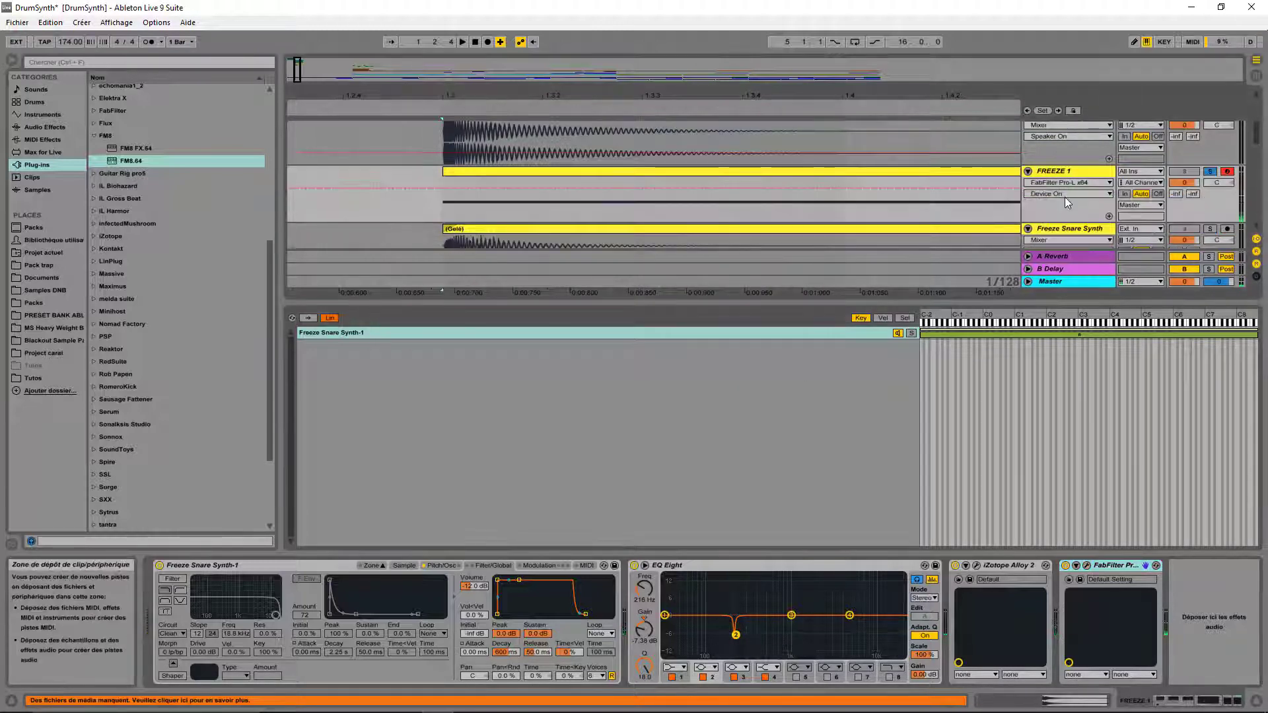
scroll(1070, 189, "down", 1)
scroll(1067, 152, "up", 1)
right_click(1068, 157)
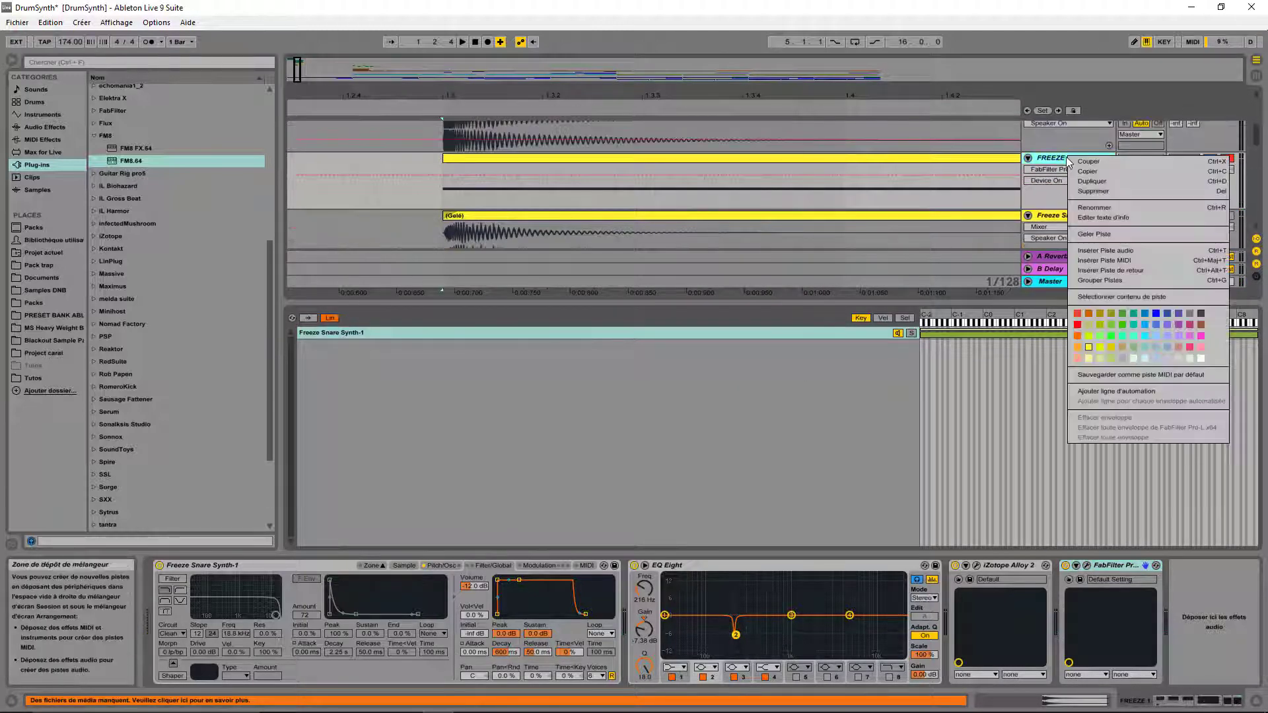
left_click(1109, 183)
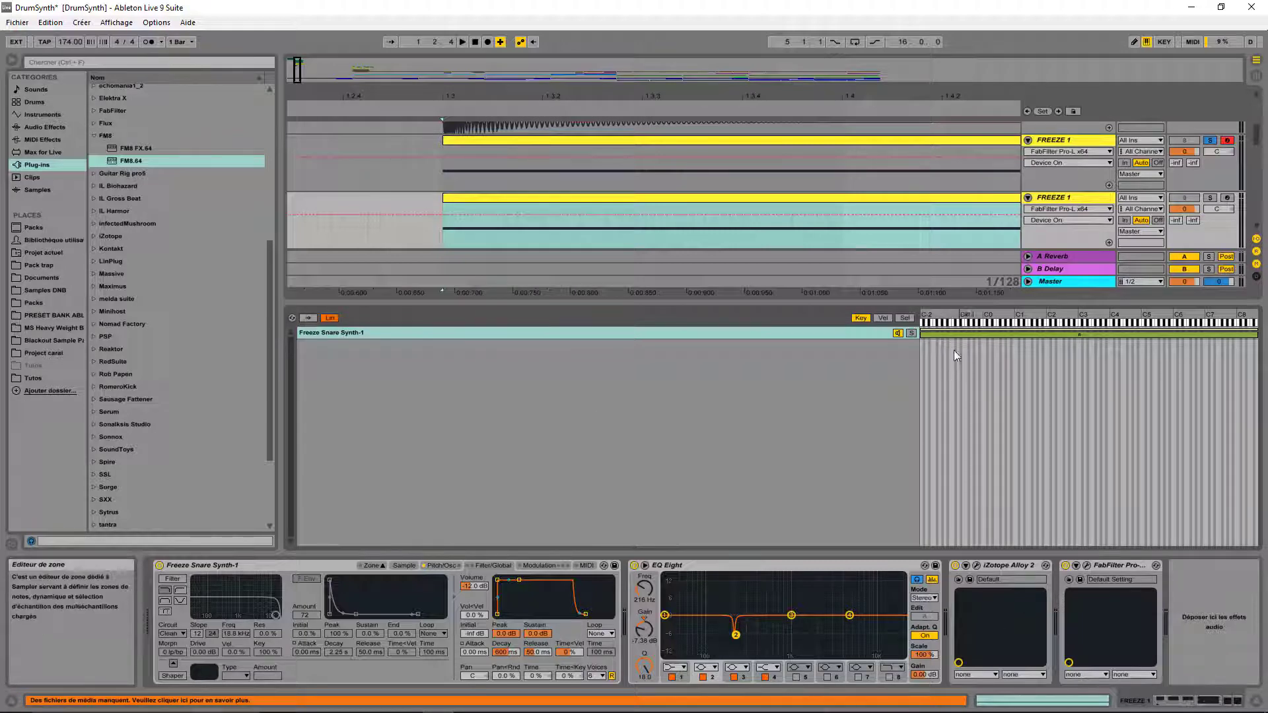
left_click(291, 318)
left_click(372, 565)
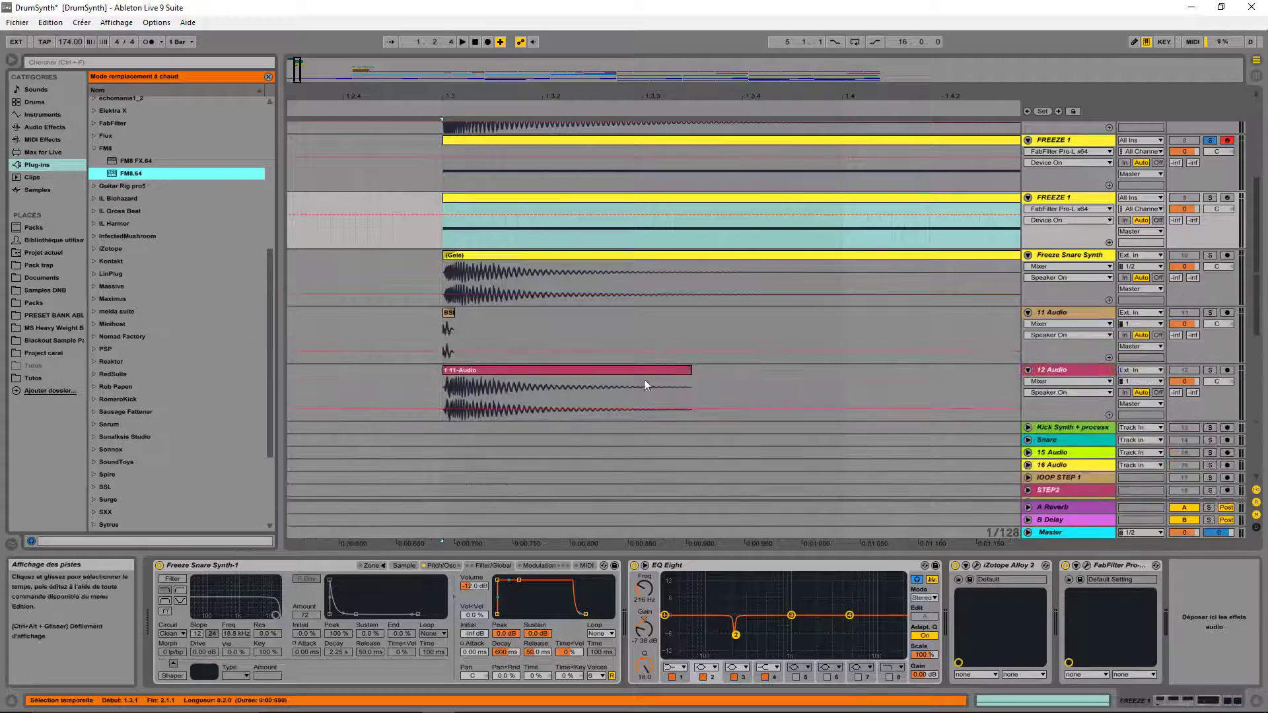
Freeze the duplicated FREEZE 1 track and flatten it to audio
left_click(1051, 199)
right_click(1053, 201)
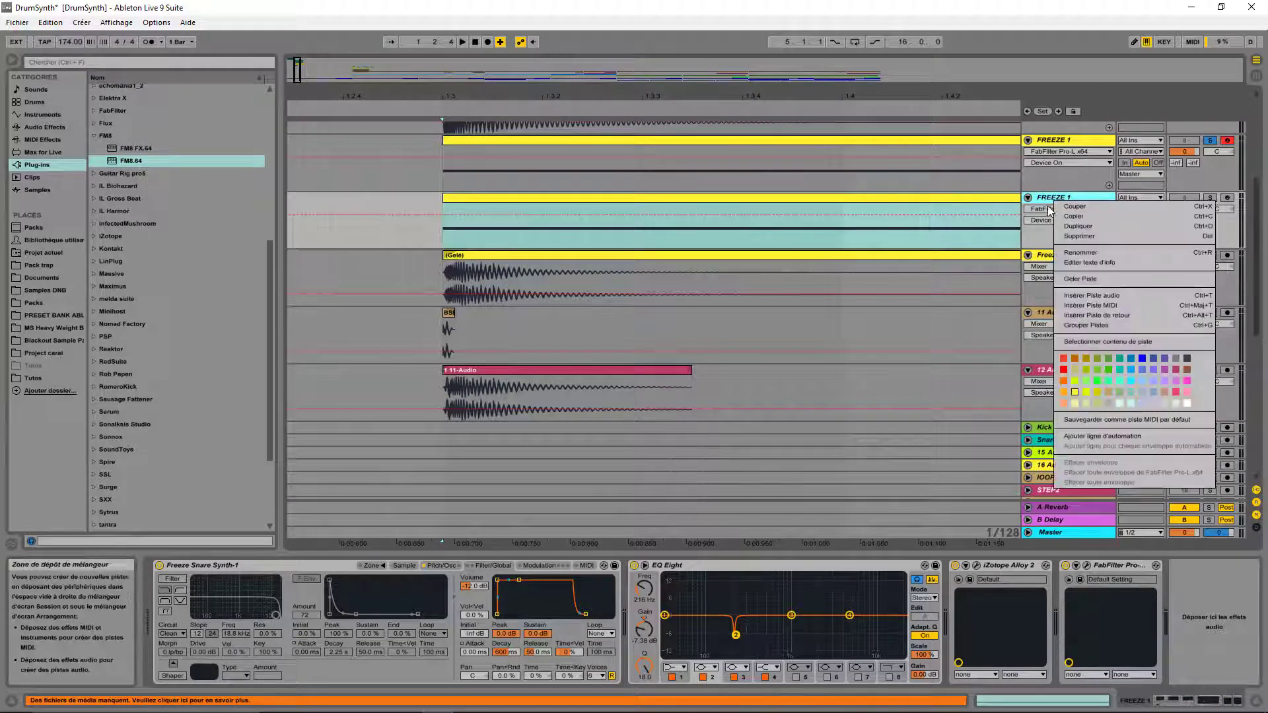
left_click(1077, 280)
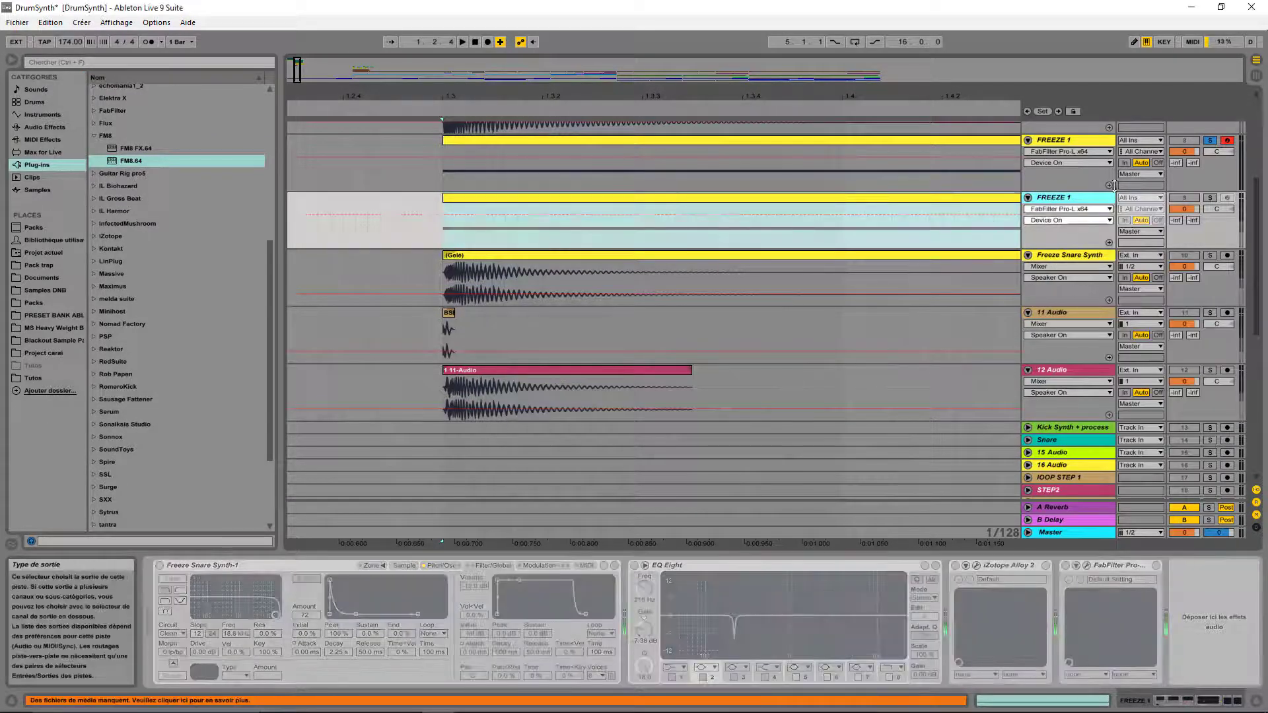
right_click(1098, 201)
left_click(1144, 281)
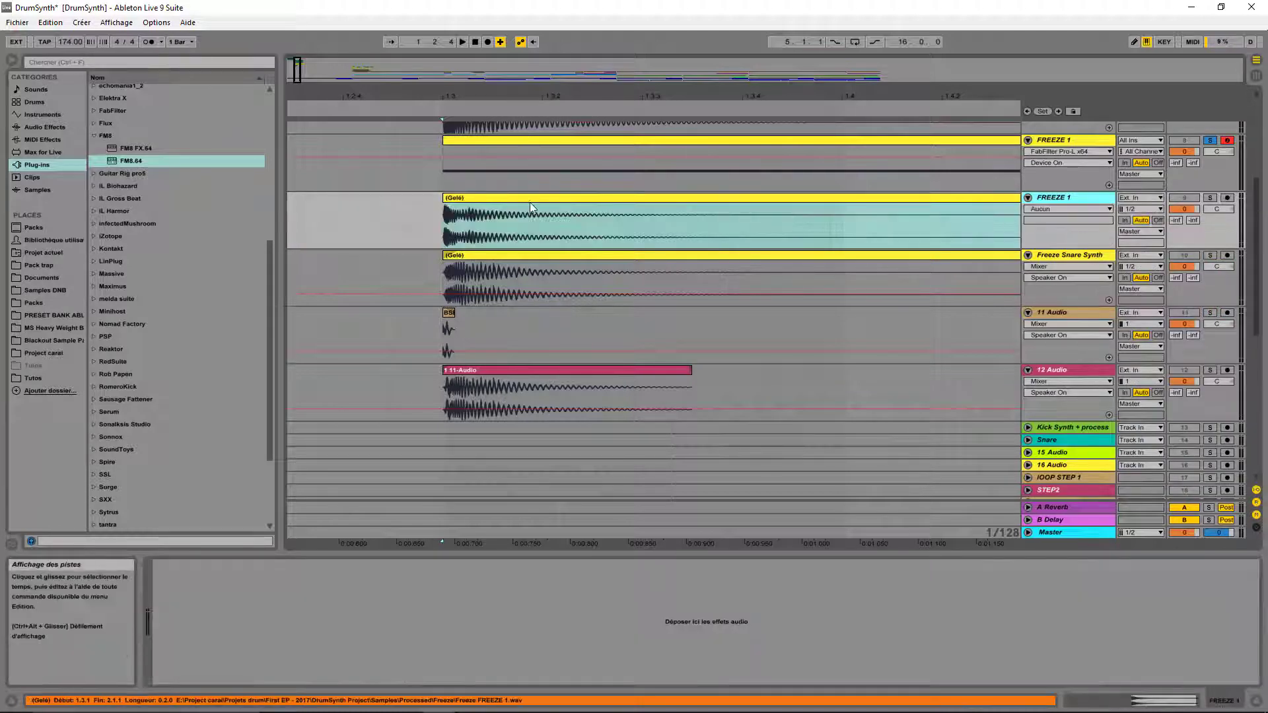
Solo the flattened FREEZE 1 track, audition its snare clip and transpose the clip by -2 st
left_click(530, 197)
left_click(1211, 202)
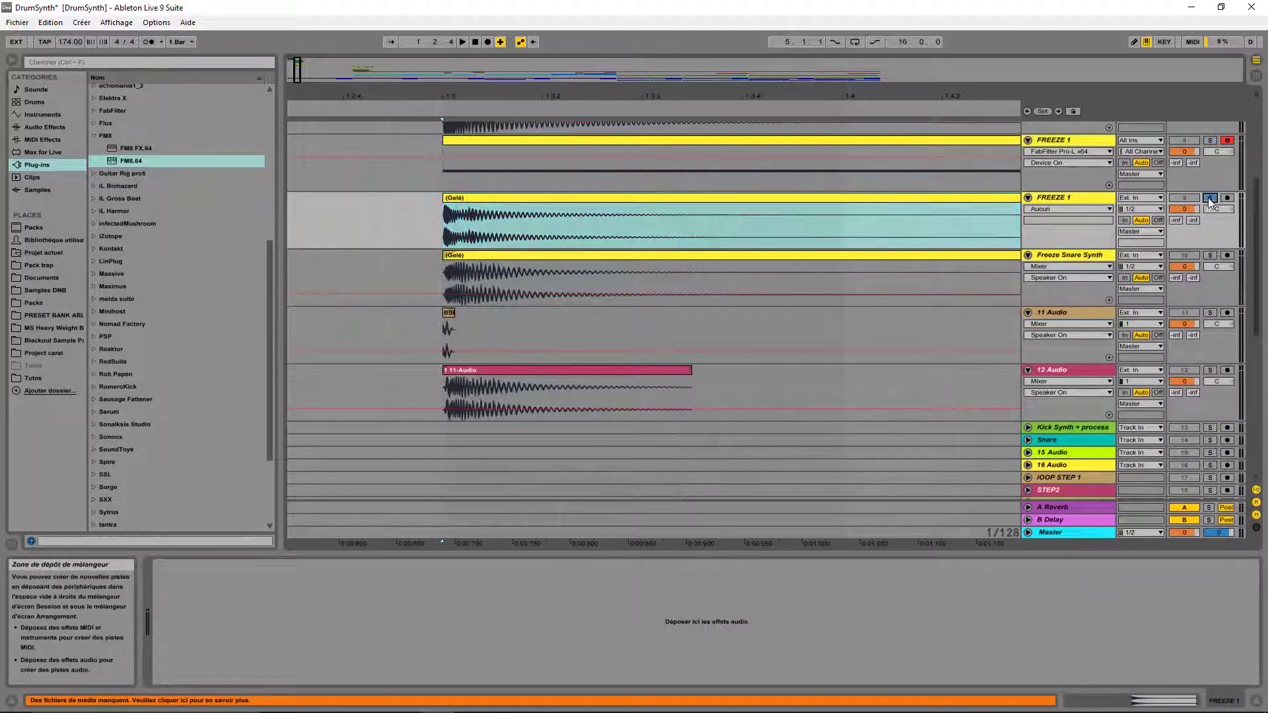
left_click(793, 298)
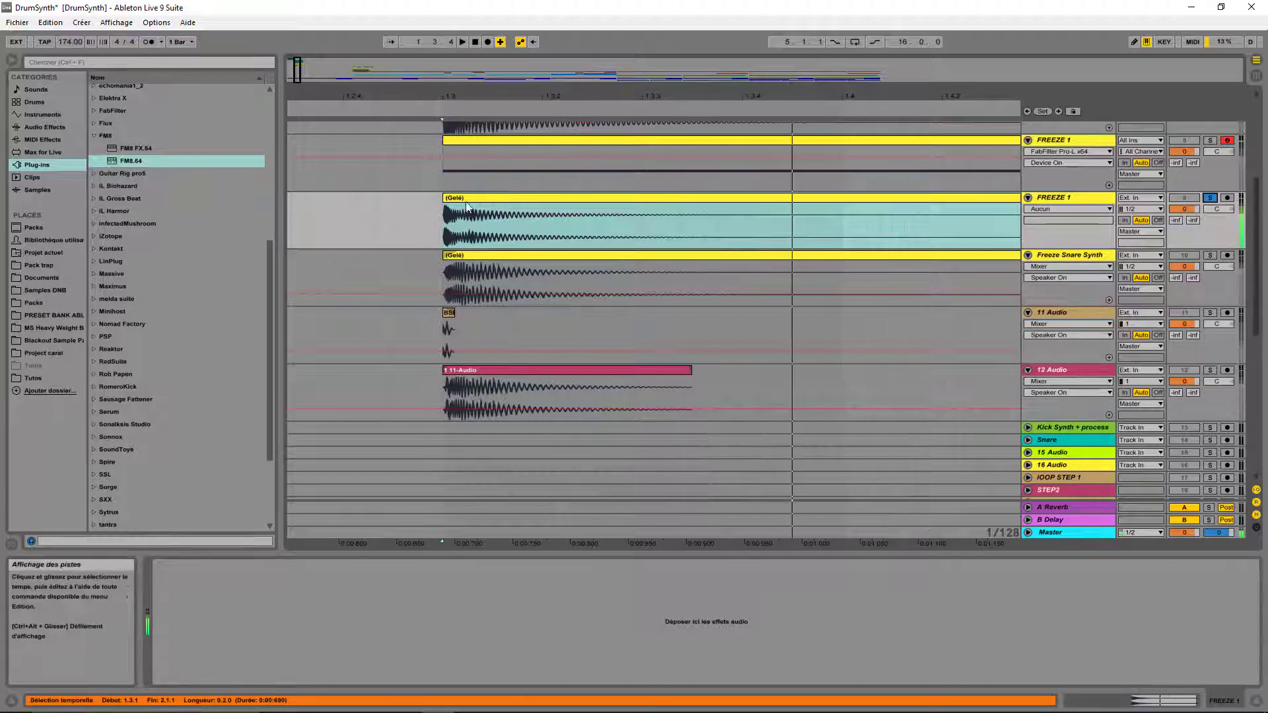
left_click(469, 198)
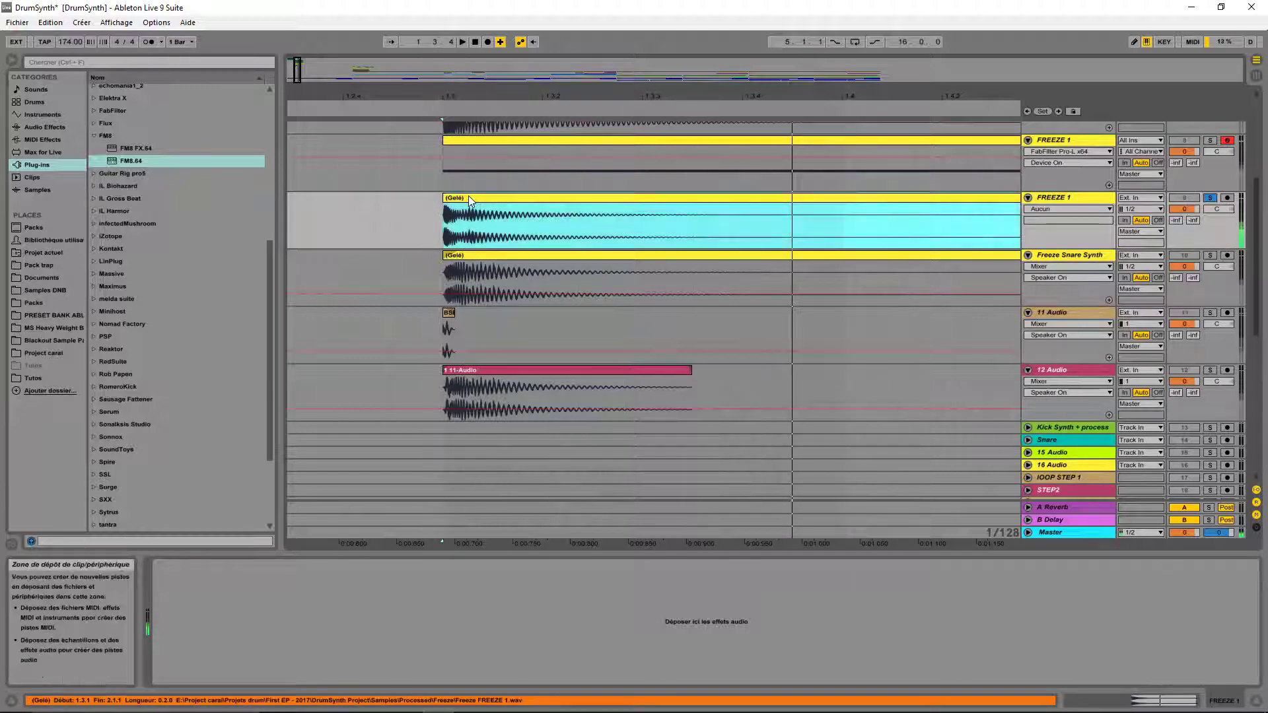
double_click(520, 217)
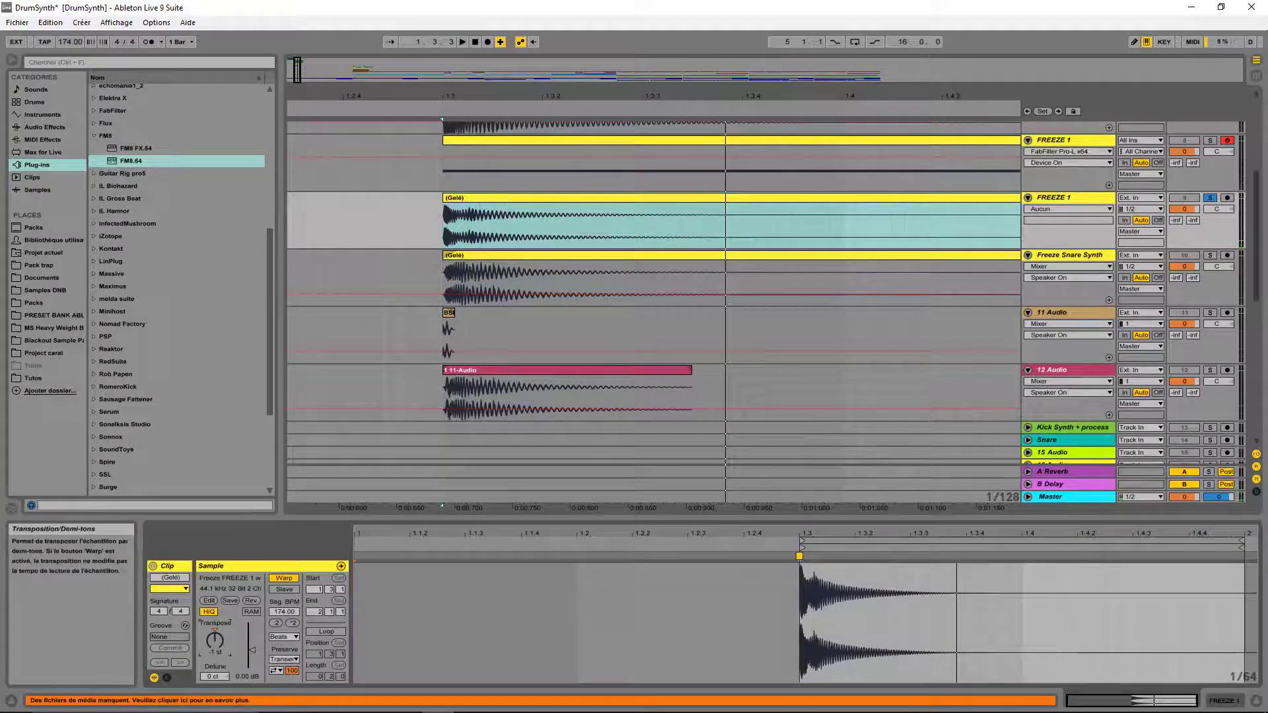
left_click_drag(214, 640, 215, 666)
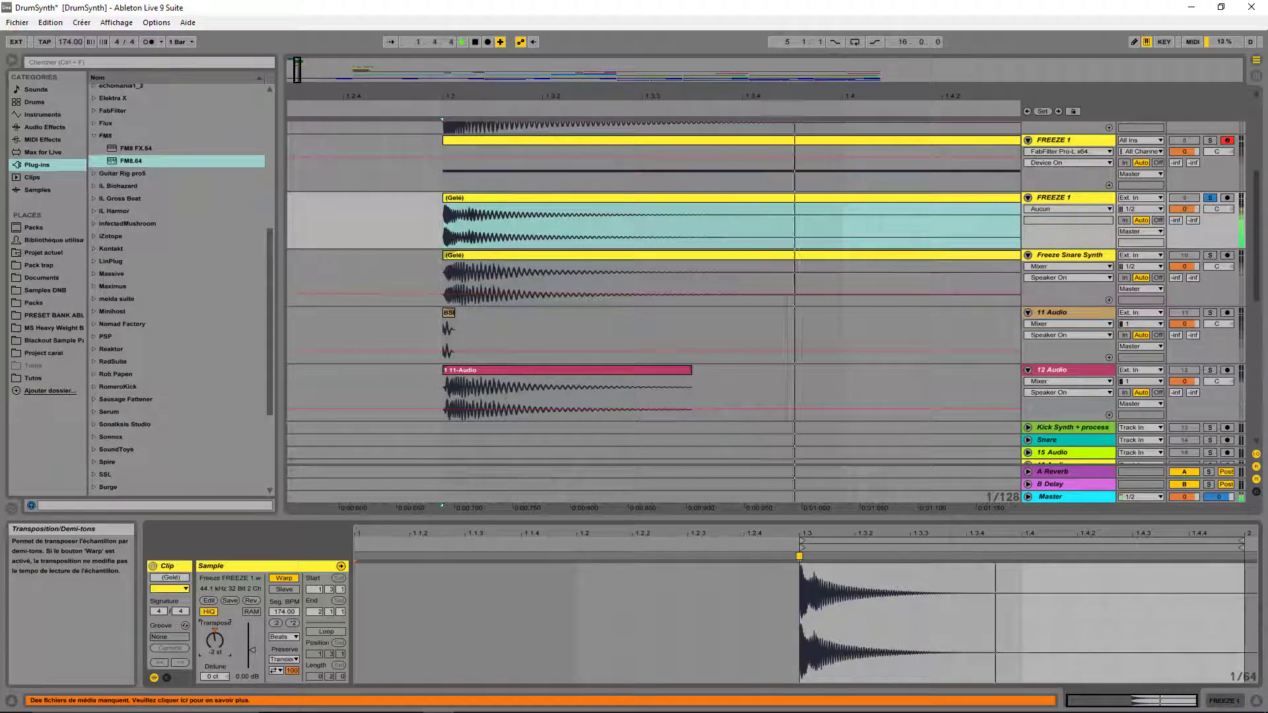
Compare the flattened FREEZE 1 snare with the Freeze Snare Synth clip by soloing each track in turn during playback
left_click(470, 199)
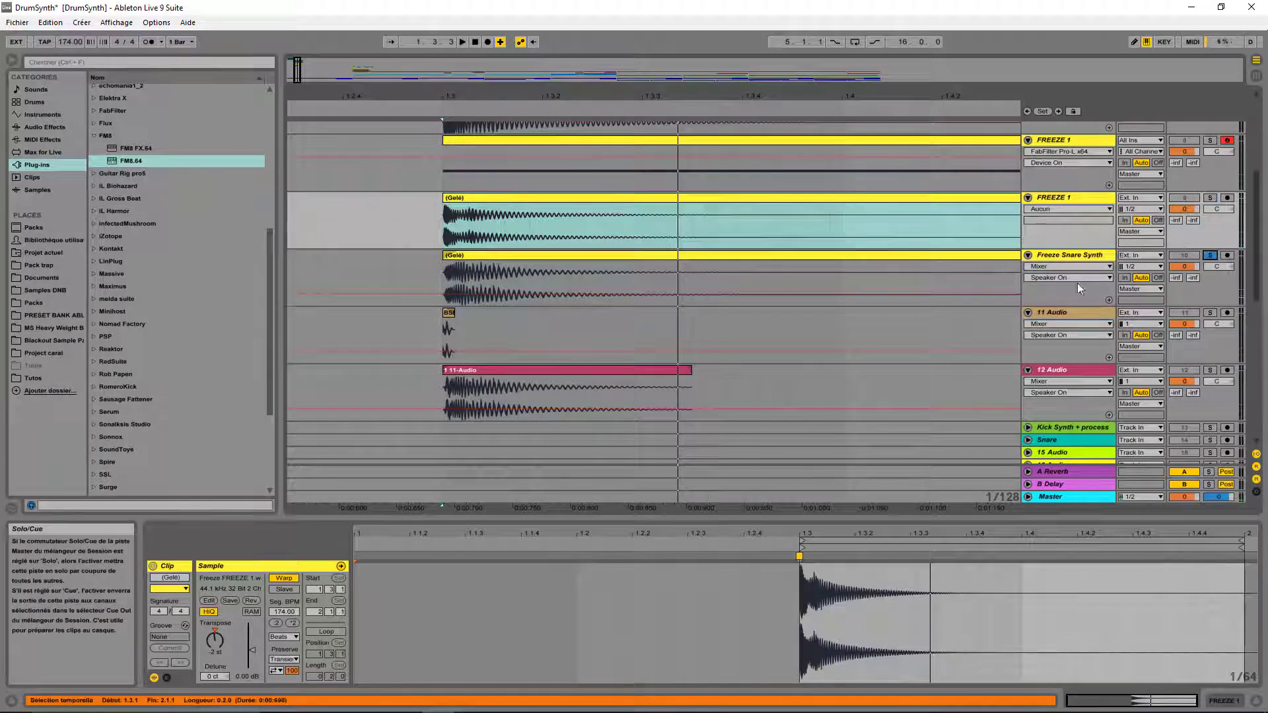
left_click(559, 257)
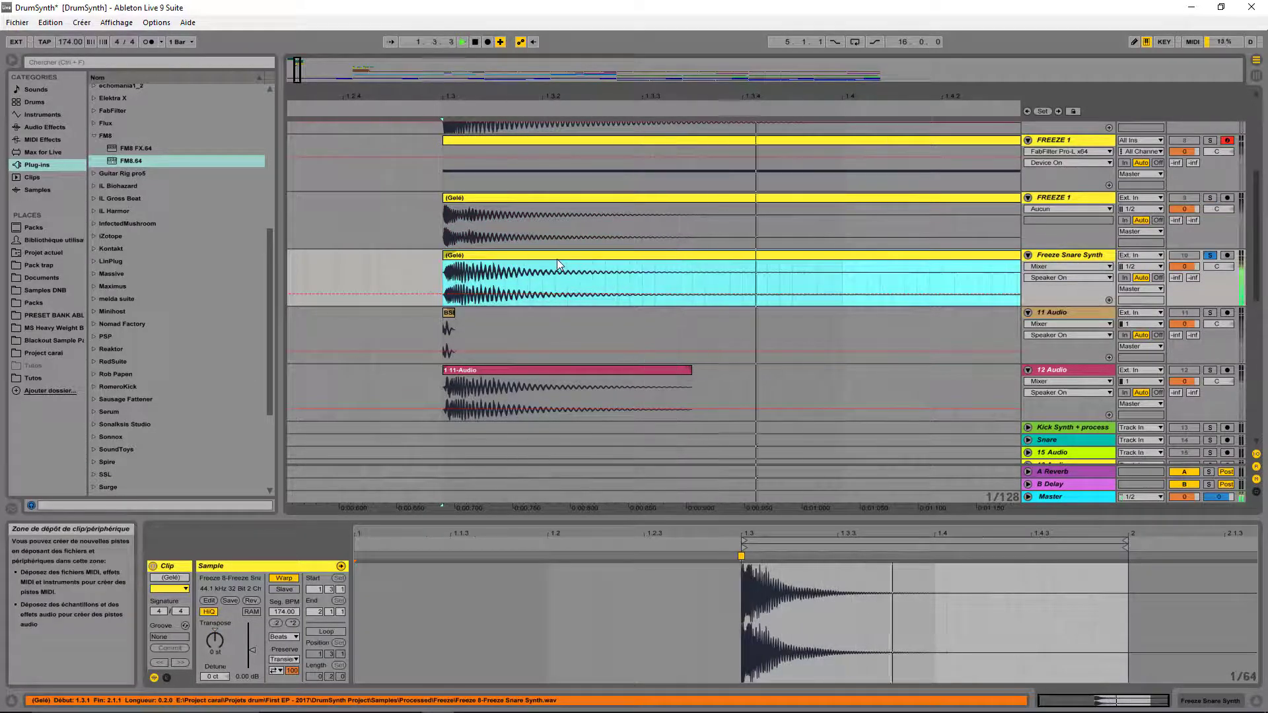
left_click(554, 198)
left_click(1211, 198)
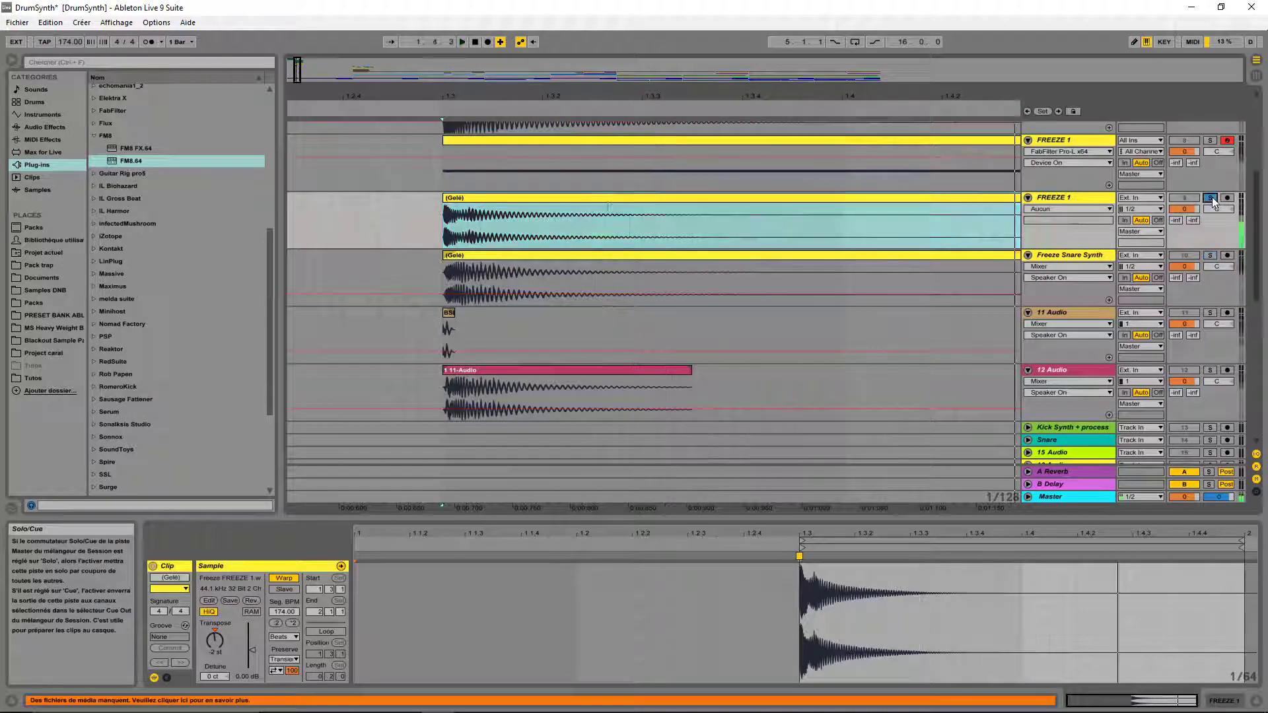
left_click(1212, 257)
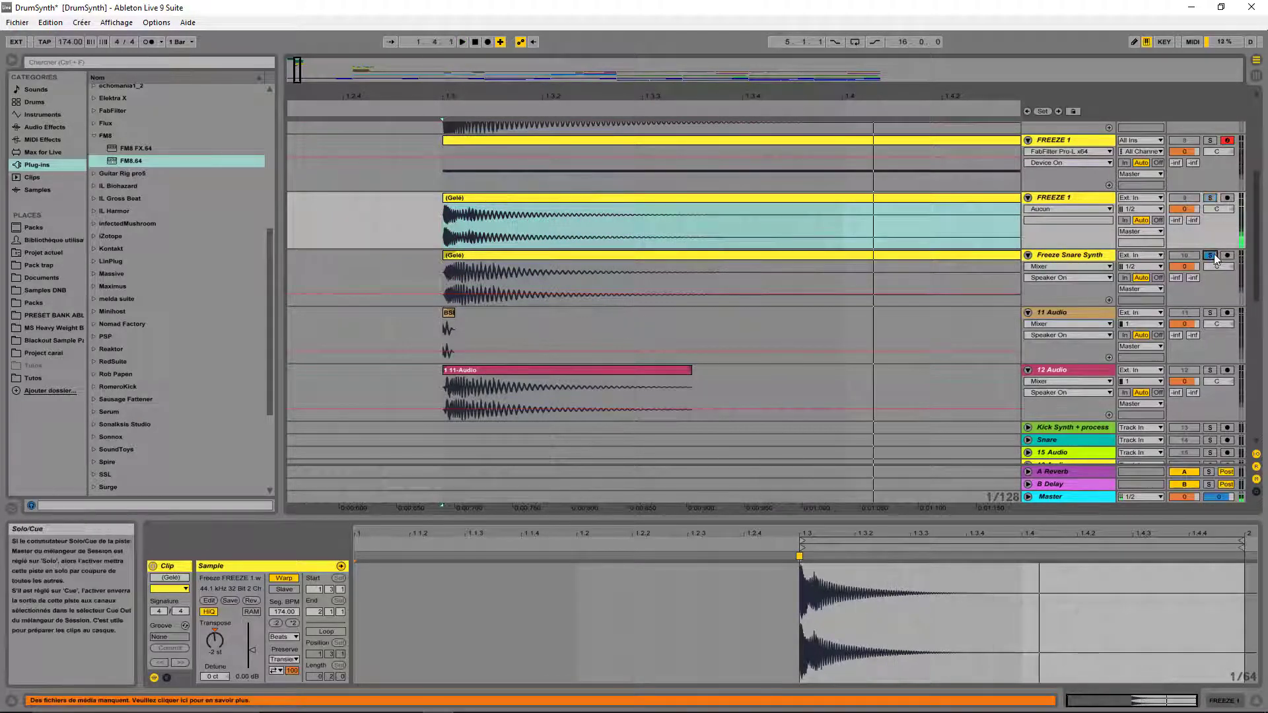
left_click(1212, 198)
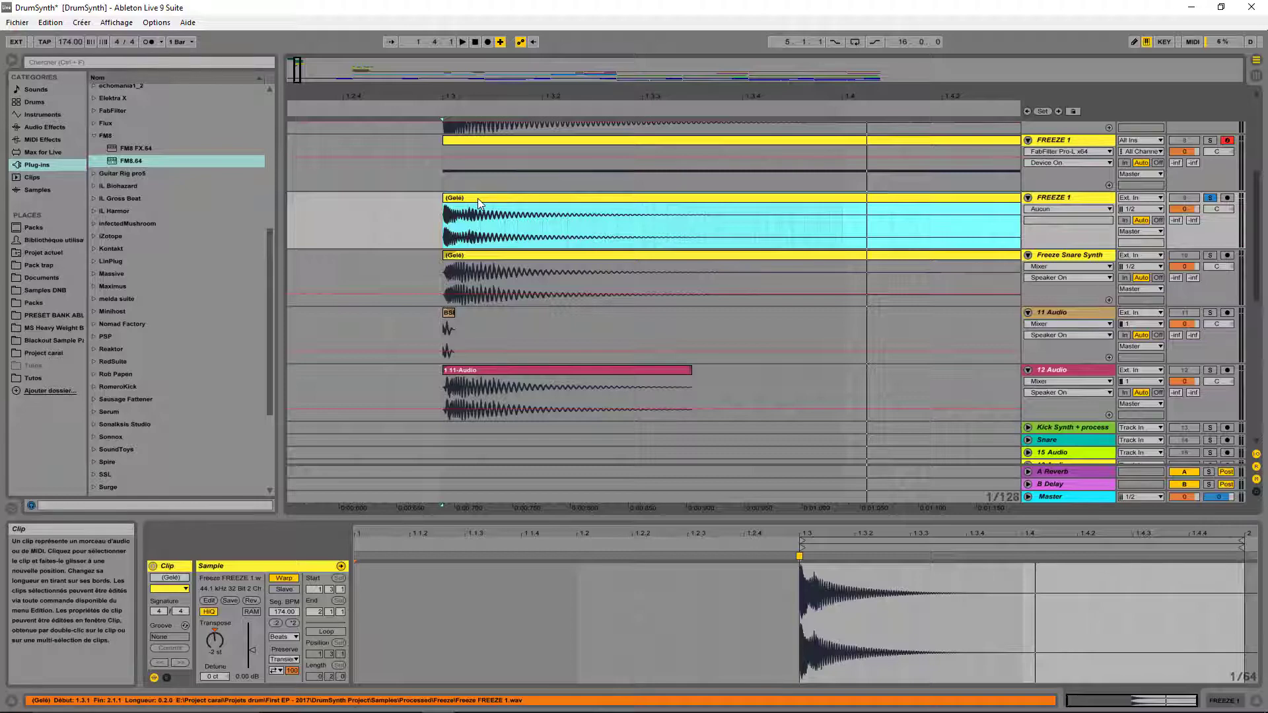
left_click(450, 311)
left_click(479, 202)
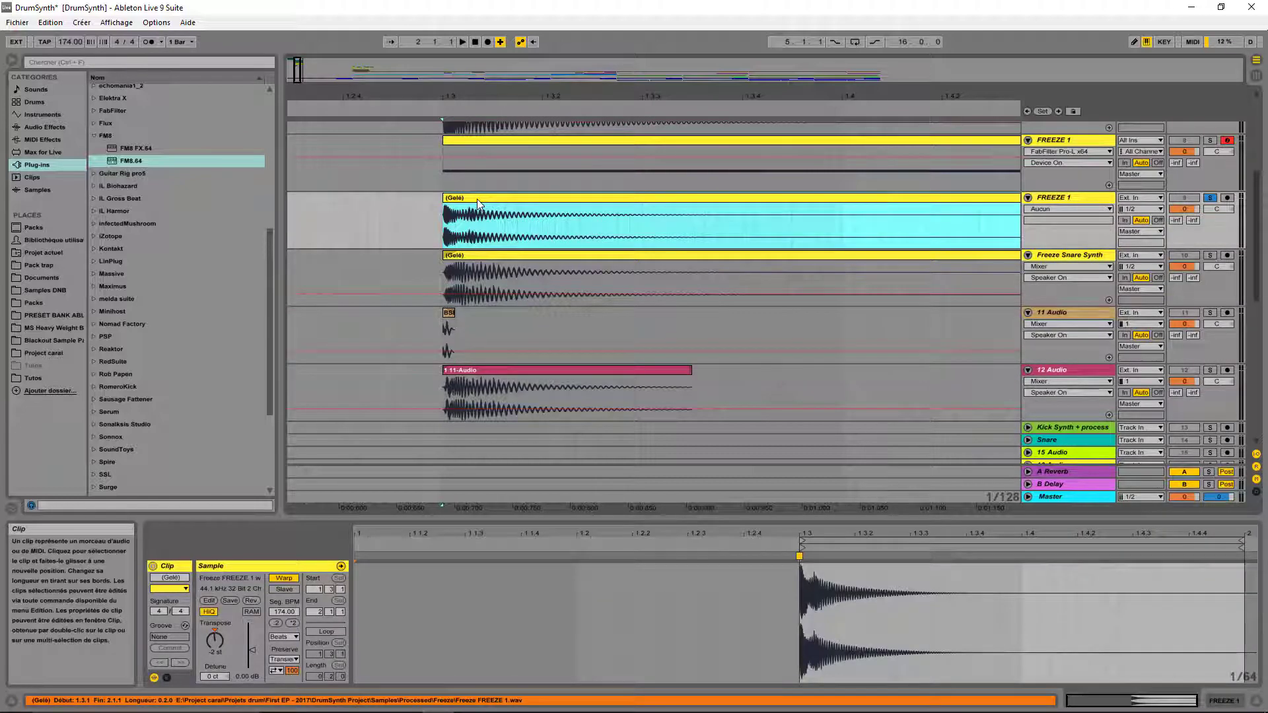
left_click(447, 314)
left_click(479, 204)
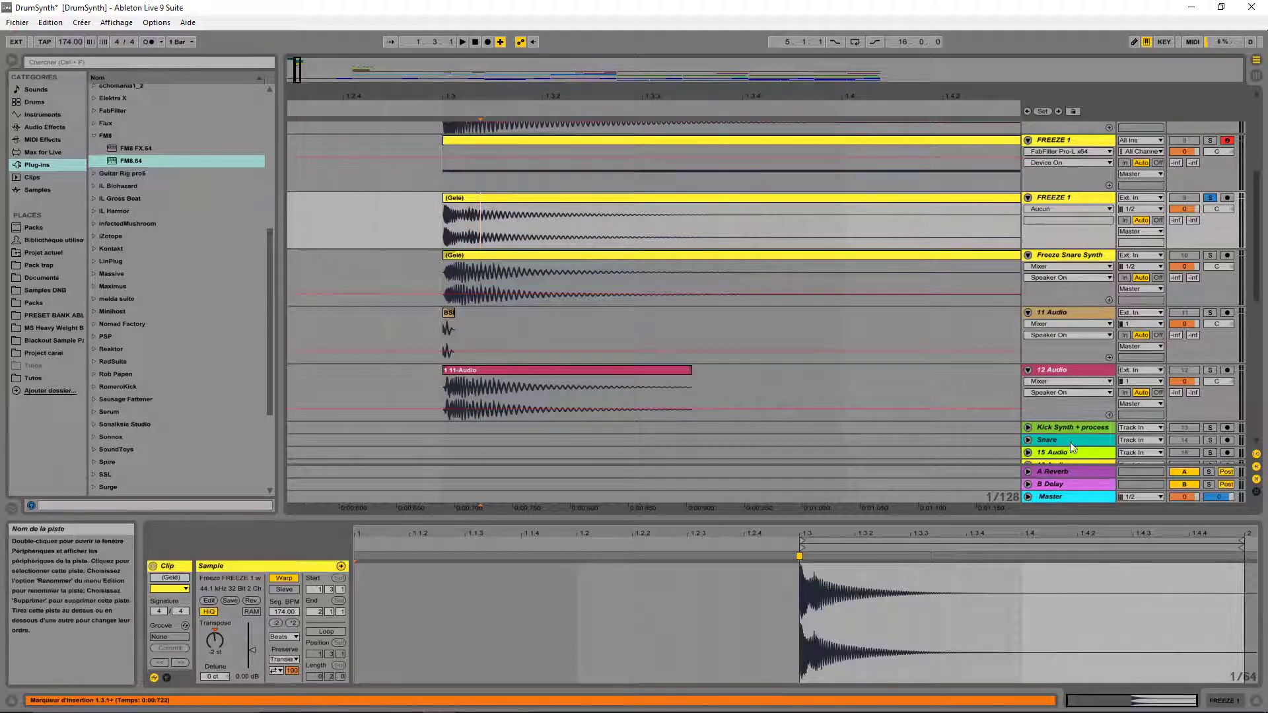
Fold the 11 Audio track and audition the flattened FREEZE 1 clip against 12 Audio using solo
left_click(1050, 366)
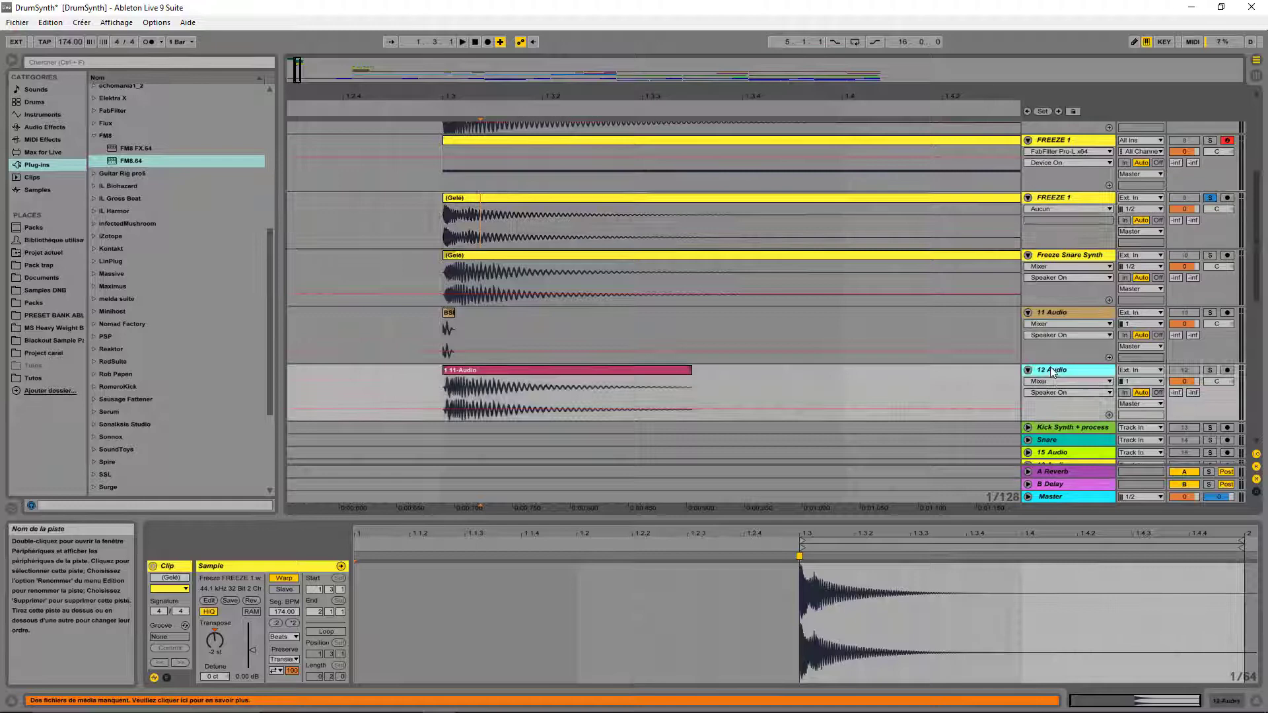
left_click(1052, 314)
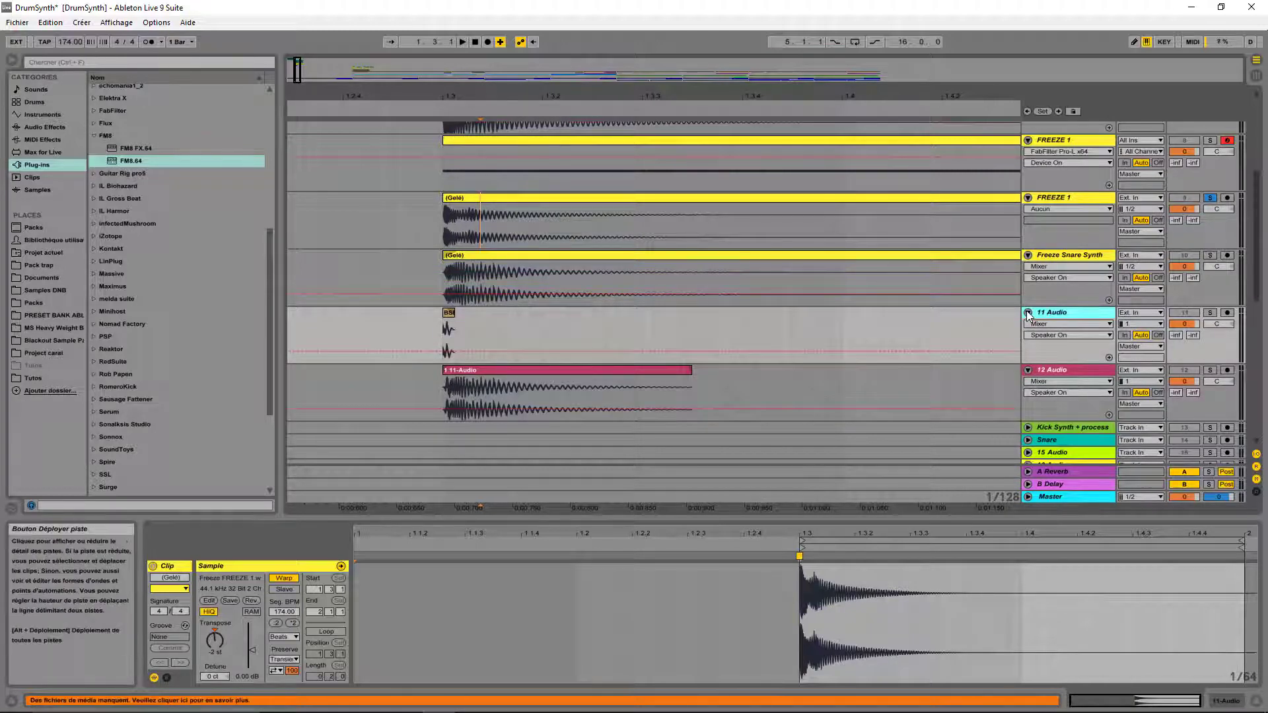
left_click(1028, 312)
left_click(538, 216)
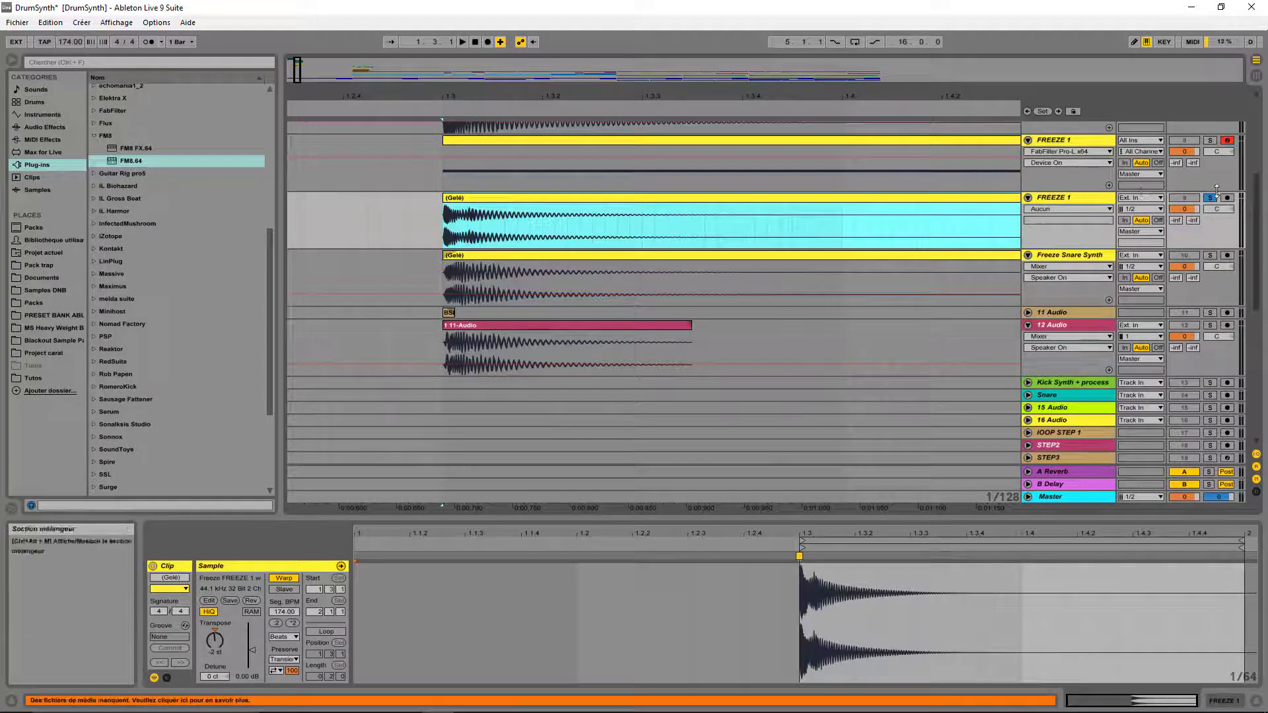
key("space")
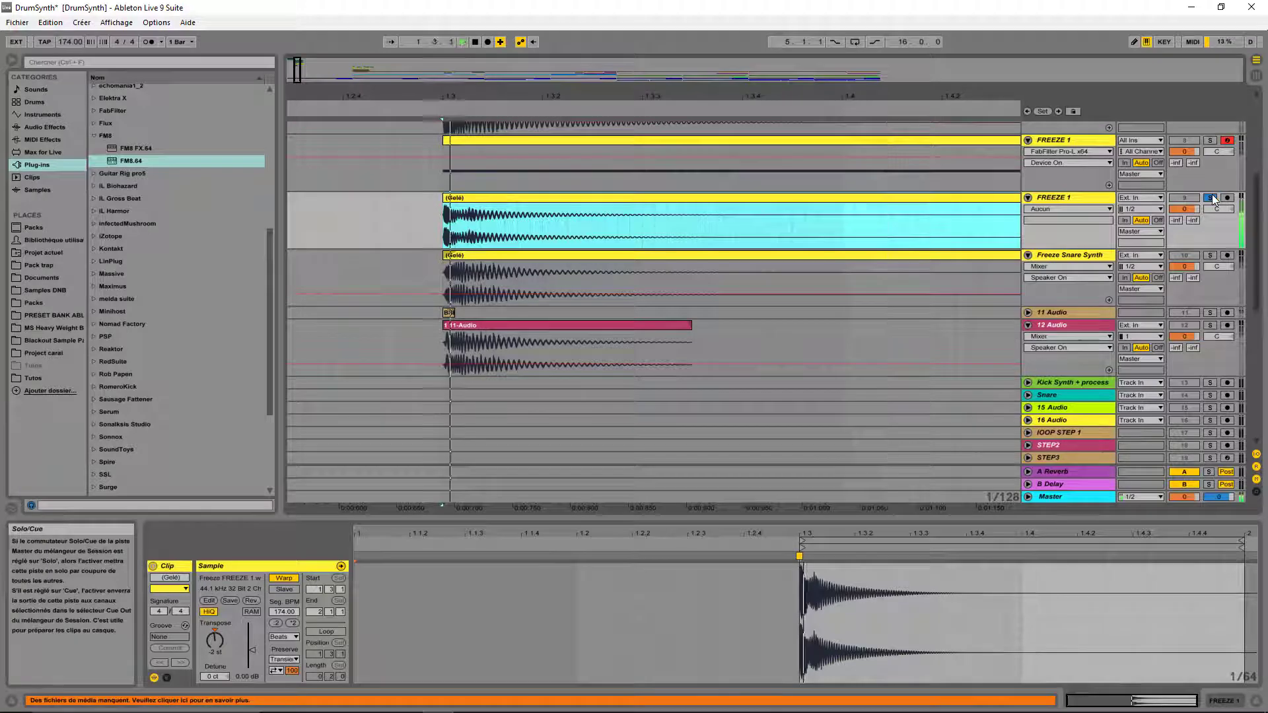
left_click(1210, 325)
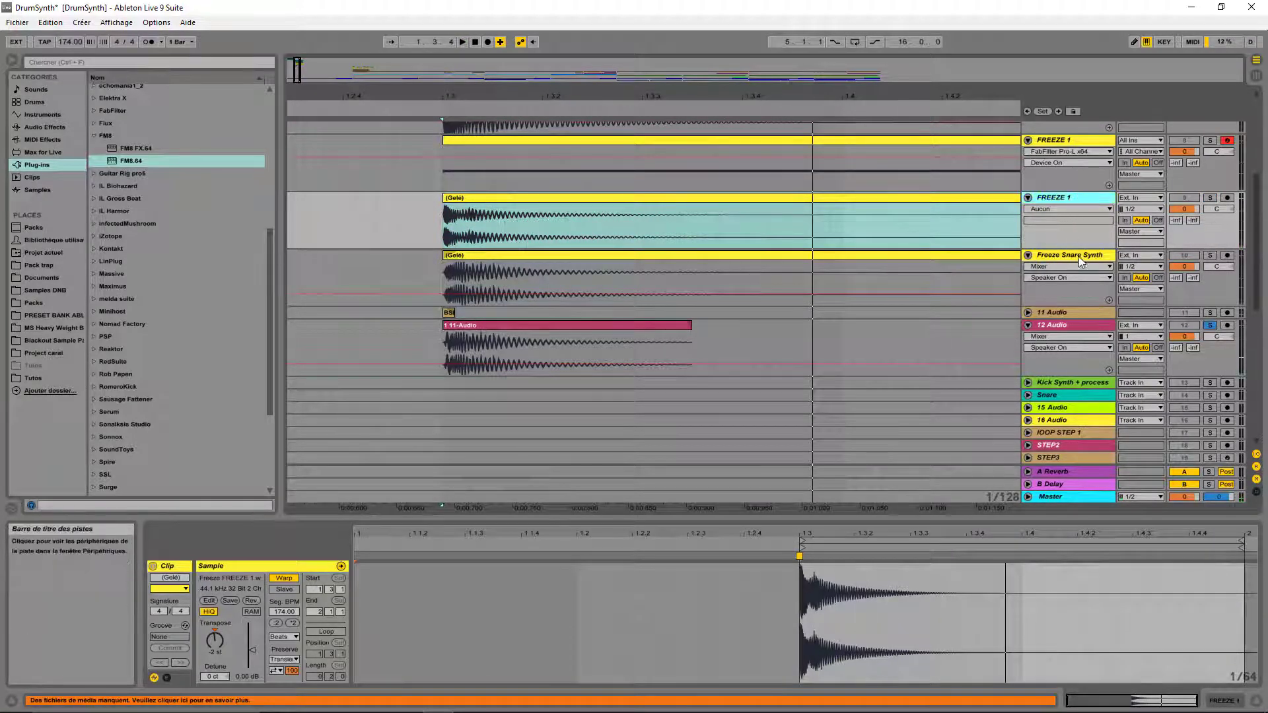
Solo the flattened FREEZE 1 and Freeze Snare Synth tracks together and play the layered snare from the clips' start
left_click(1210, 198)
left_click(1210, 255, "ctrl")
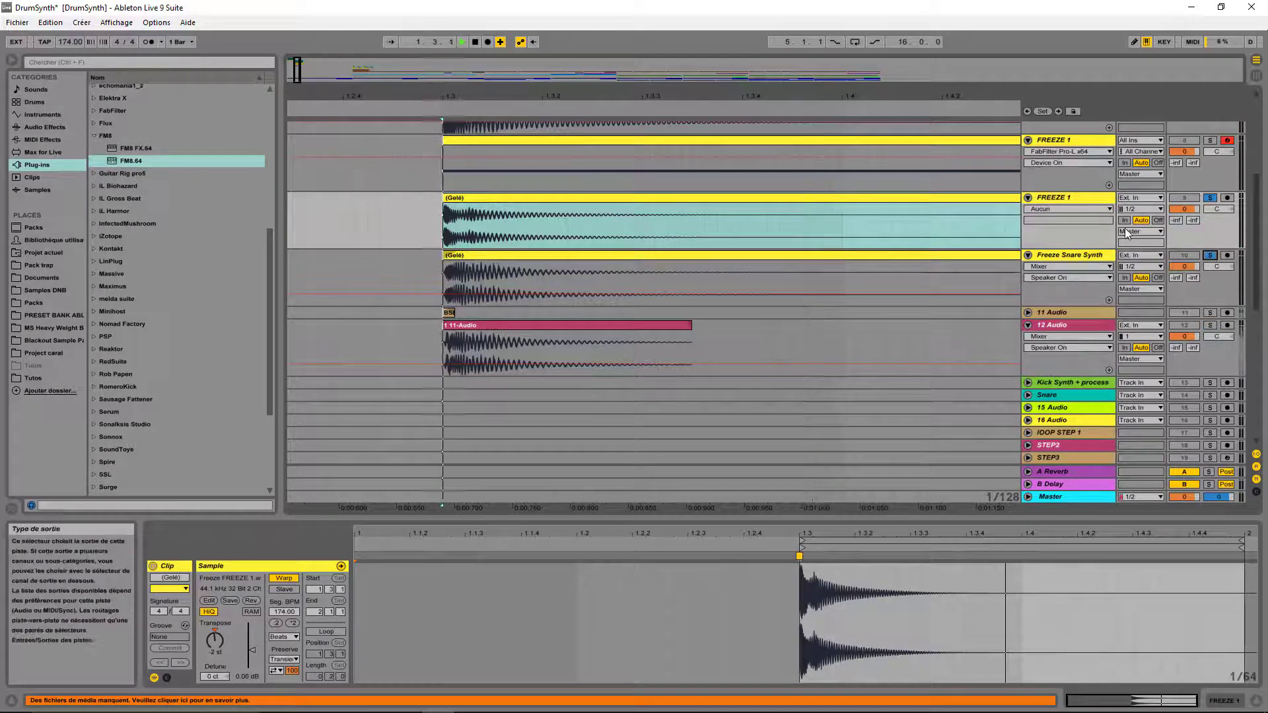
left_click_drag(444, 99, 444, 138)
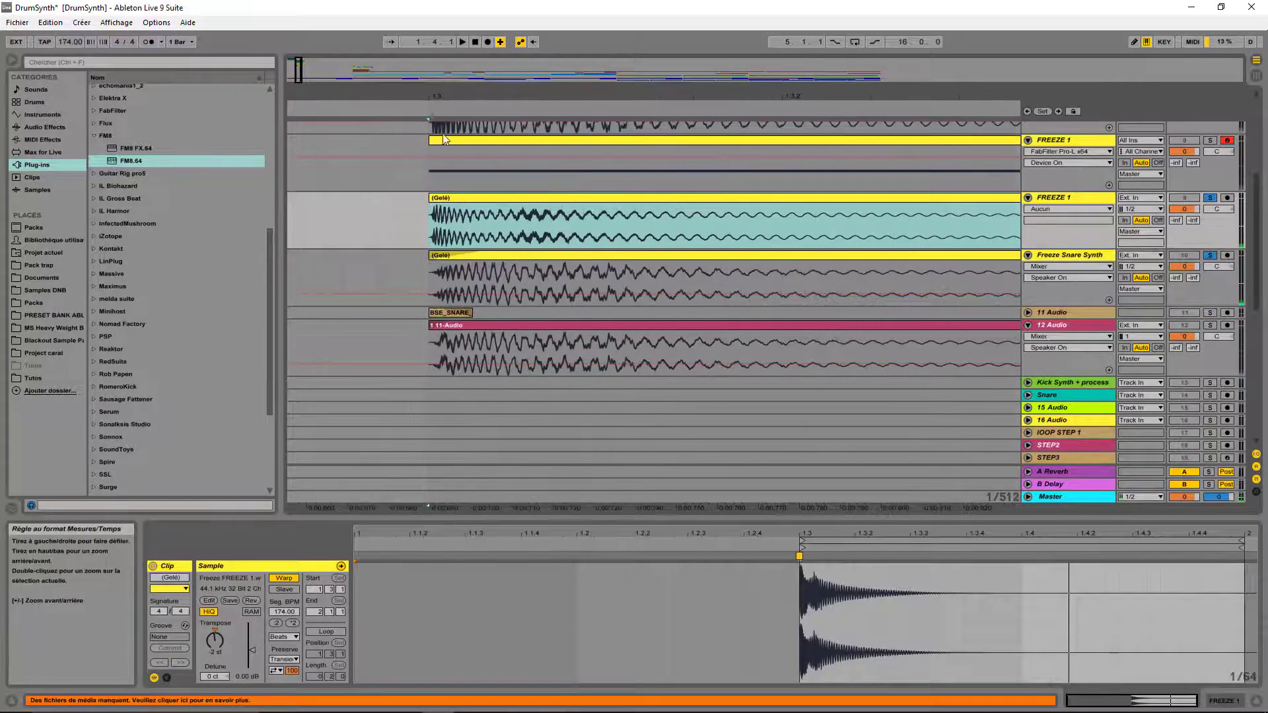
Show the fades on the Freeze Snare Synth clip and shape a gradual fade-in about 60 ms long
left_click(473, 258)
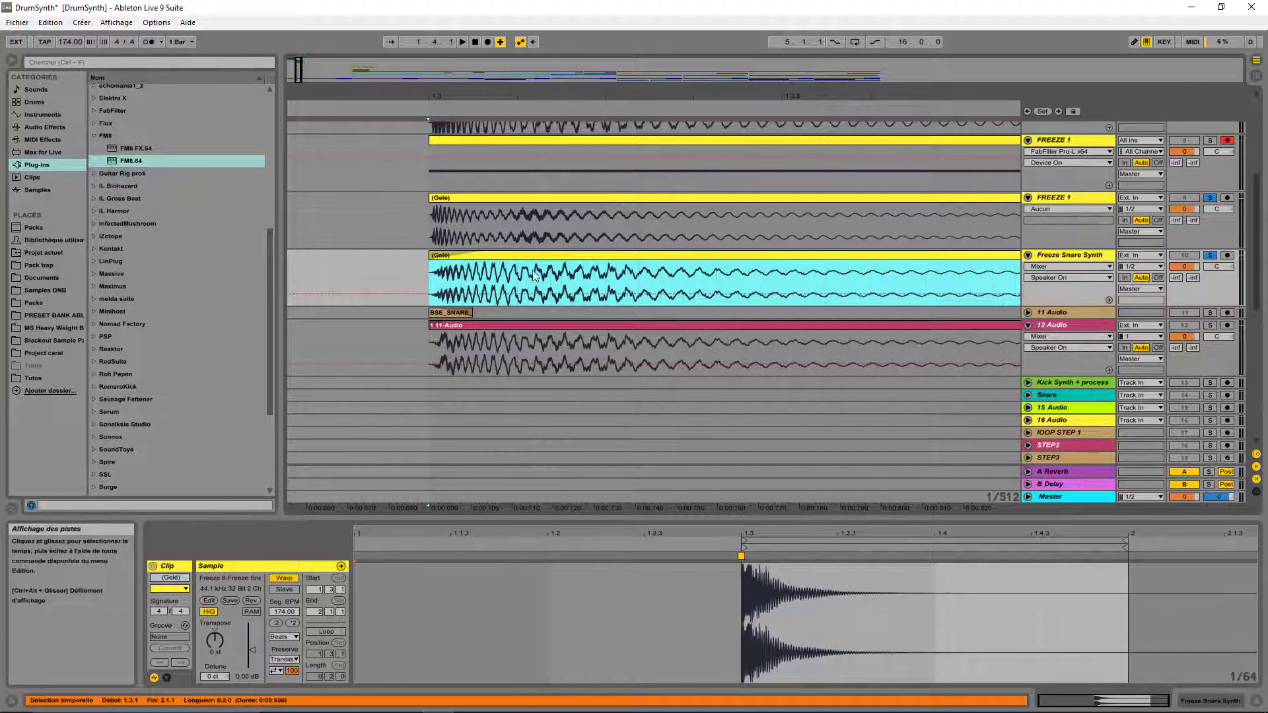
left_click(395, 274)
right_click(393, 264)
left_click(415, 294)
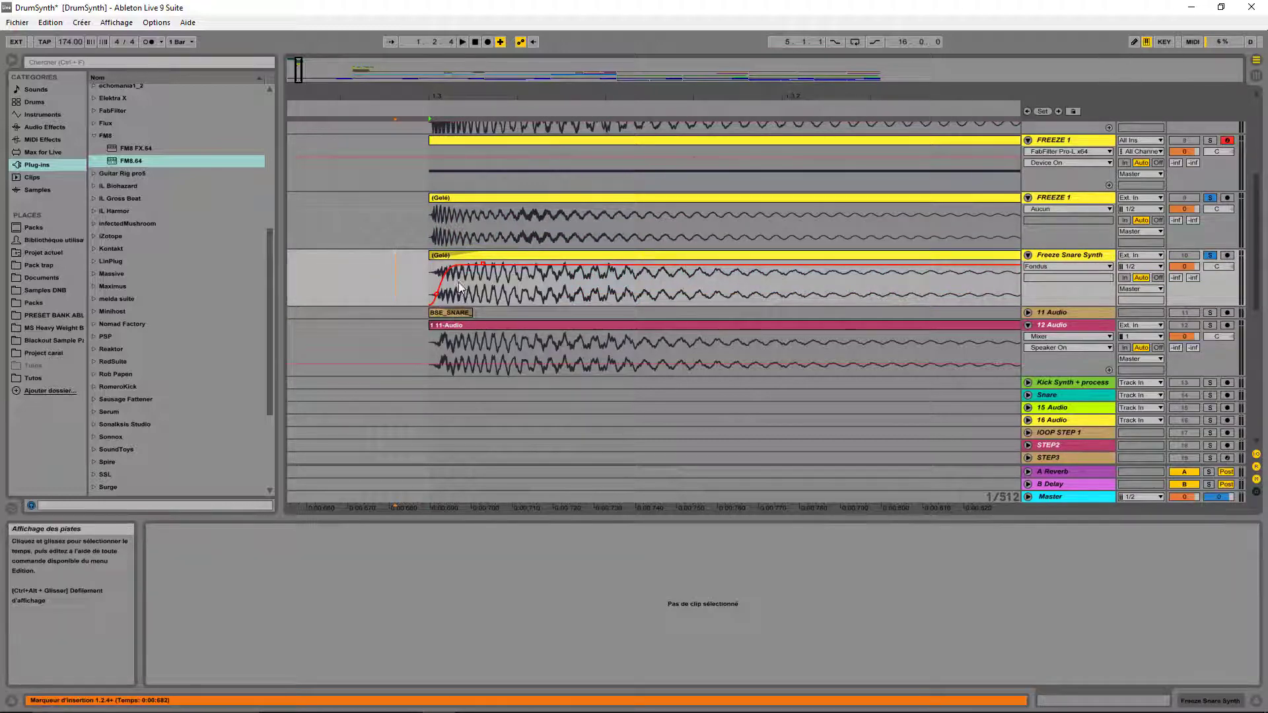
left_click_drag(460, 288, 441, 298)
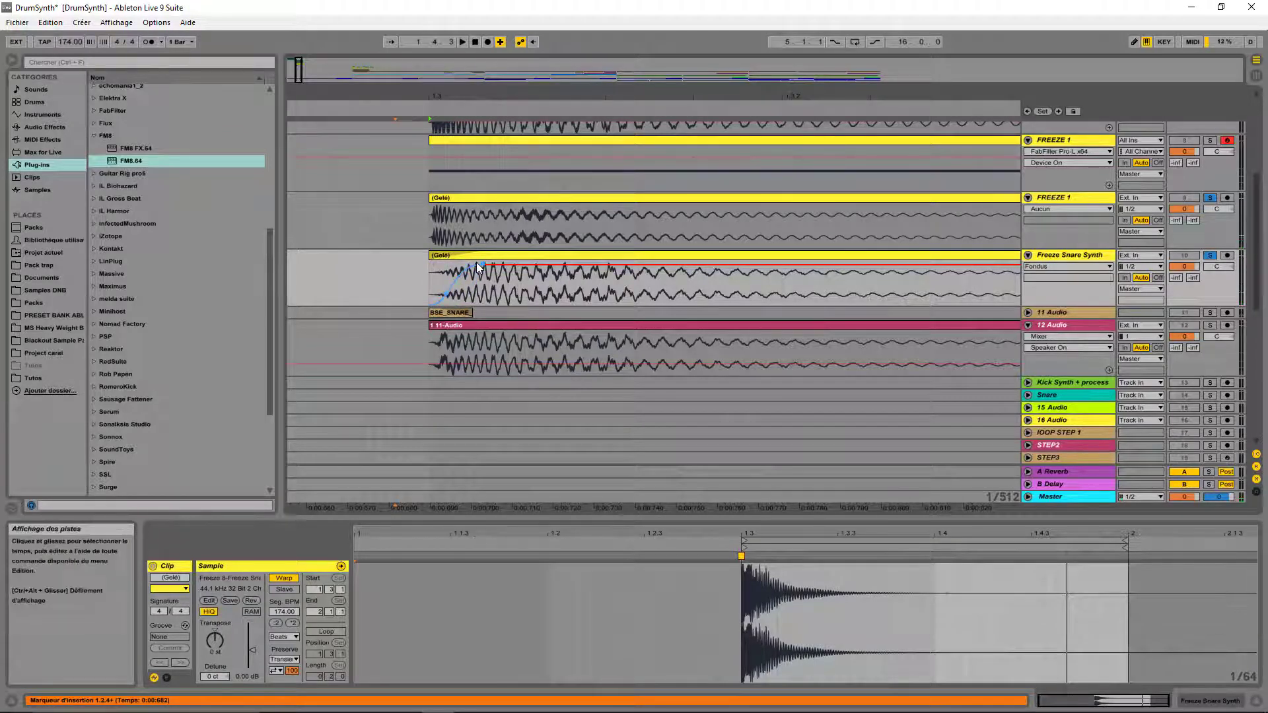
left_click_drag(486, 263, 684, 284)
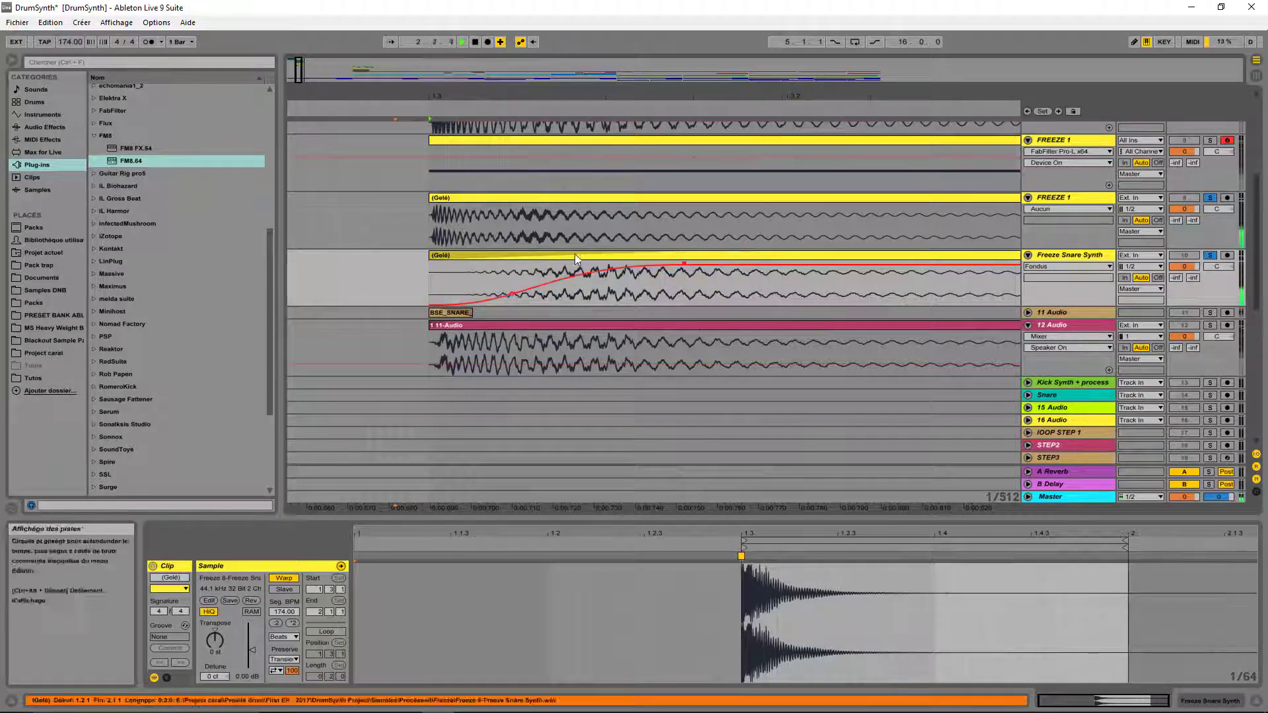
Transpose the Freeze Snare Synth clip by 1 st, auditioning it alone and layered with the flattened FREEZE 1 track
left_click(573, 253)
left_click(1211, 257)
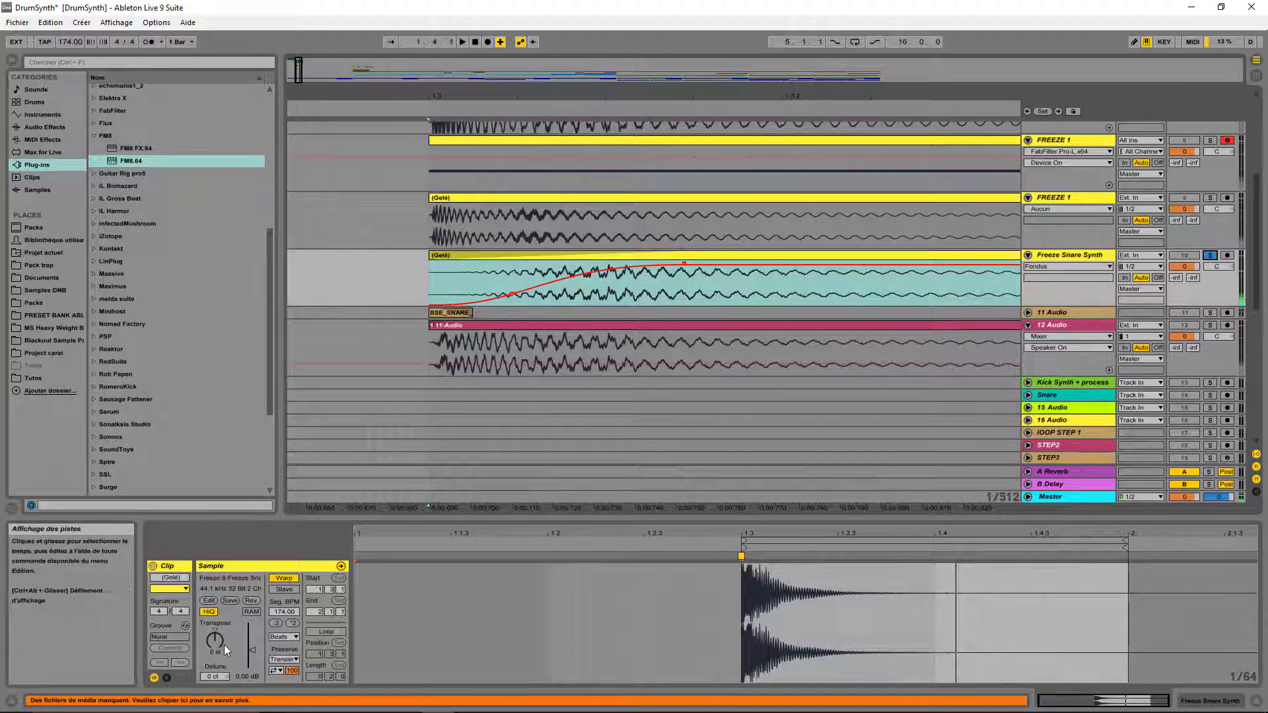
key("space")
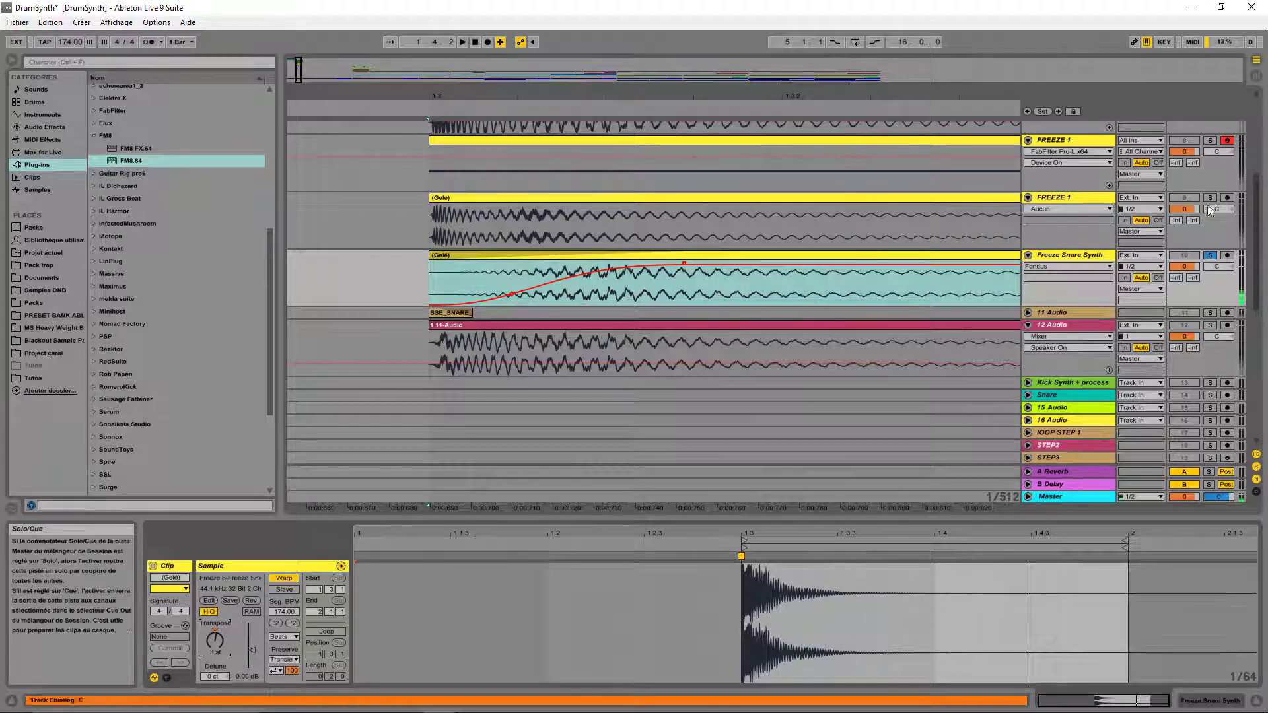
left_click(1209, 198)
left_click(1209, 255)
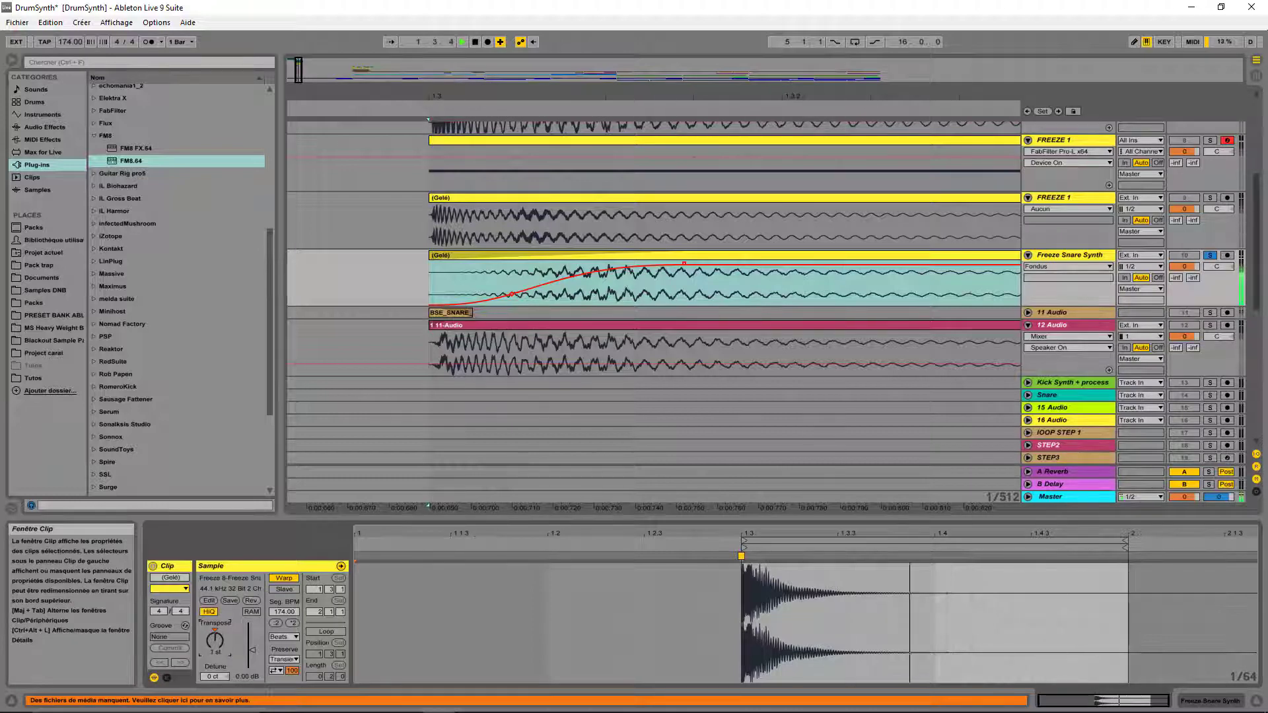
key("space")
left_click(1210, 197)
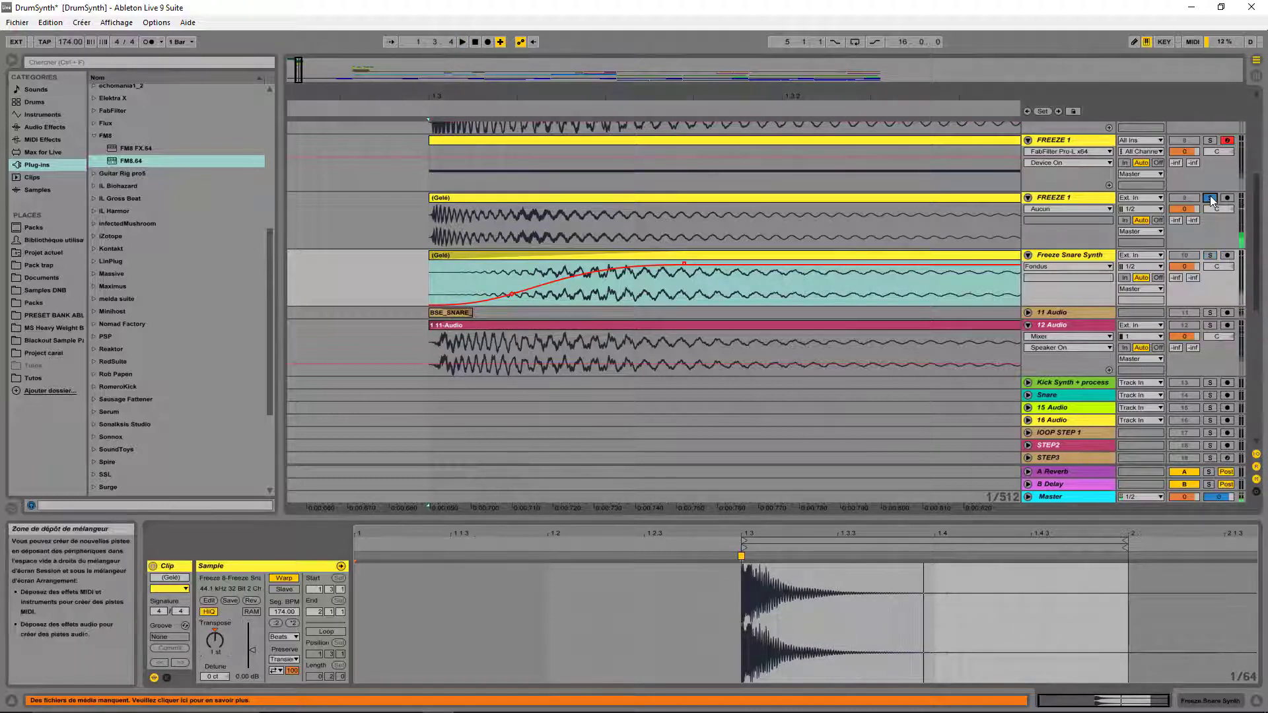
left_click(1209, 255, "ctrl")
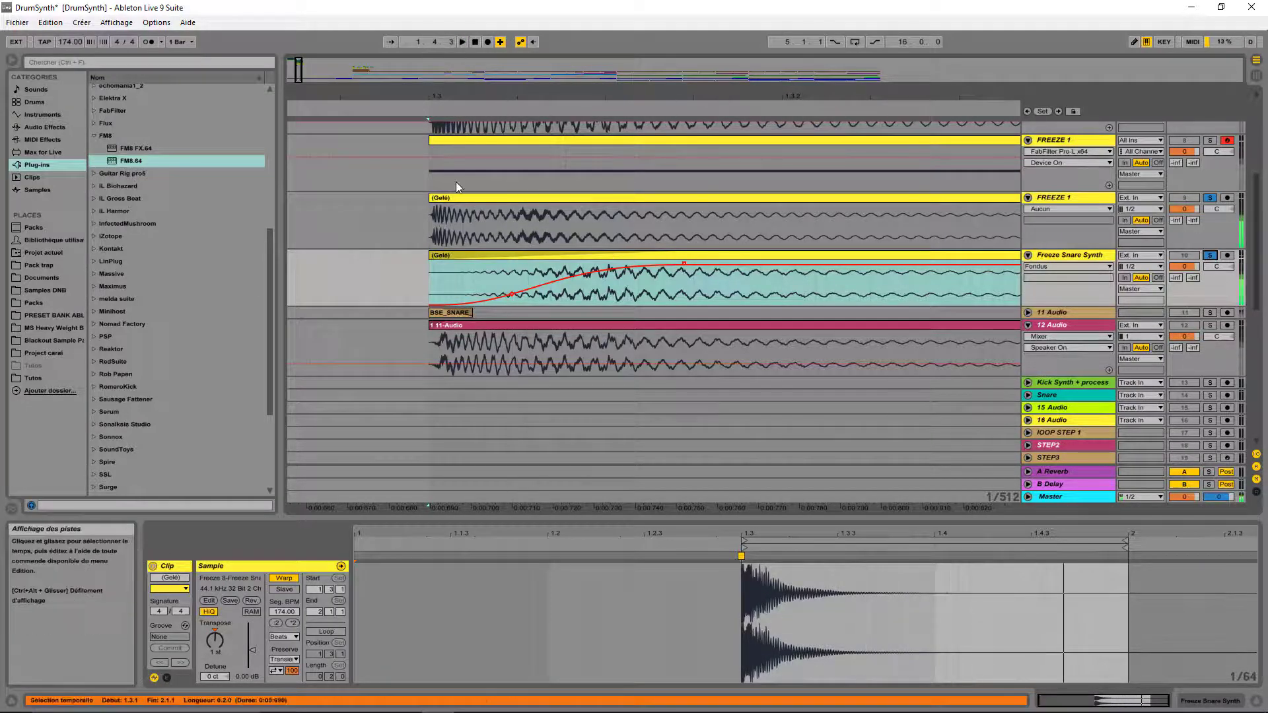
Show the fades on the flattened FREEZE 1 clip, trim its end to 1.3.3 and add a long fade-out
scroll(526, 95, "down", 5)
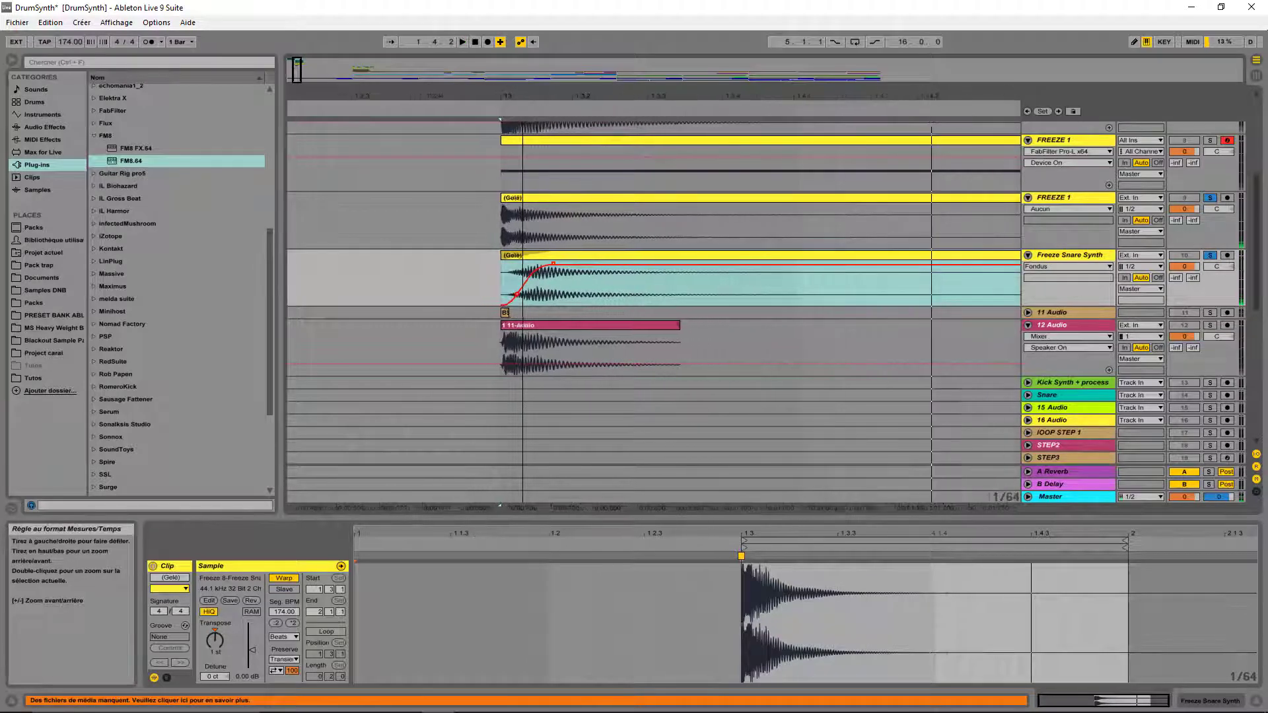
key("space")
right_click(877, 211)
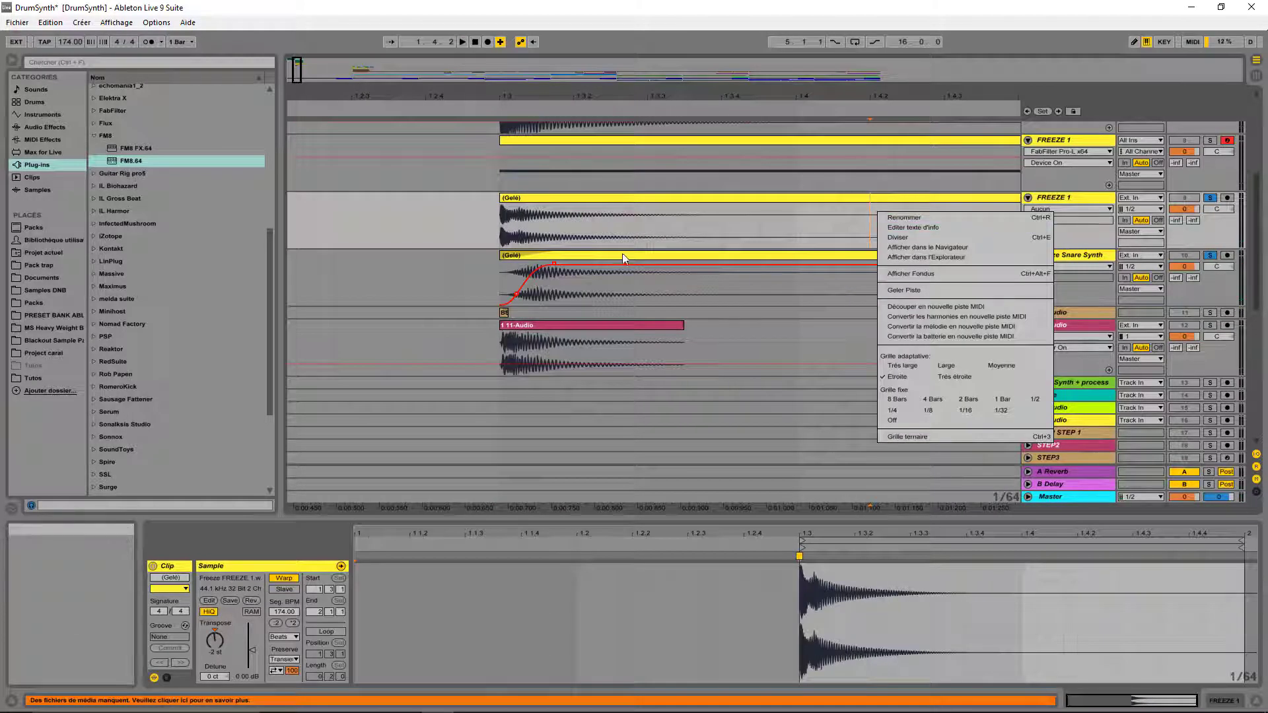
left_click(911, 273)
scroll(807, 94, "down", 2)
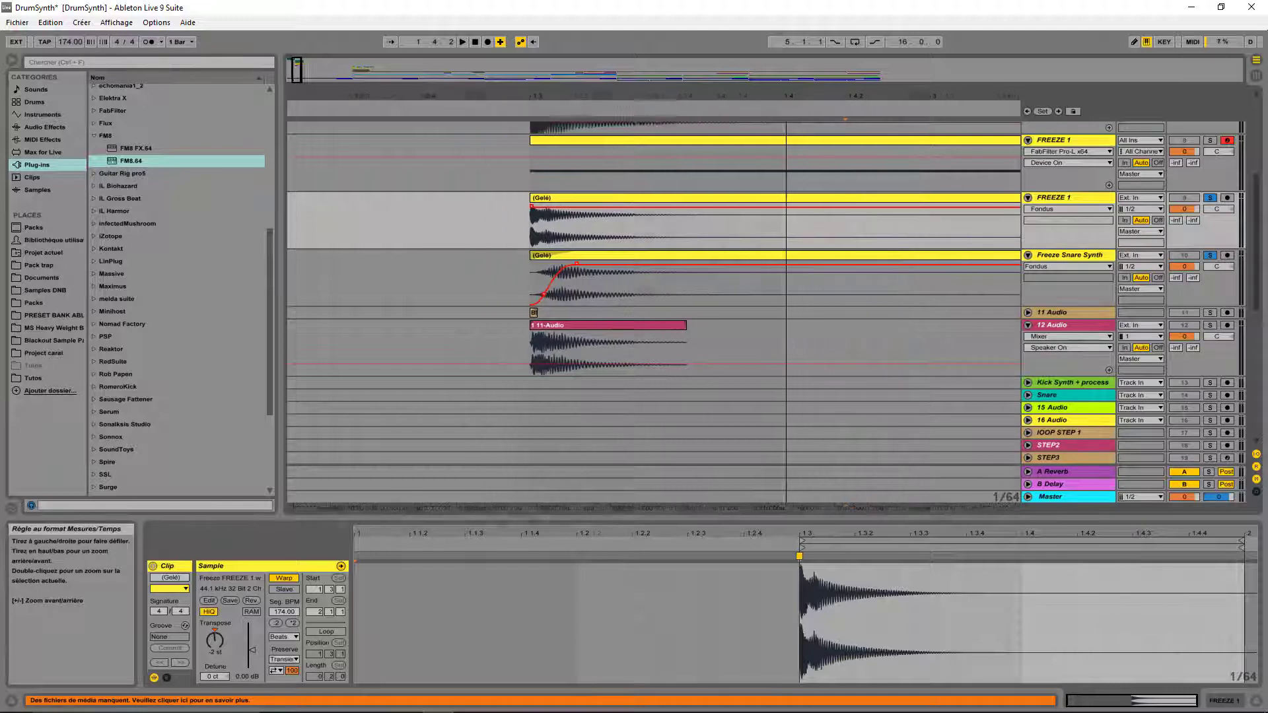
left_click_drag(982, 196, 493, 215)
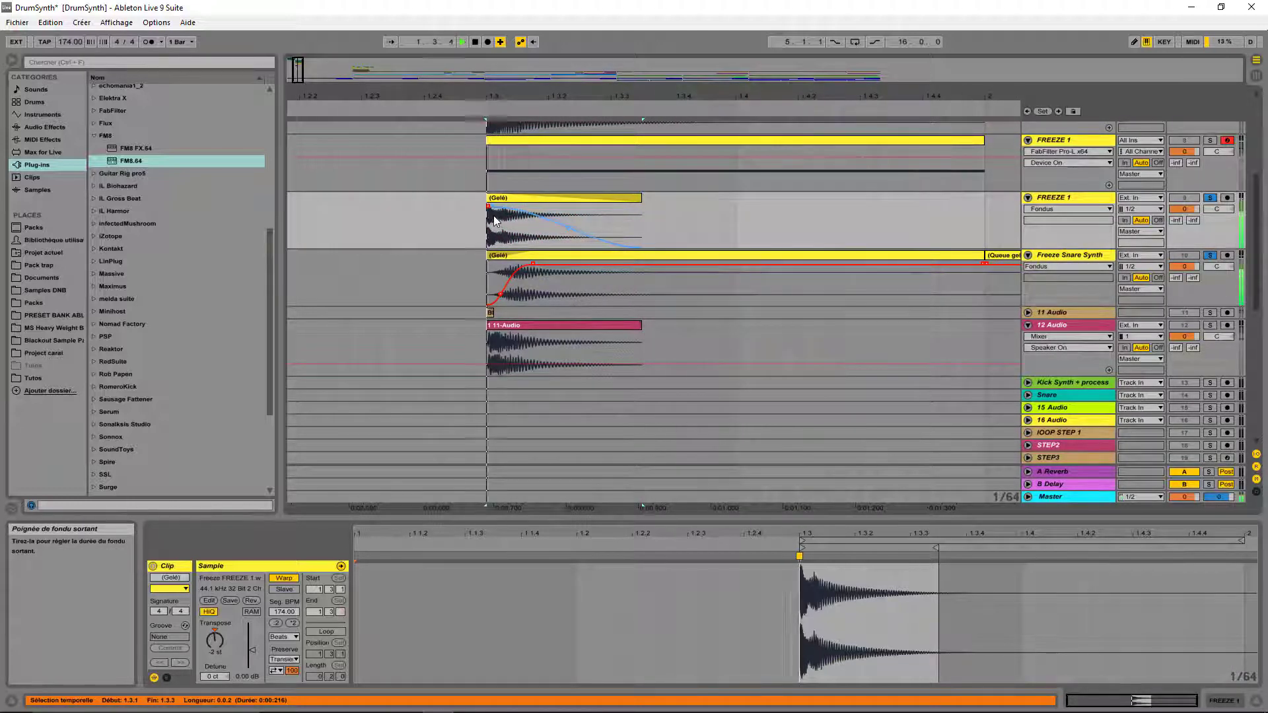
Try a longer fade-in of about 70 ms with a later-rising slope on the Freeze Snare Synth clip and play the layers
left_click_drag(452, 97, 452, 125)
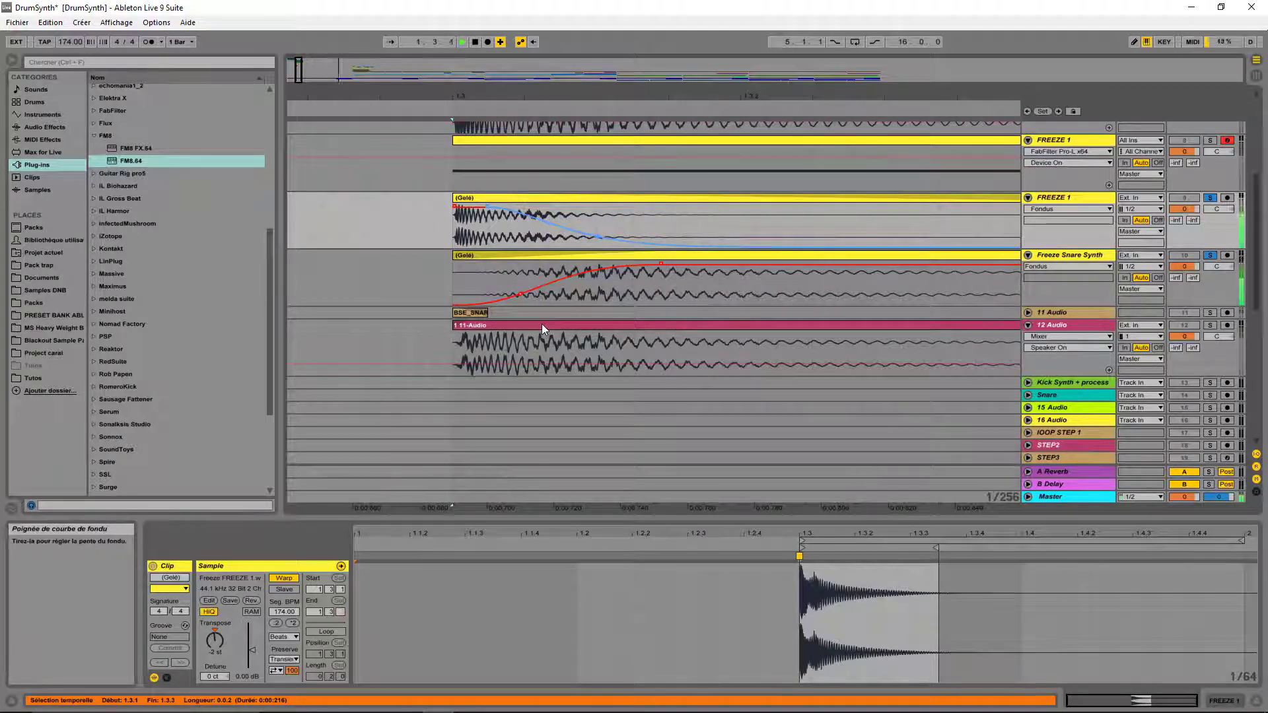
left_click(453, 239)
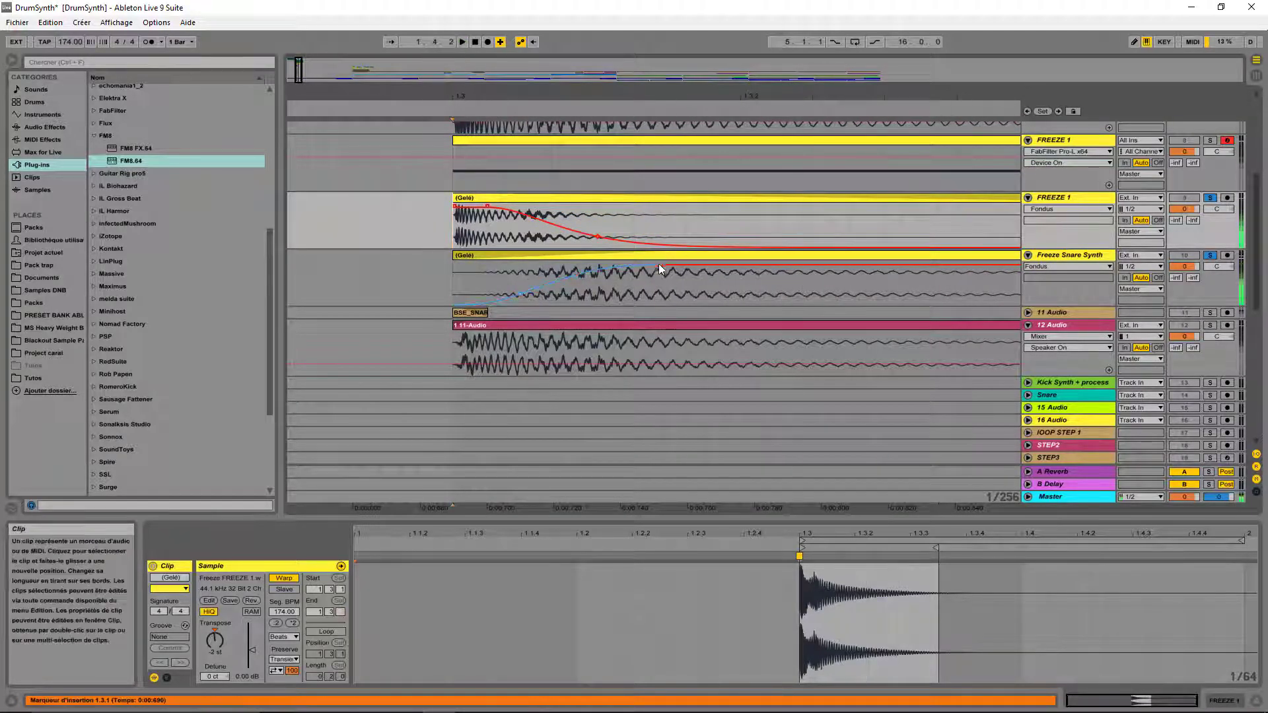
left_click_drag(660, 268, 683, 266)
left_click_drag(502, 288, 576, 362)
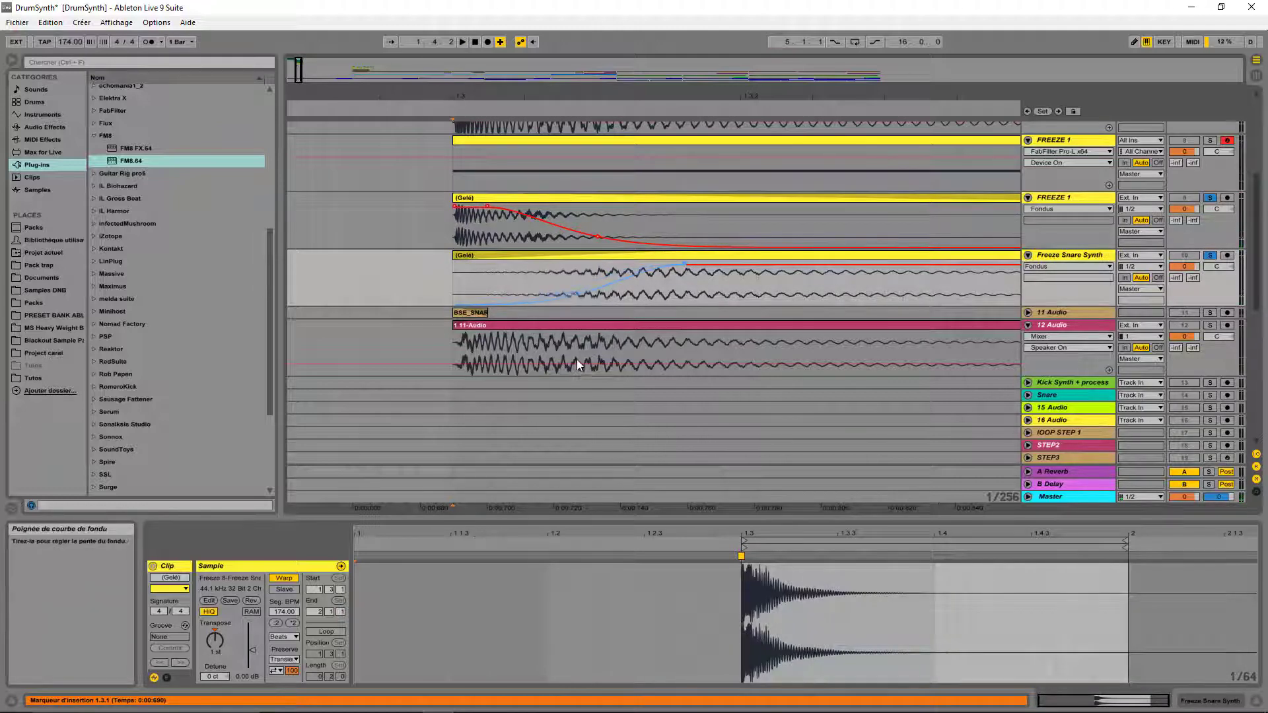
key("space")
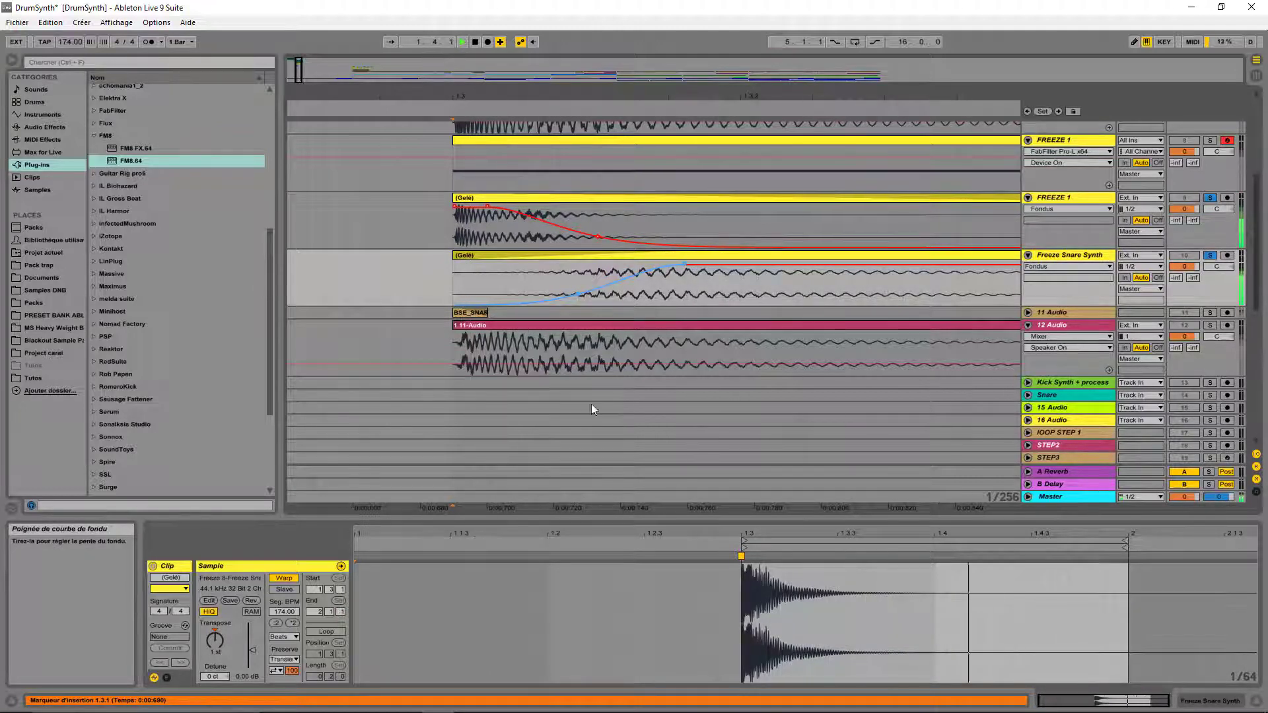
Make the Freeze Snare Synth fade-in rise earlier, shorten it to about 65 ms and audition the tracks using solo
left_click_drag(592, 409, 632, 525)
left_click_drag(661, 614, 576, 386)
left_click_drag(583, 247, 583, 247)
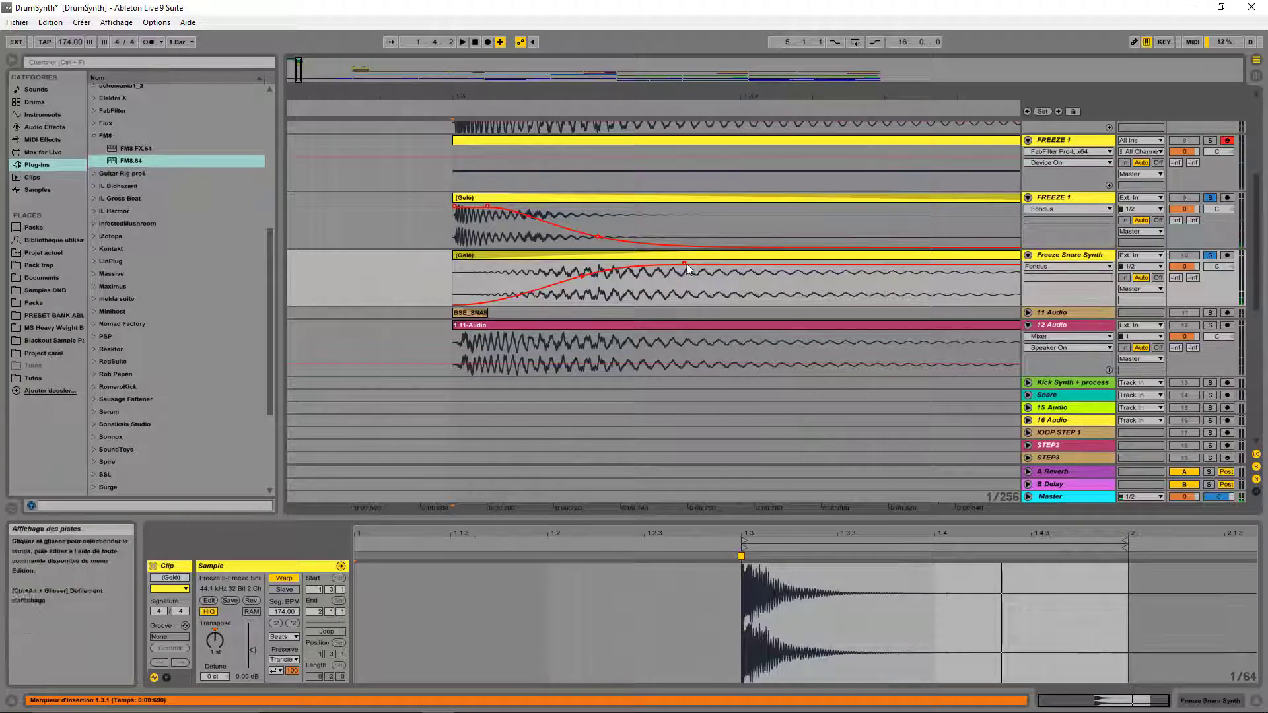
mouse_move(685, 263)
left_mouse_down()
mouse_move(400, 264)
mouse_move(672, 283)
left_mouse_up()
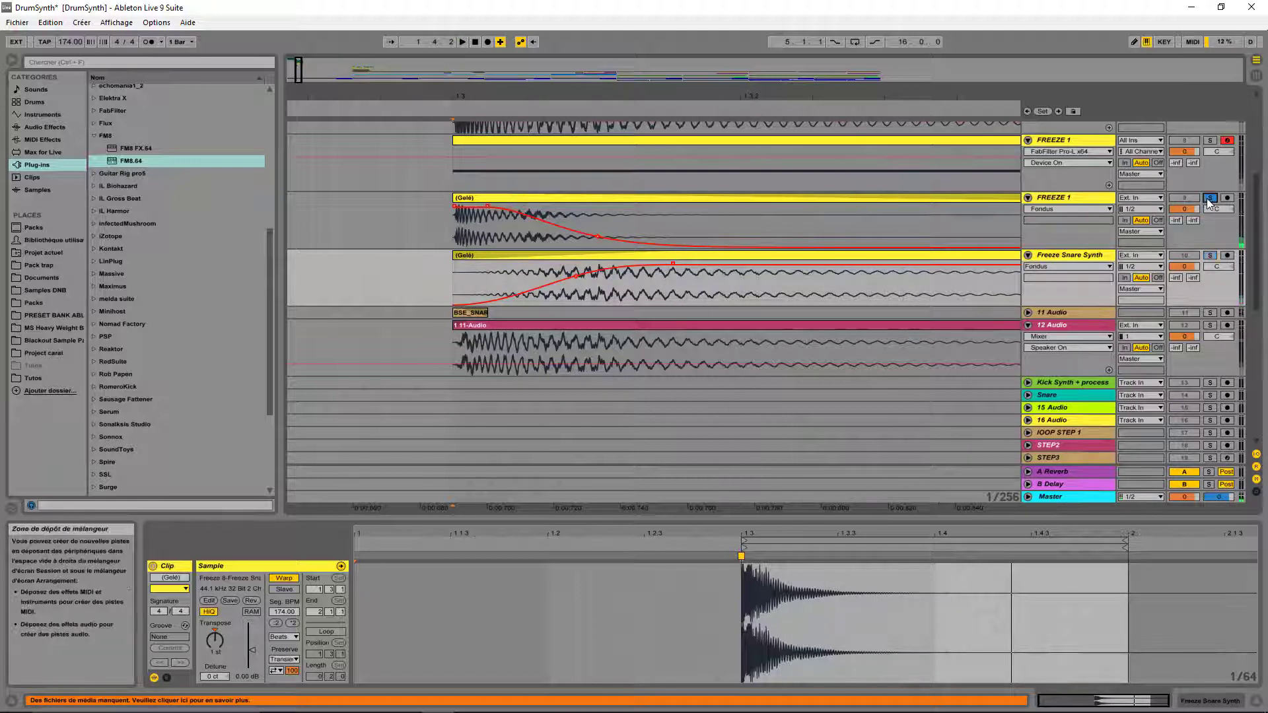
key("space")
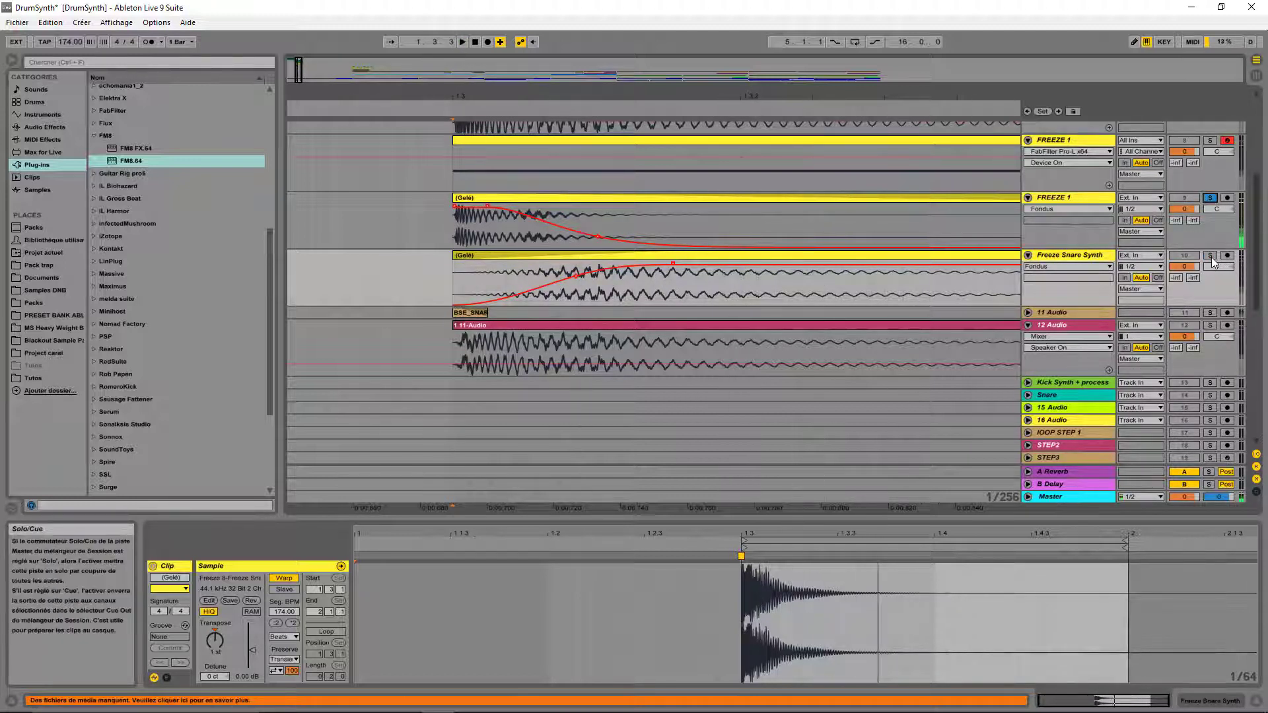
left_click(1211, 256)
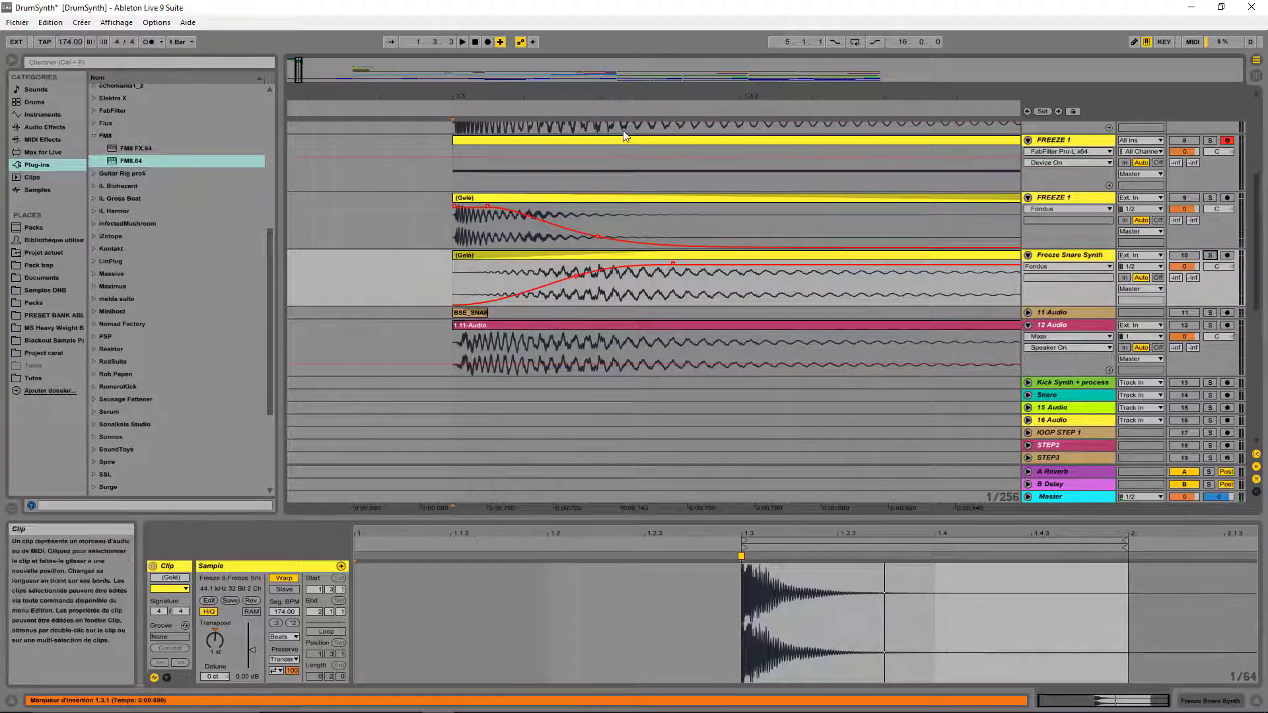
Reshape the flattened FREEZE 1 clip's fade-out to hold its level until near the clip's end and audition the snare
left_click_drag(621, 98, 624, 125)
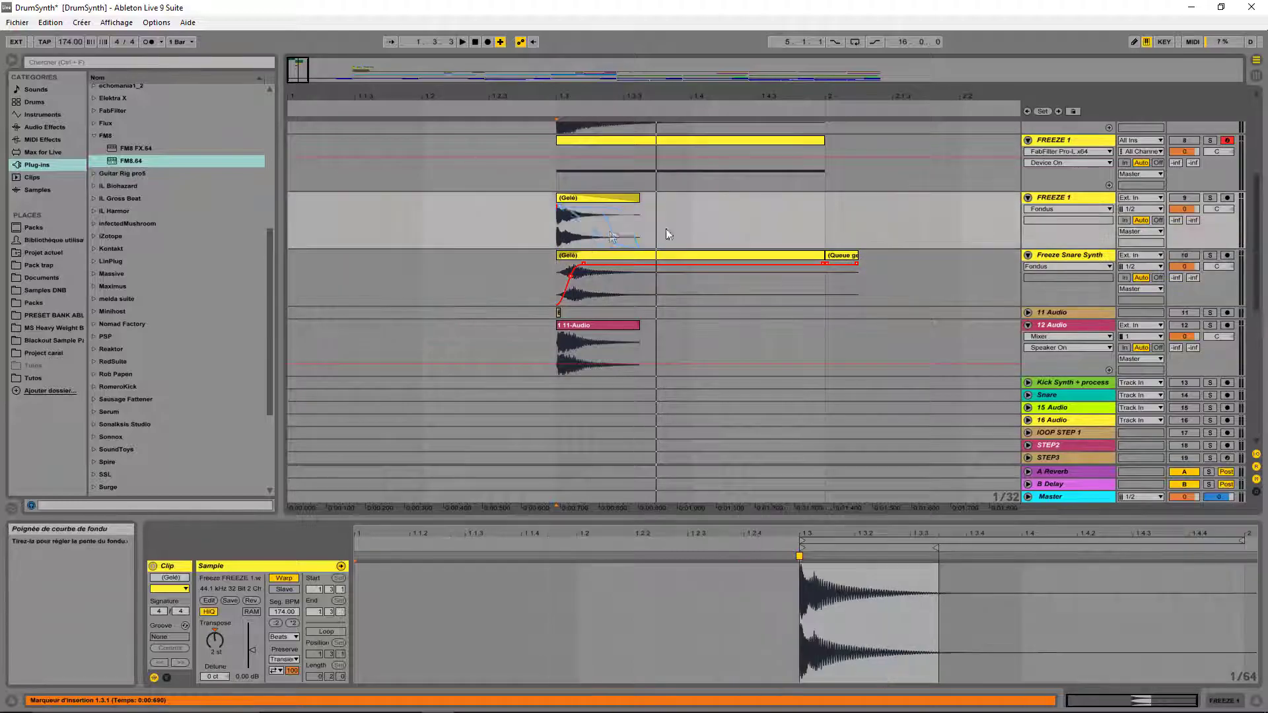
left_click(665, 228)
key("space")
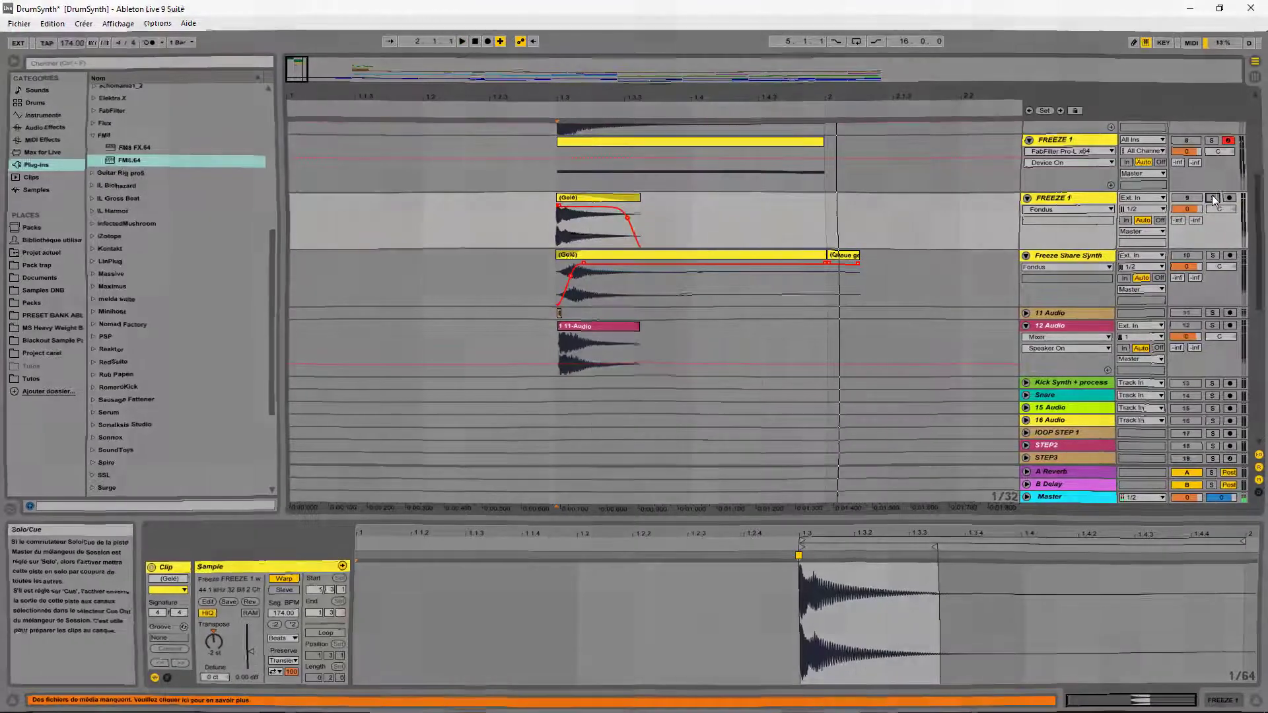
left_click(1209, 197)
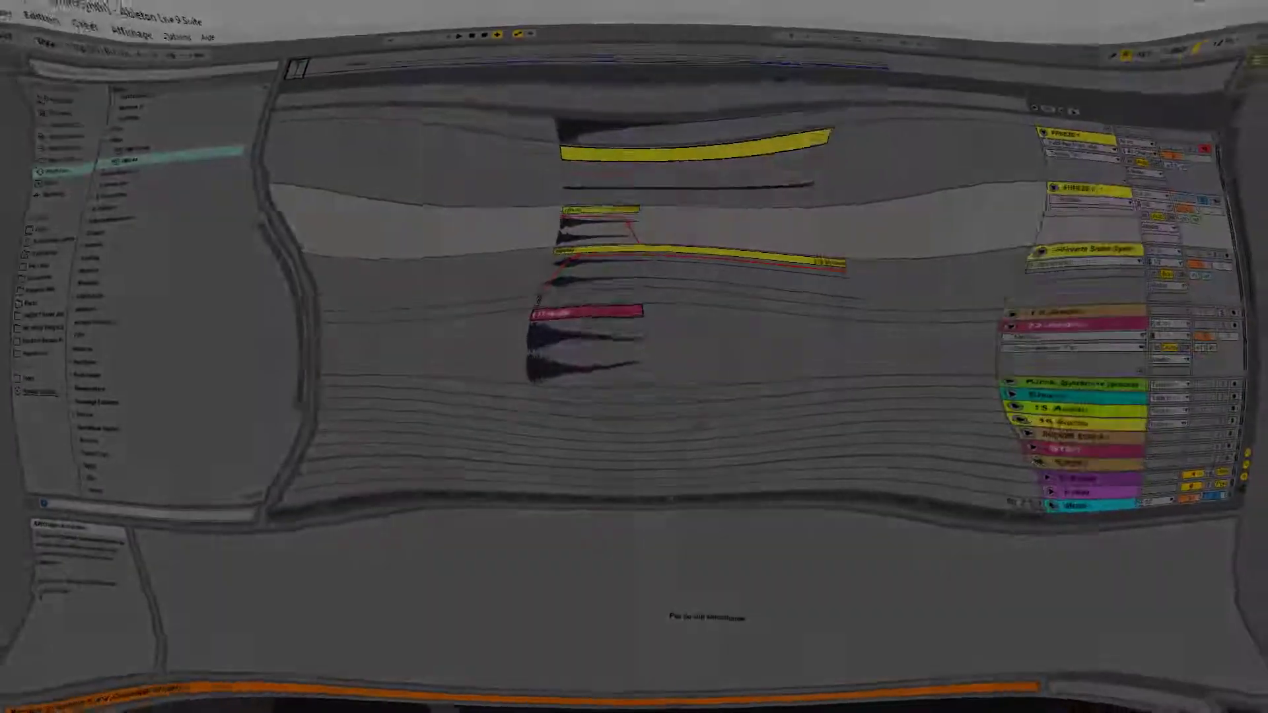